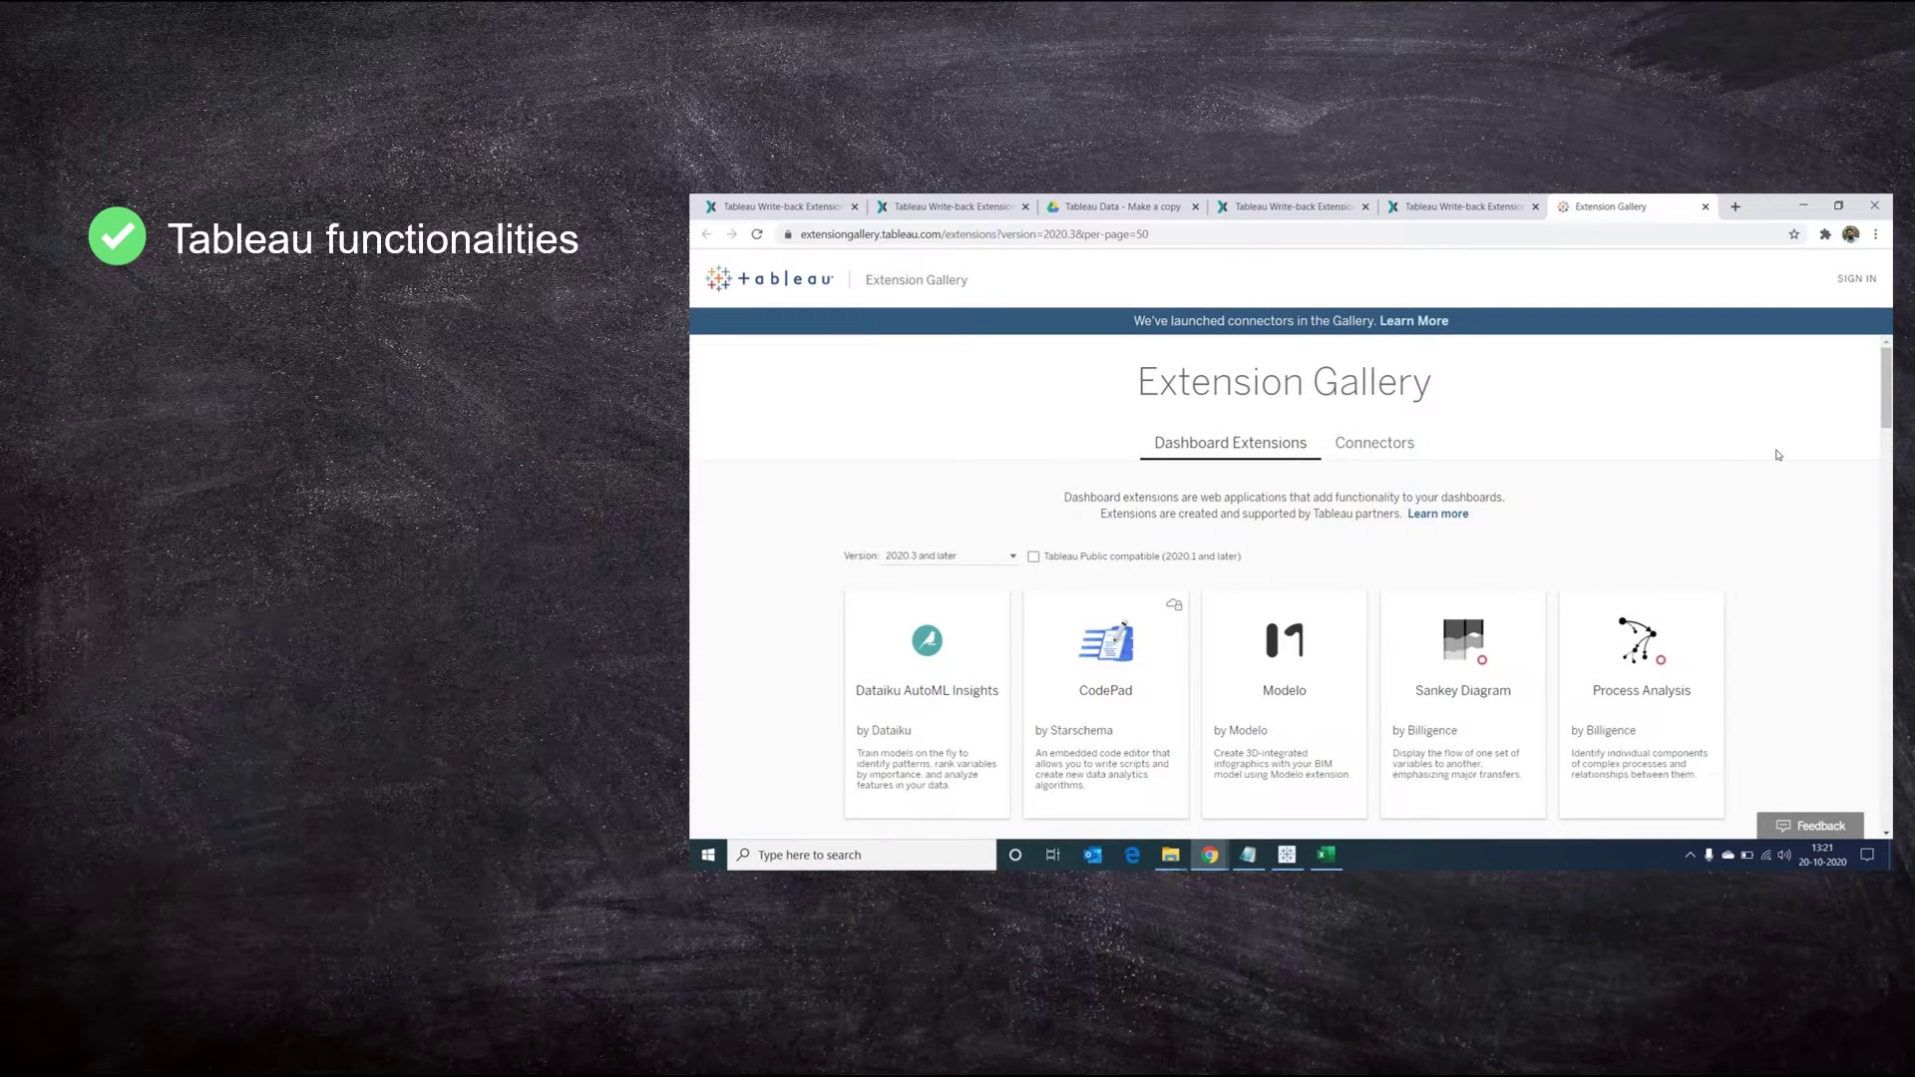
Demo clip: download the Write-Back Free extension from the Extension Gallery
scroll(876, 428, down, 10)
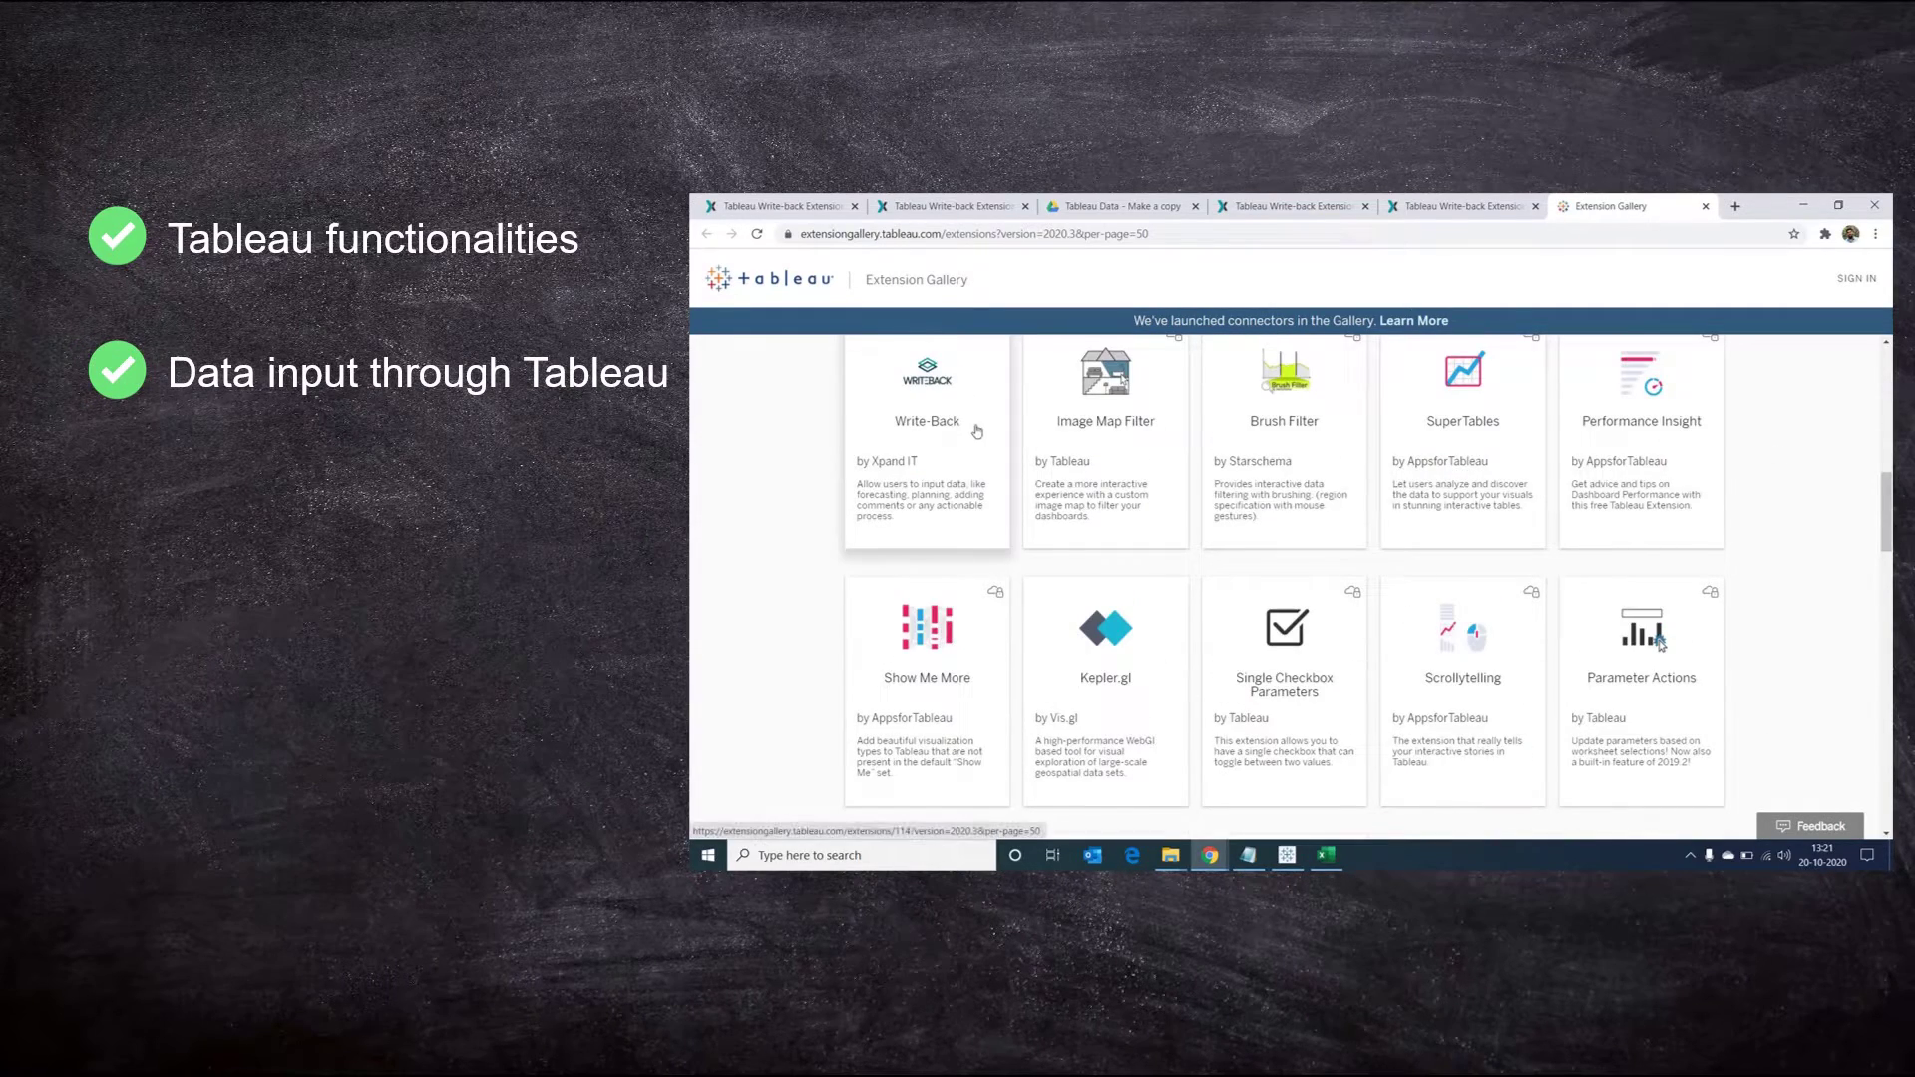
click(897, 429)
click(1367, 559)
click(1707, 384)
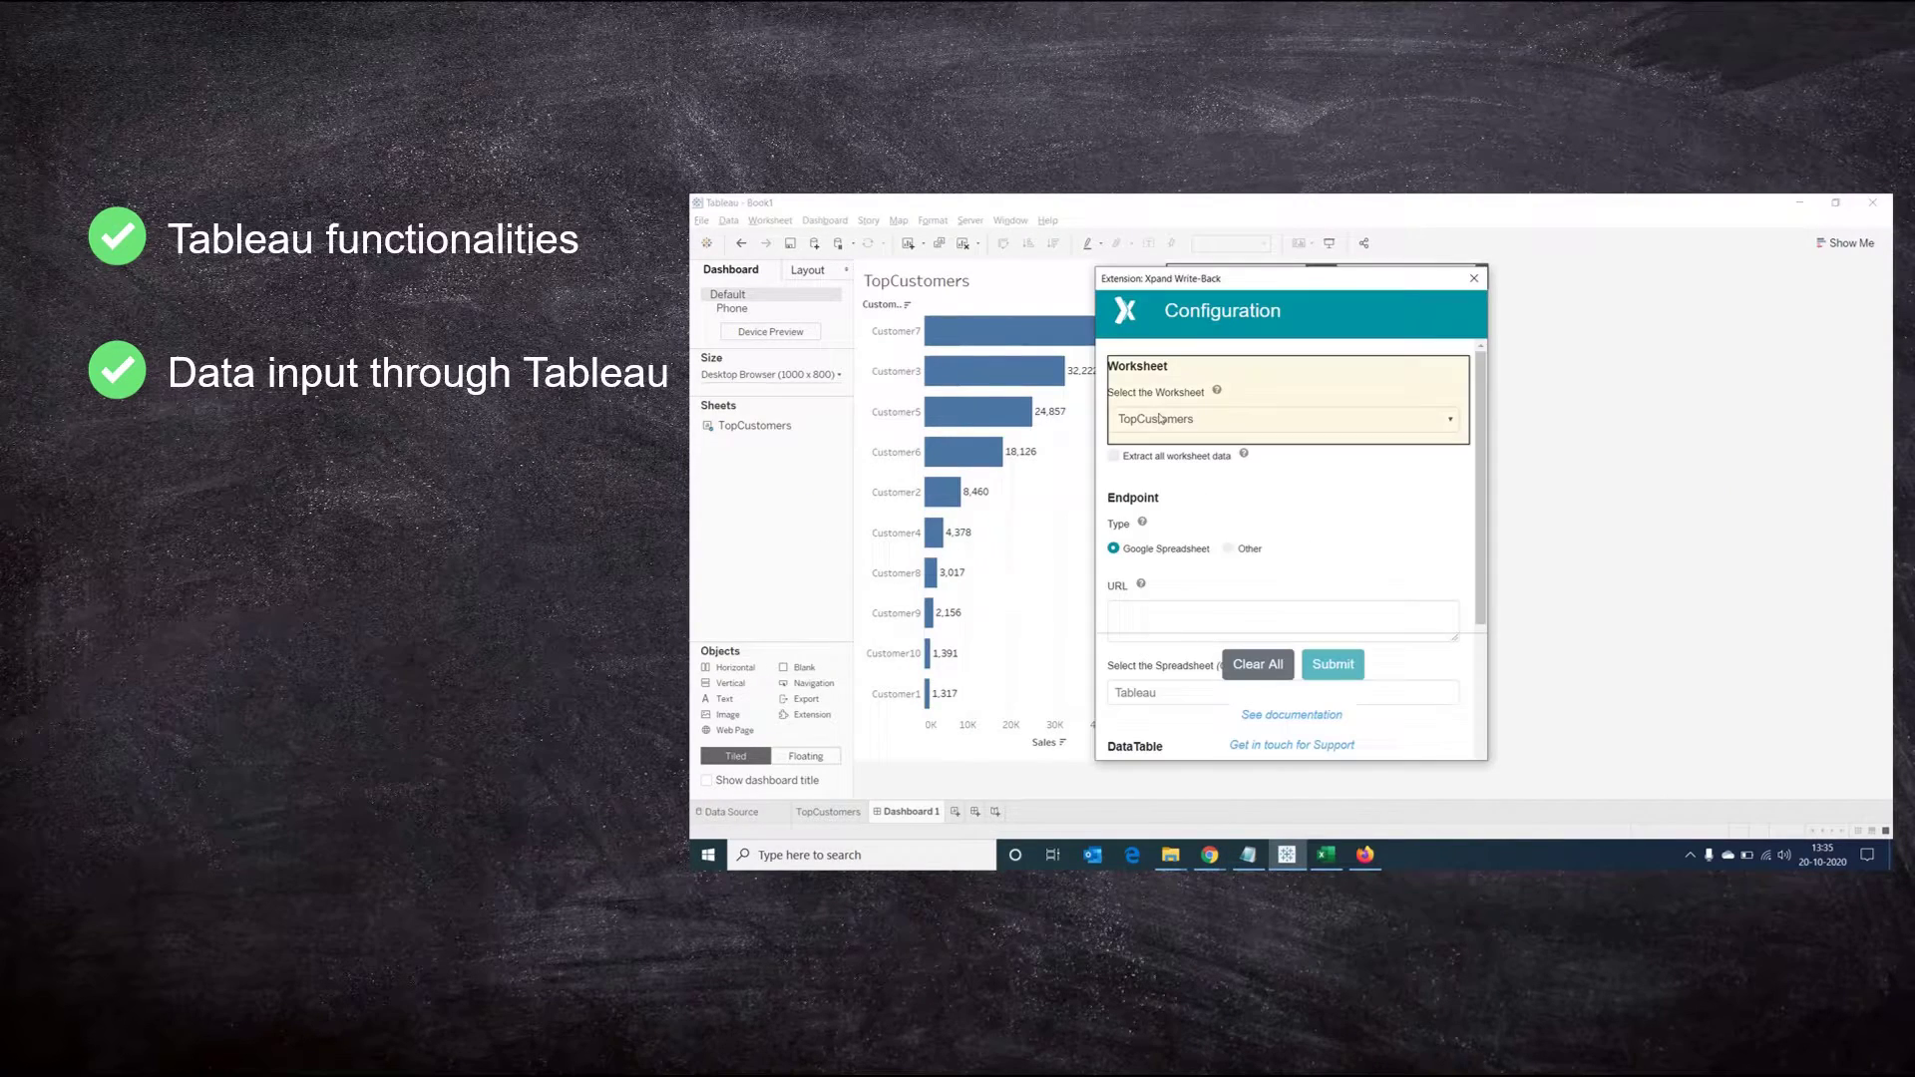
Demo clip: open the setup instructions and make a personal copy of the Tableau Data template sheet
scroll(1483, 537, down, 1)
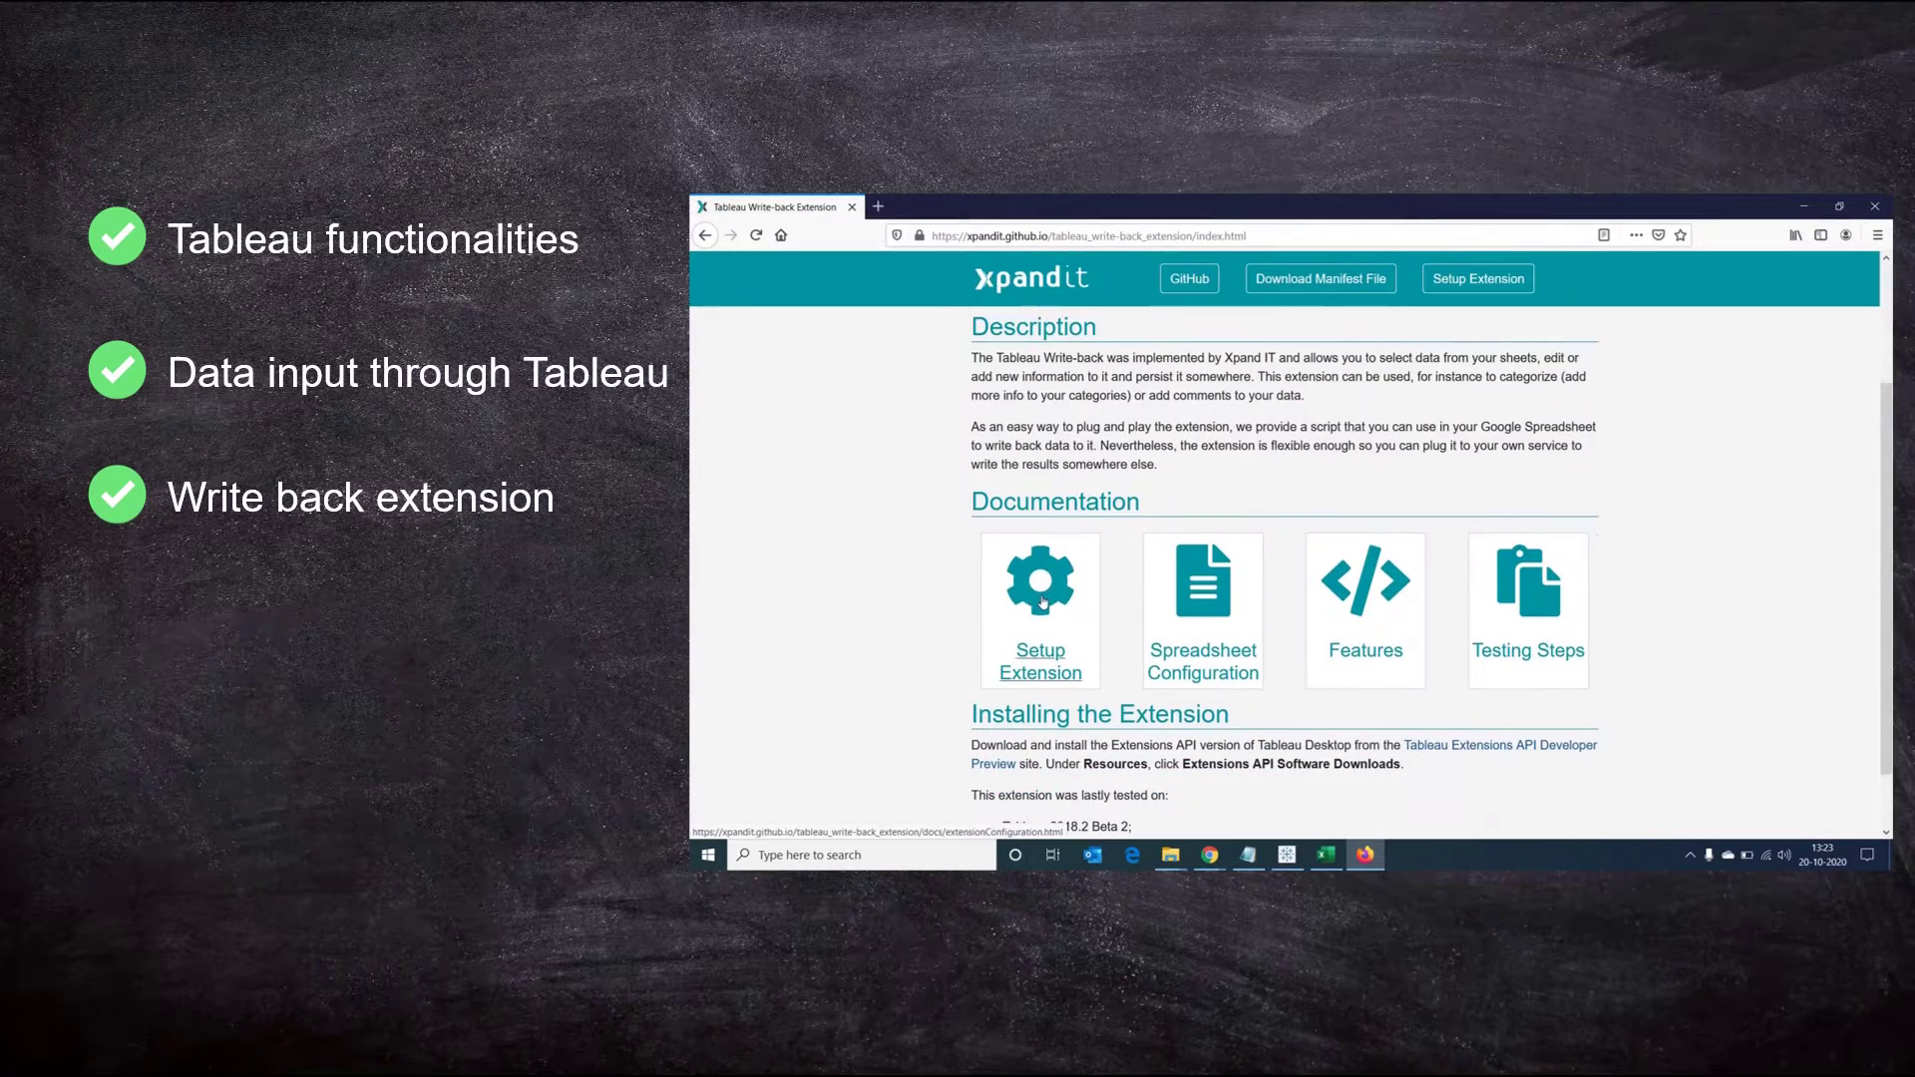
click(1210, 598)
right_click(1082, 476)
click(1148, 479)
click(1059, 520)
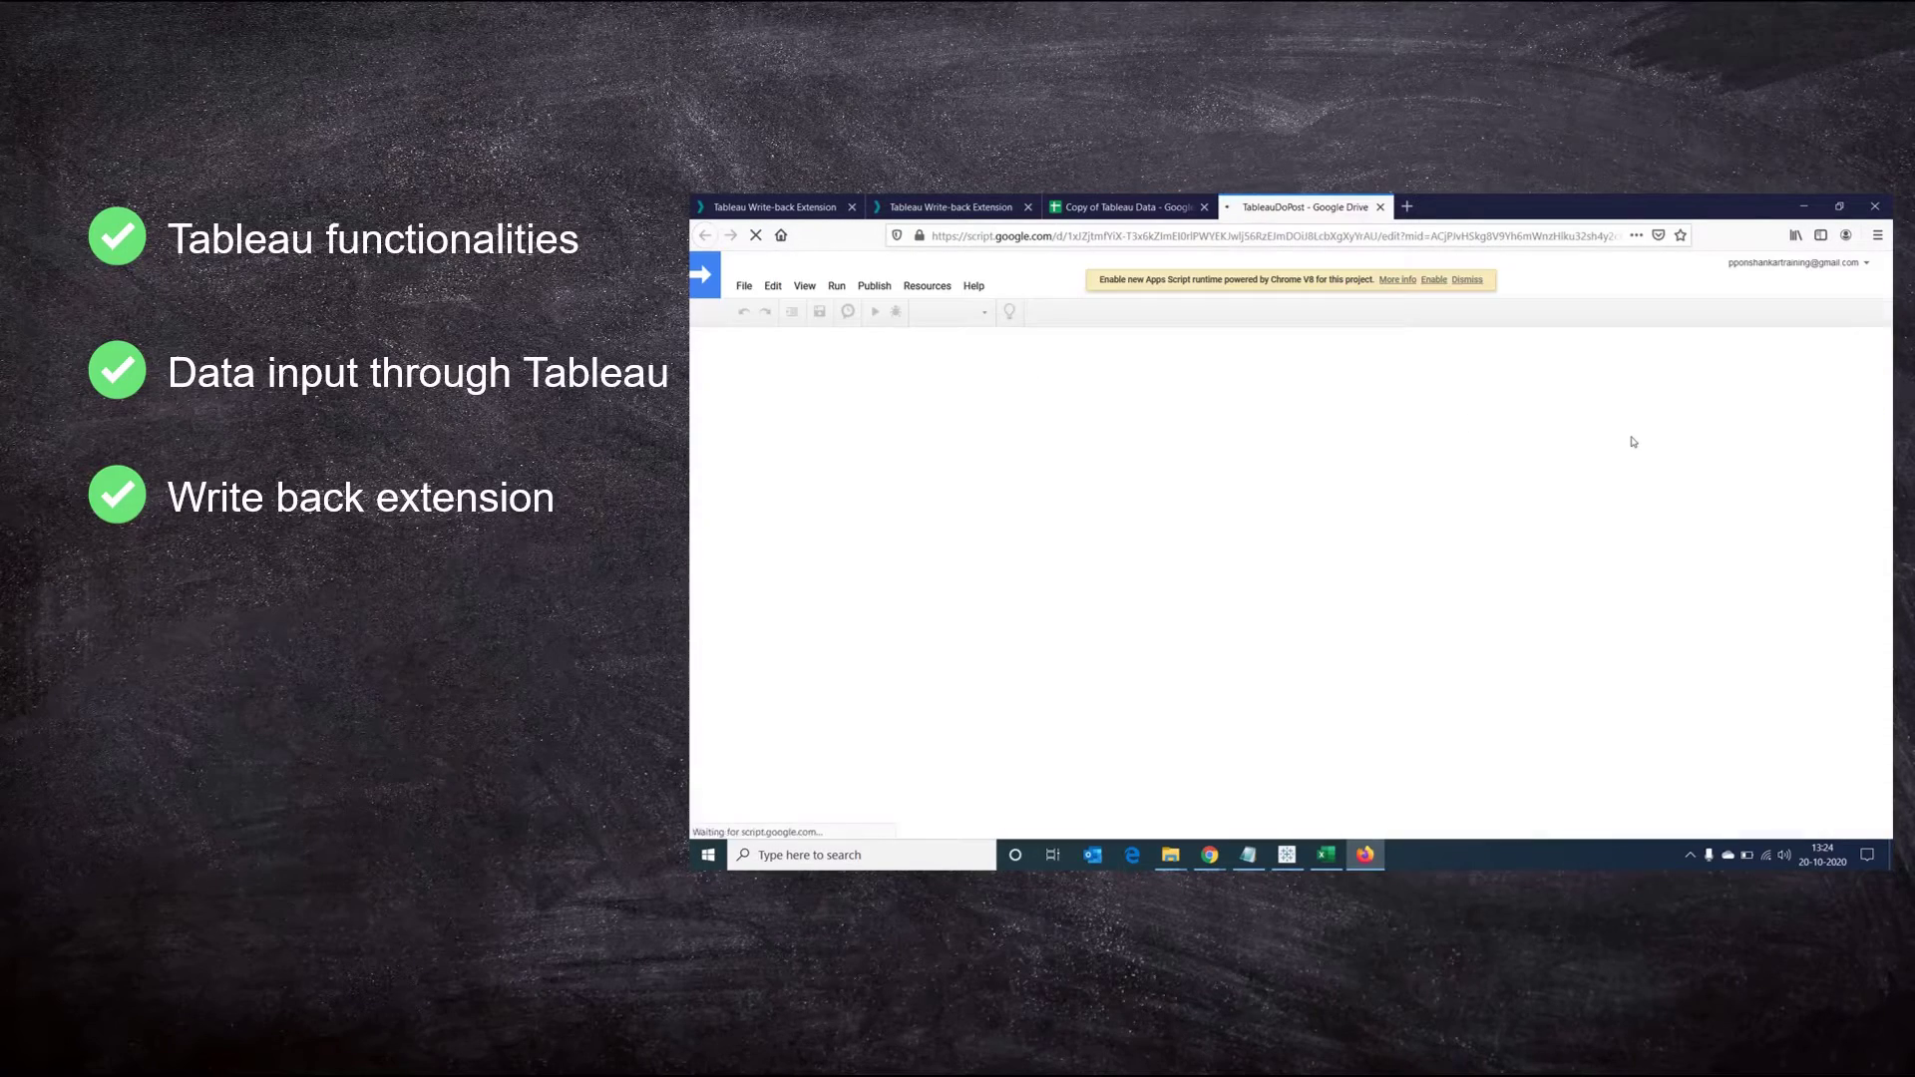
Demo clip: deploy the script as a web app accessible to anyone, even anonymous
click(874, 287)
click(947, 312)
click(1218, 605)
click(1197, 655)
Demo clip: authorize the script's permissions past the unverified-app warning
click(1174, 656)
click(1189, 574)
click(1102, 641)
click(1146, 698)
click(1452, 677)
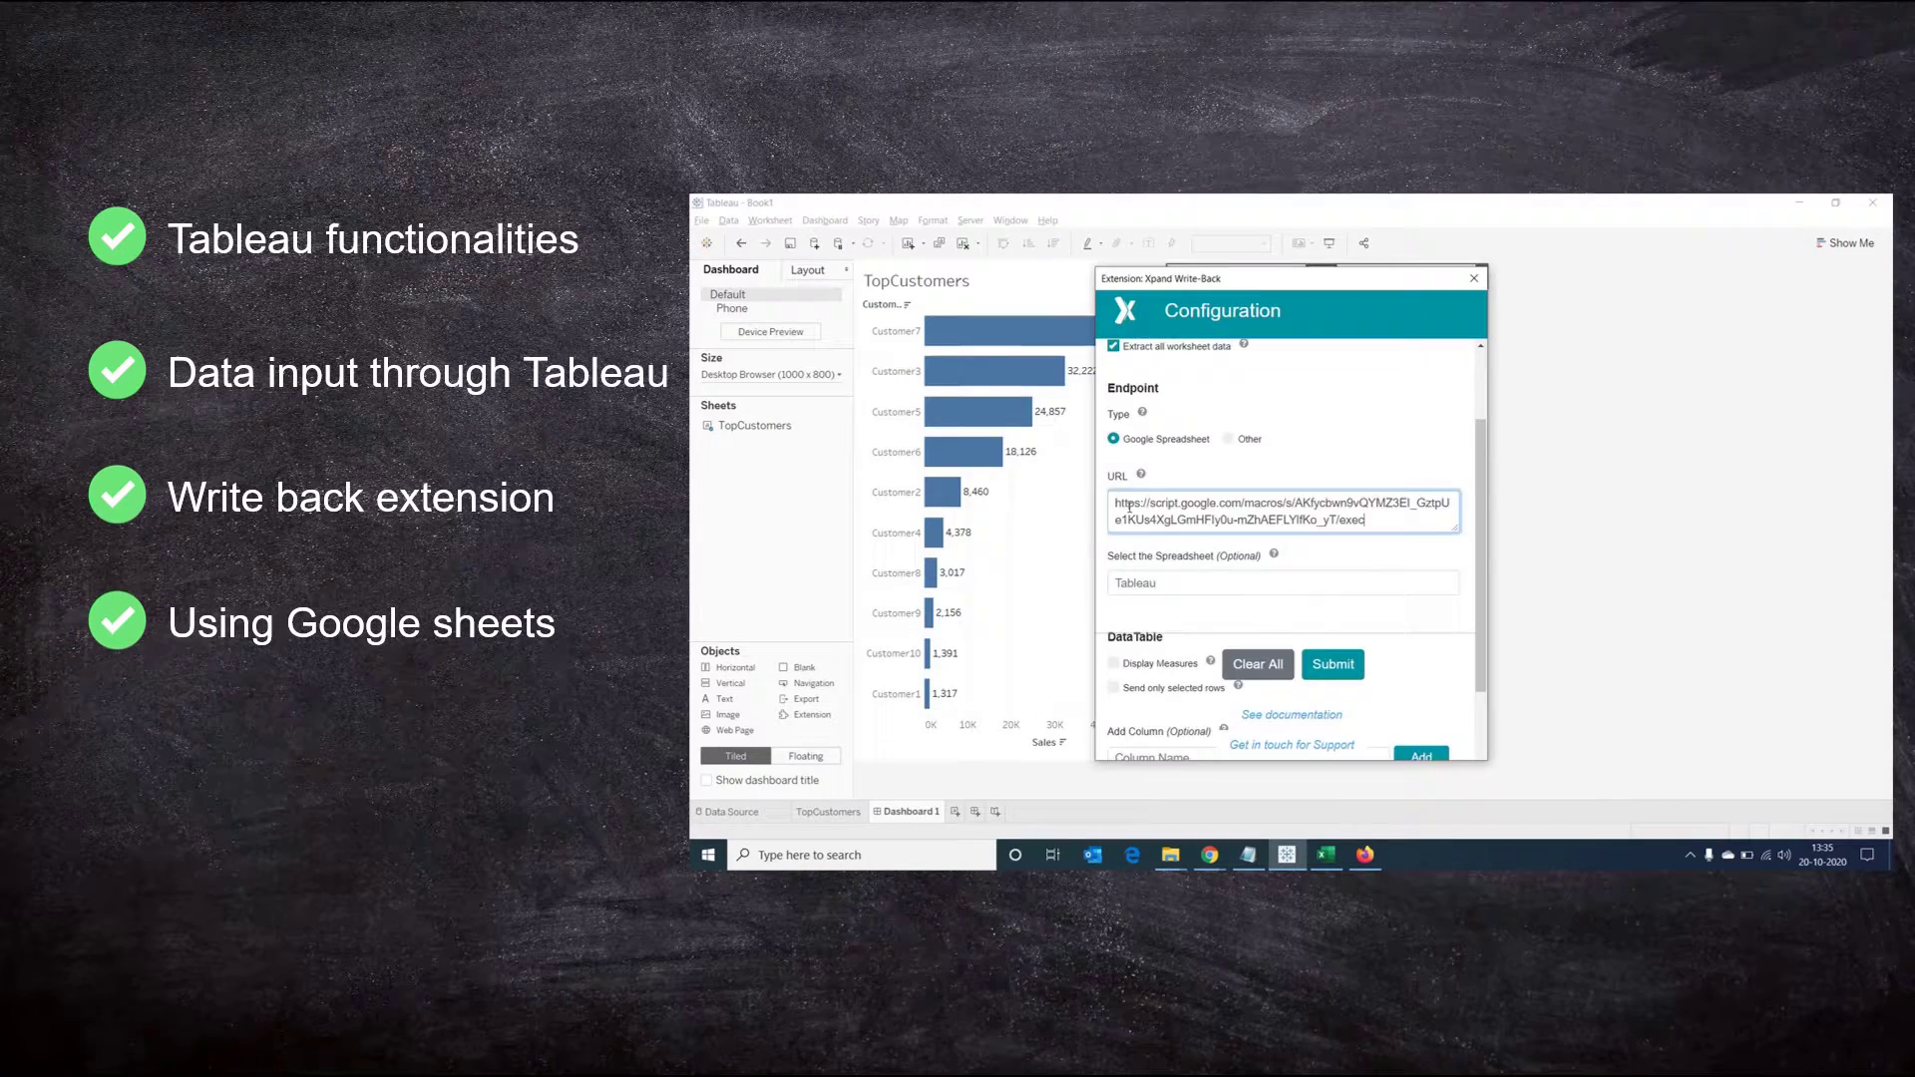
Demo clip: include measures, add a Comment column defaulting to 'Add your value', and load the table
scroll(1130, 455, down, 2)
click(1114, 544)
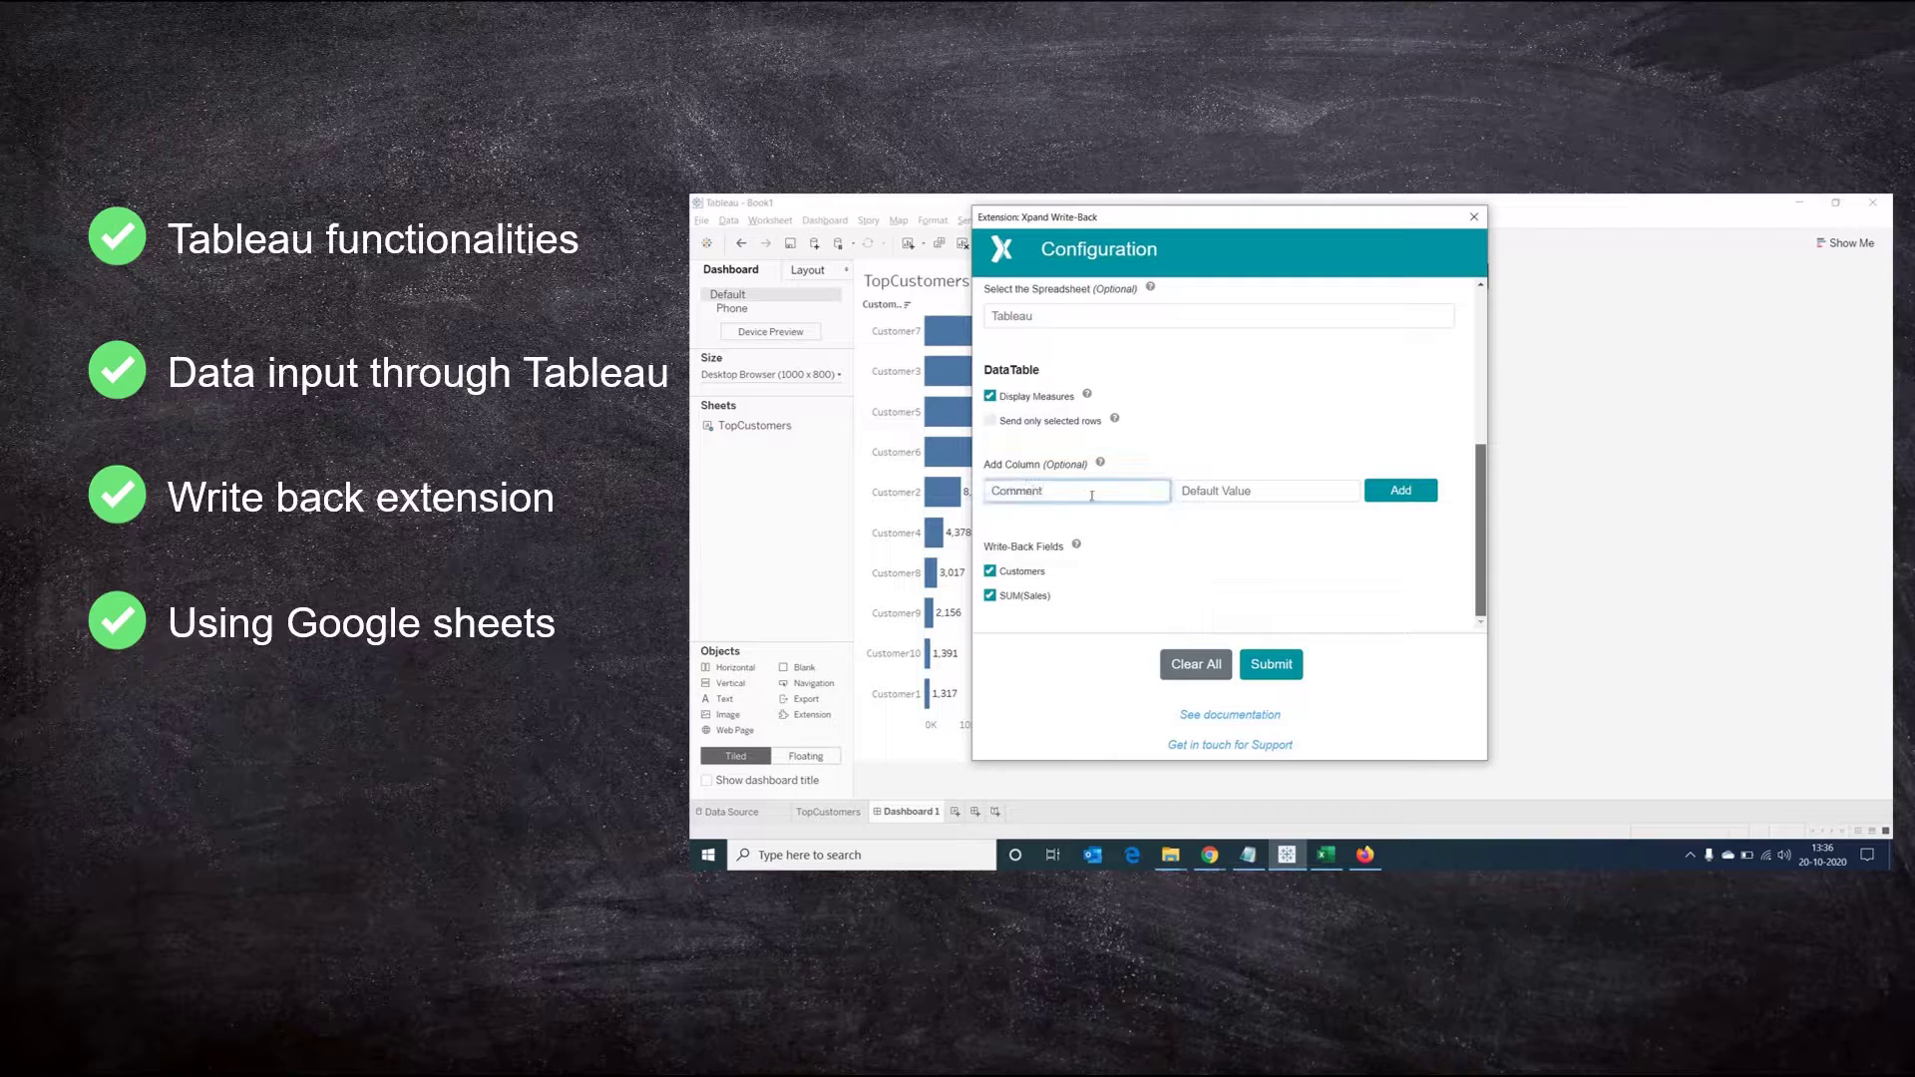
click(1264, 490)
text(Add your value)
click(1400, 490)
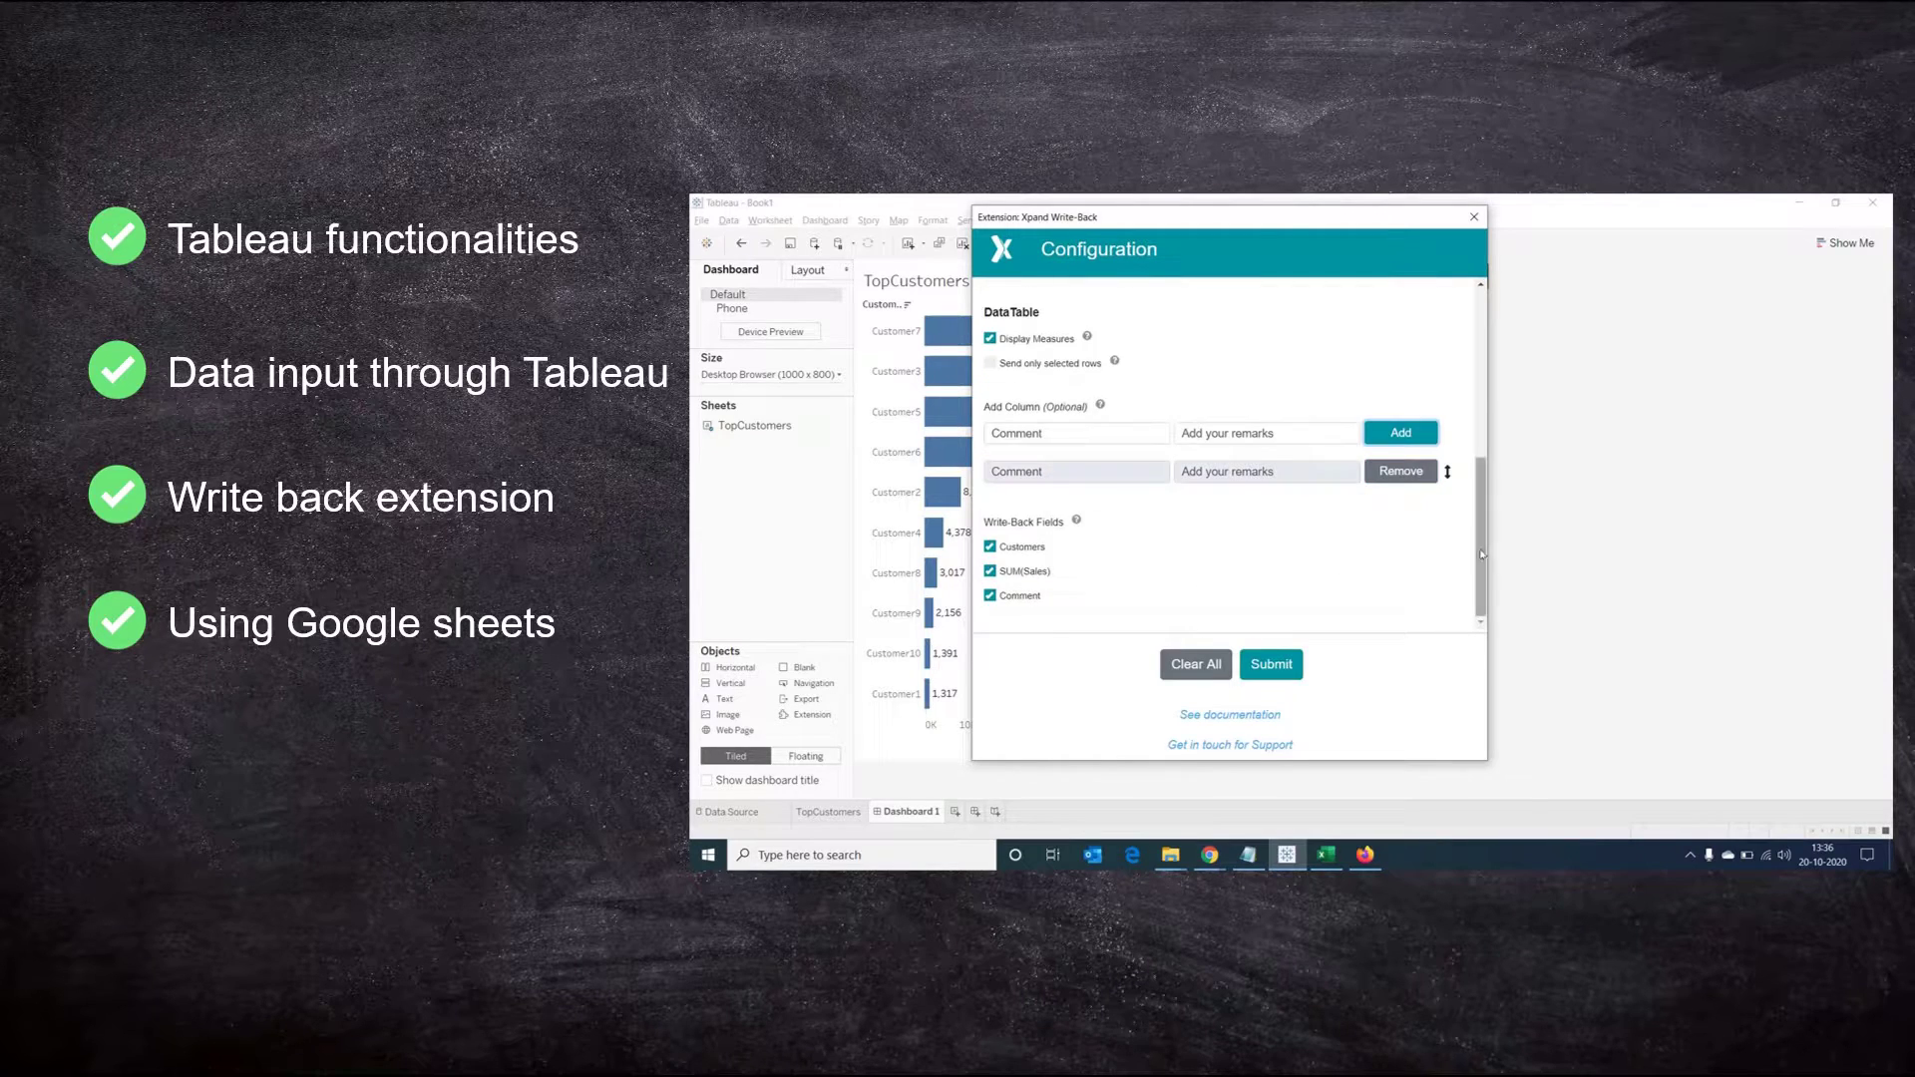
click(1271, 664)
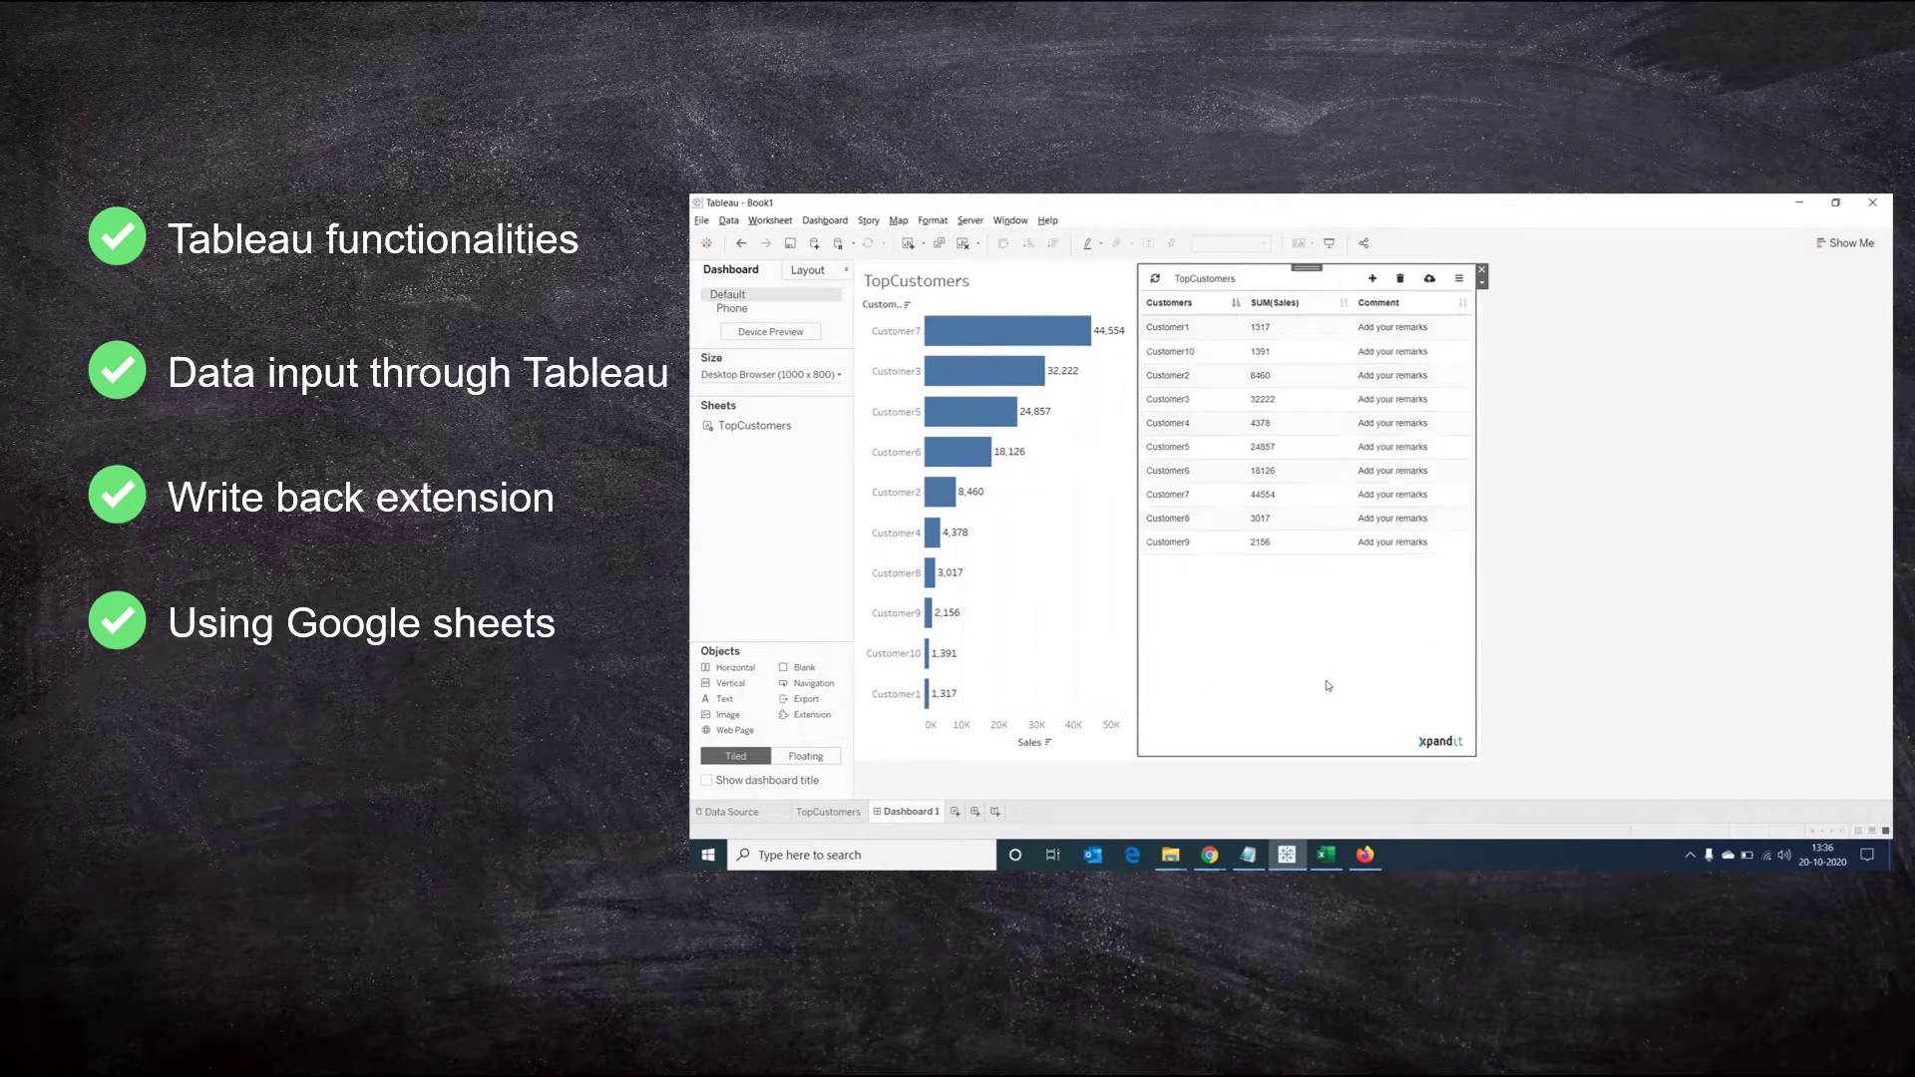
Demo clip: change Customer1's comment to 'Payment received but system not updated' and send it to the Google sheet
click(1327, 342)
triple_click(1206, 450)
text(Payment received but system not updated)
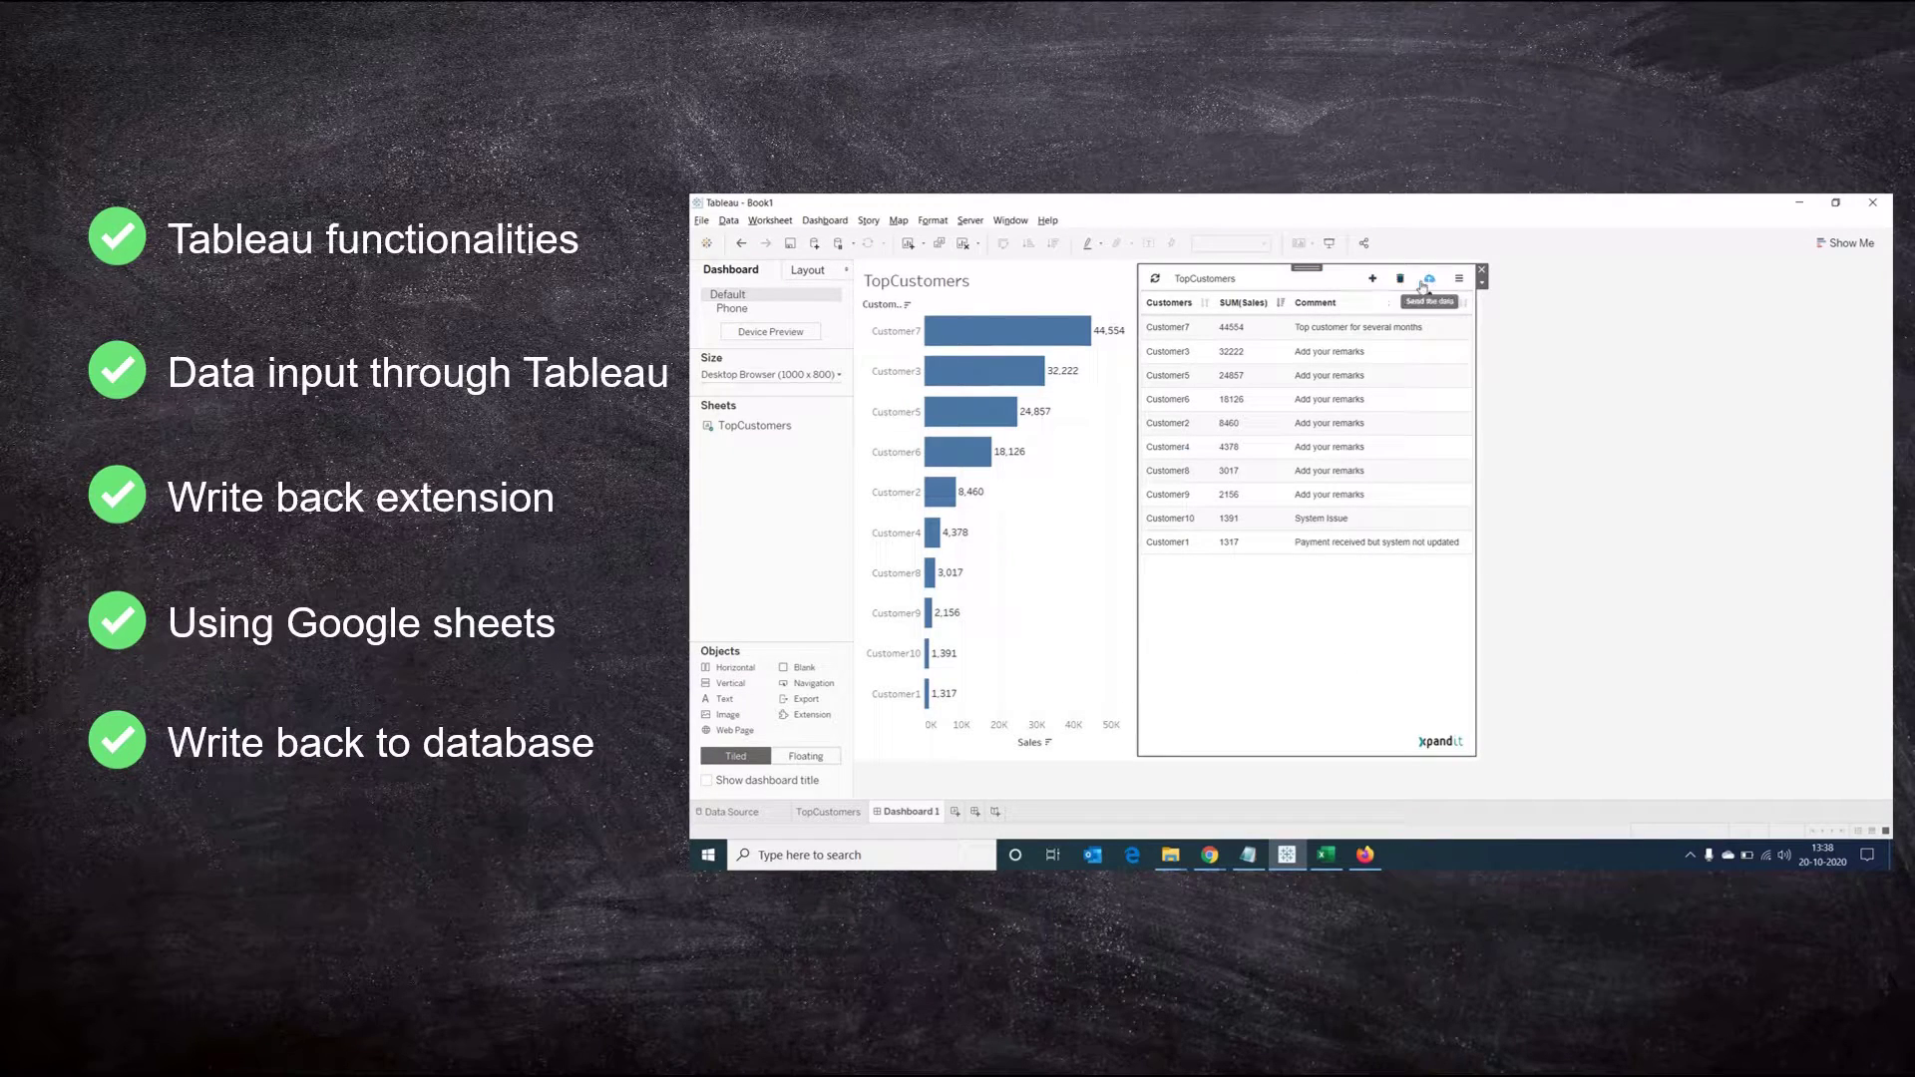
click(1429, 279)
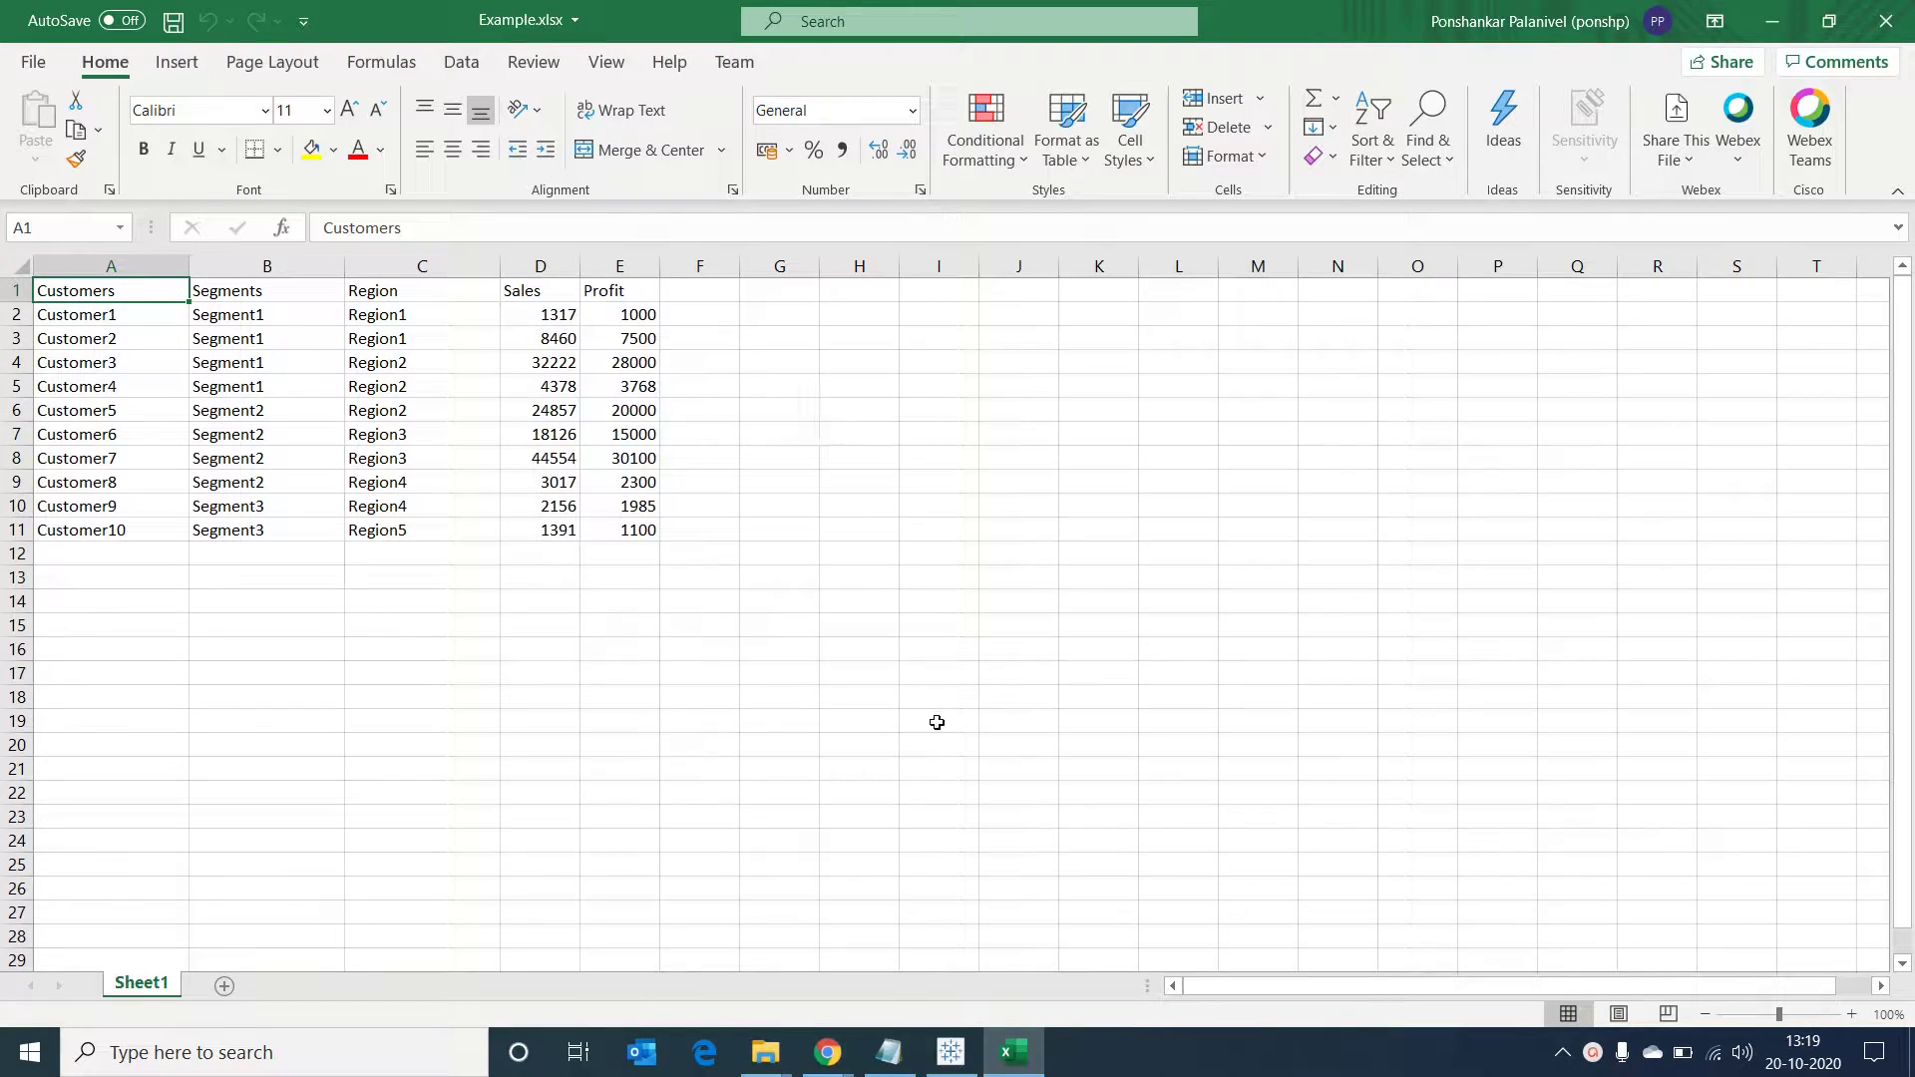
Switch from Excel's Example.xlsx to Tableau Desktop via the taskbar
click(963, 1054)
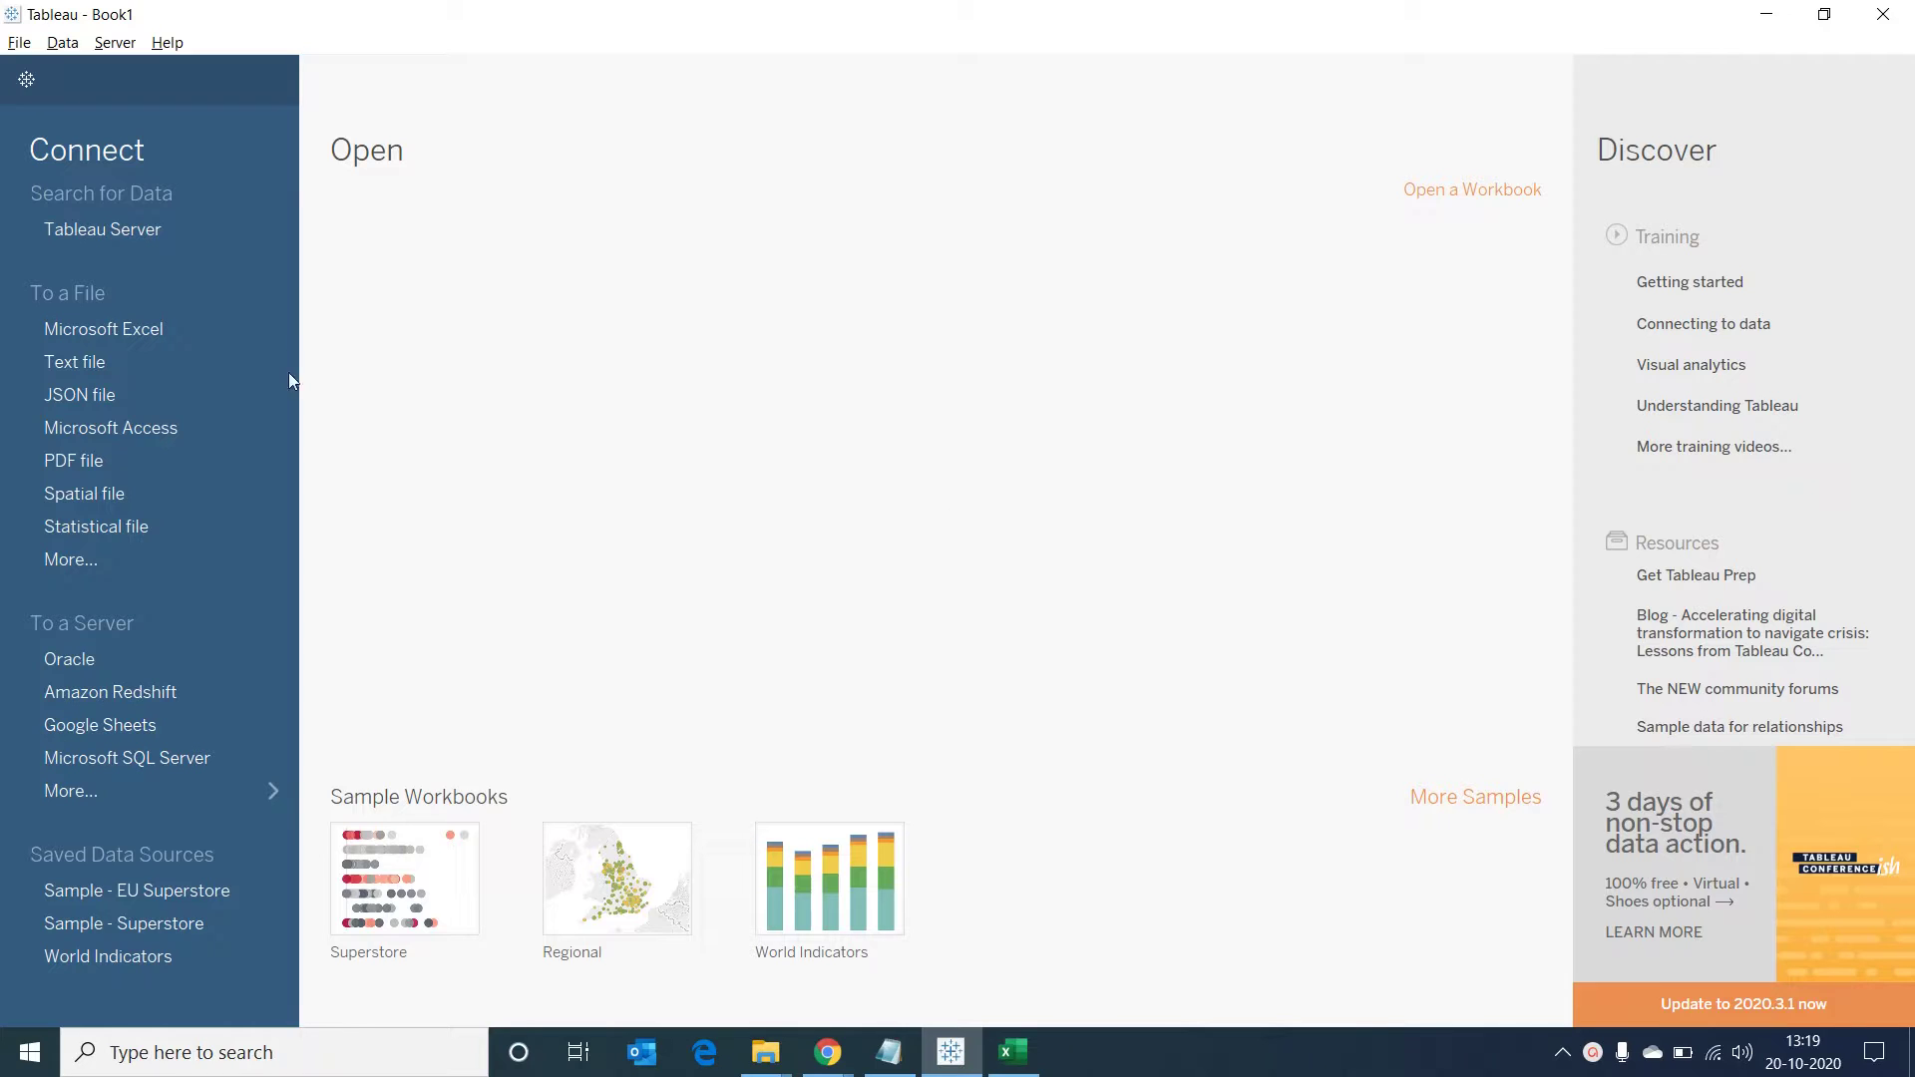
Connect to Example.xlsx in the Tableau-writeback folder as the data source
click(102, 329)
click(309, 90)
double_click(342, 480)
double_click(319, 209)
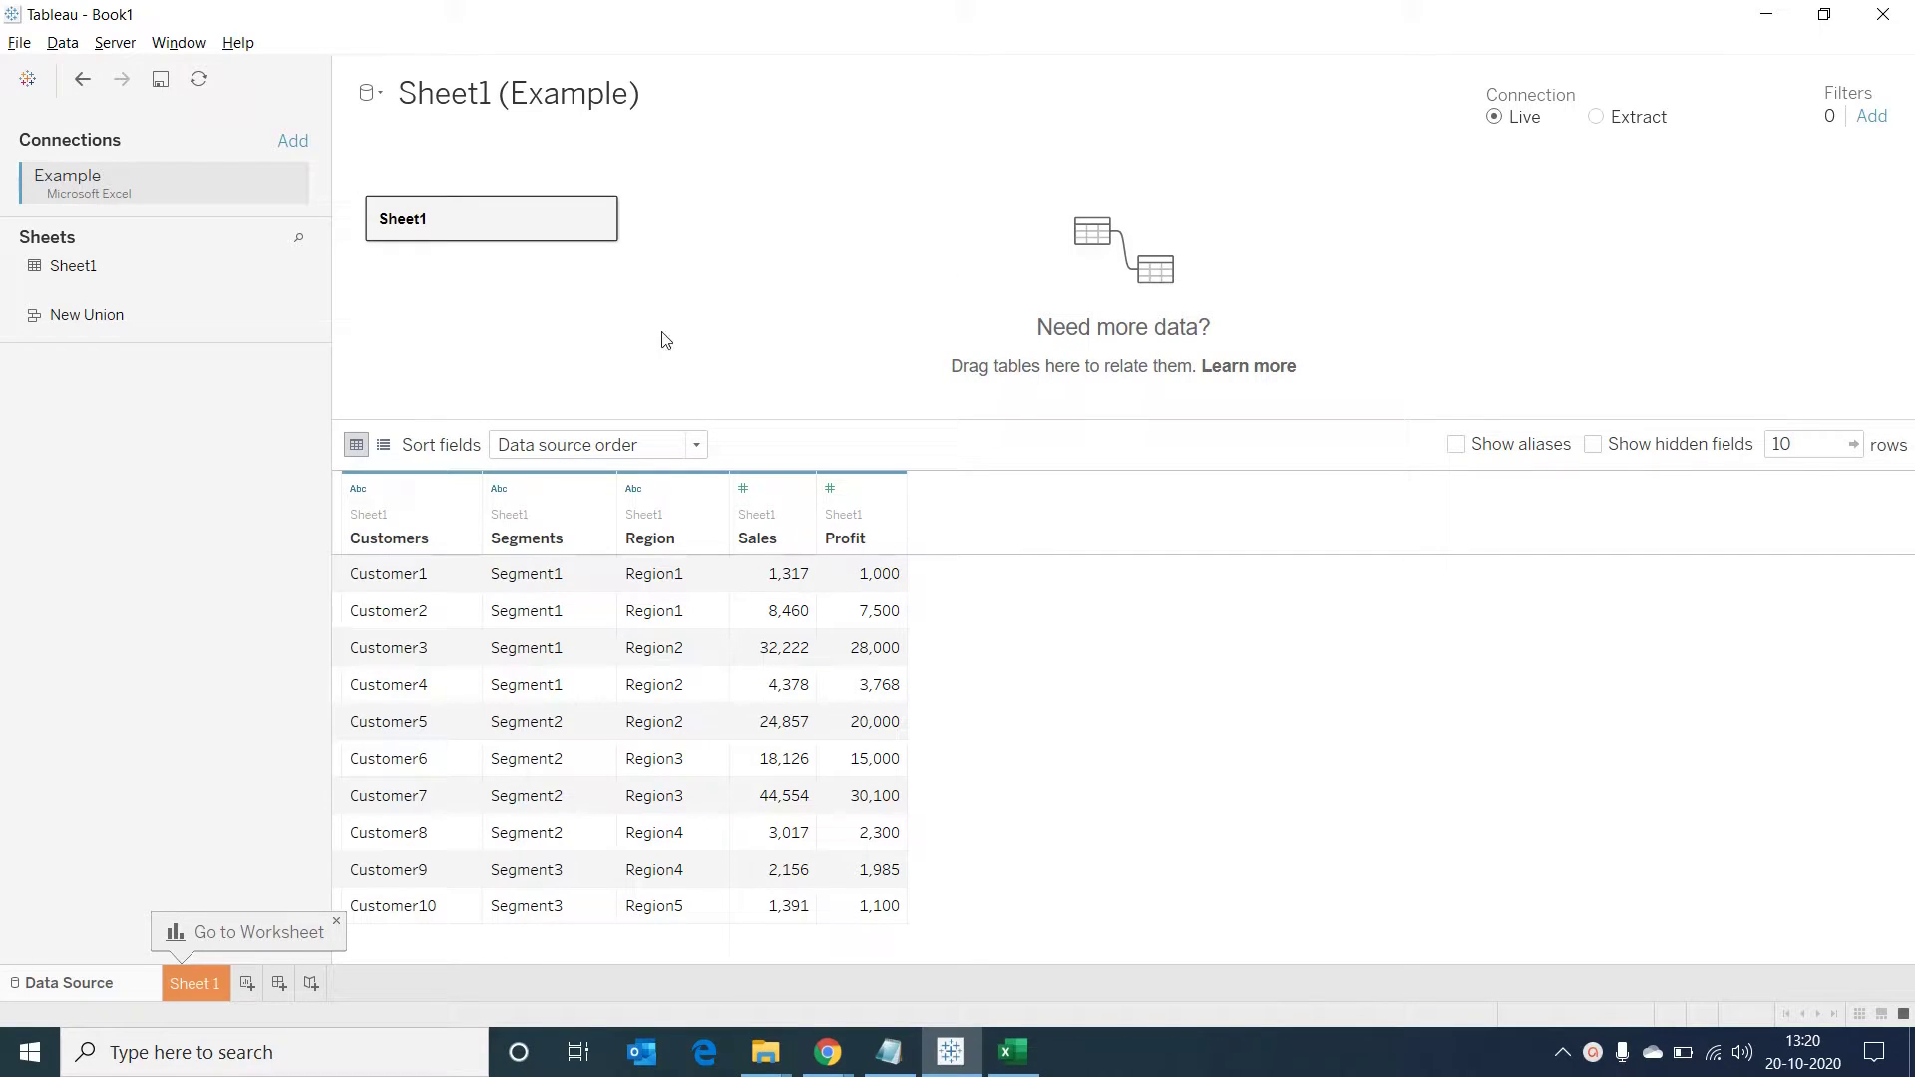
Build a horizontal bar chart of Sales by Customers that fills the entire view
click(191, 982)
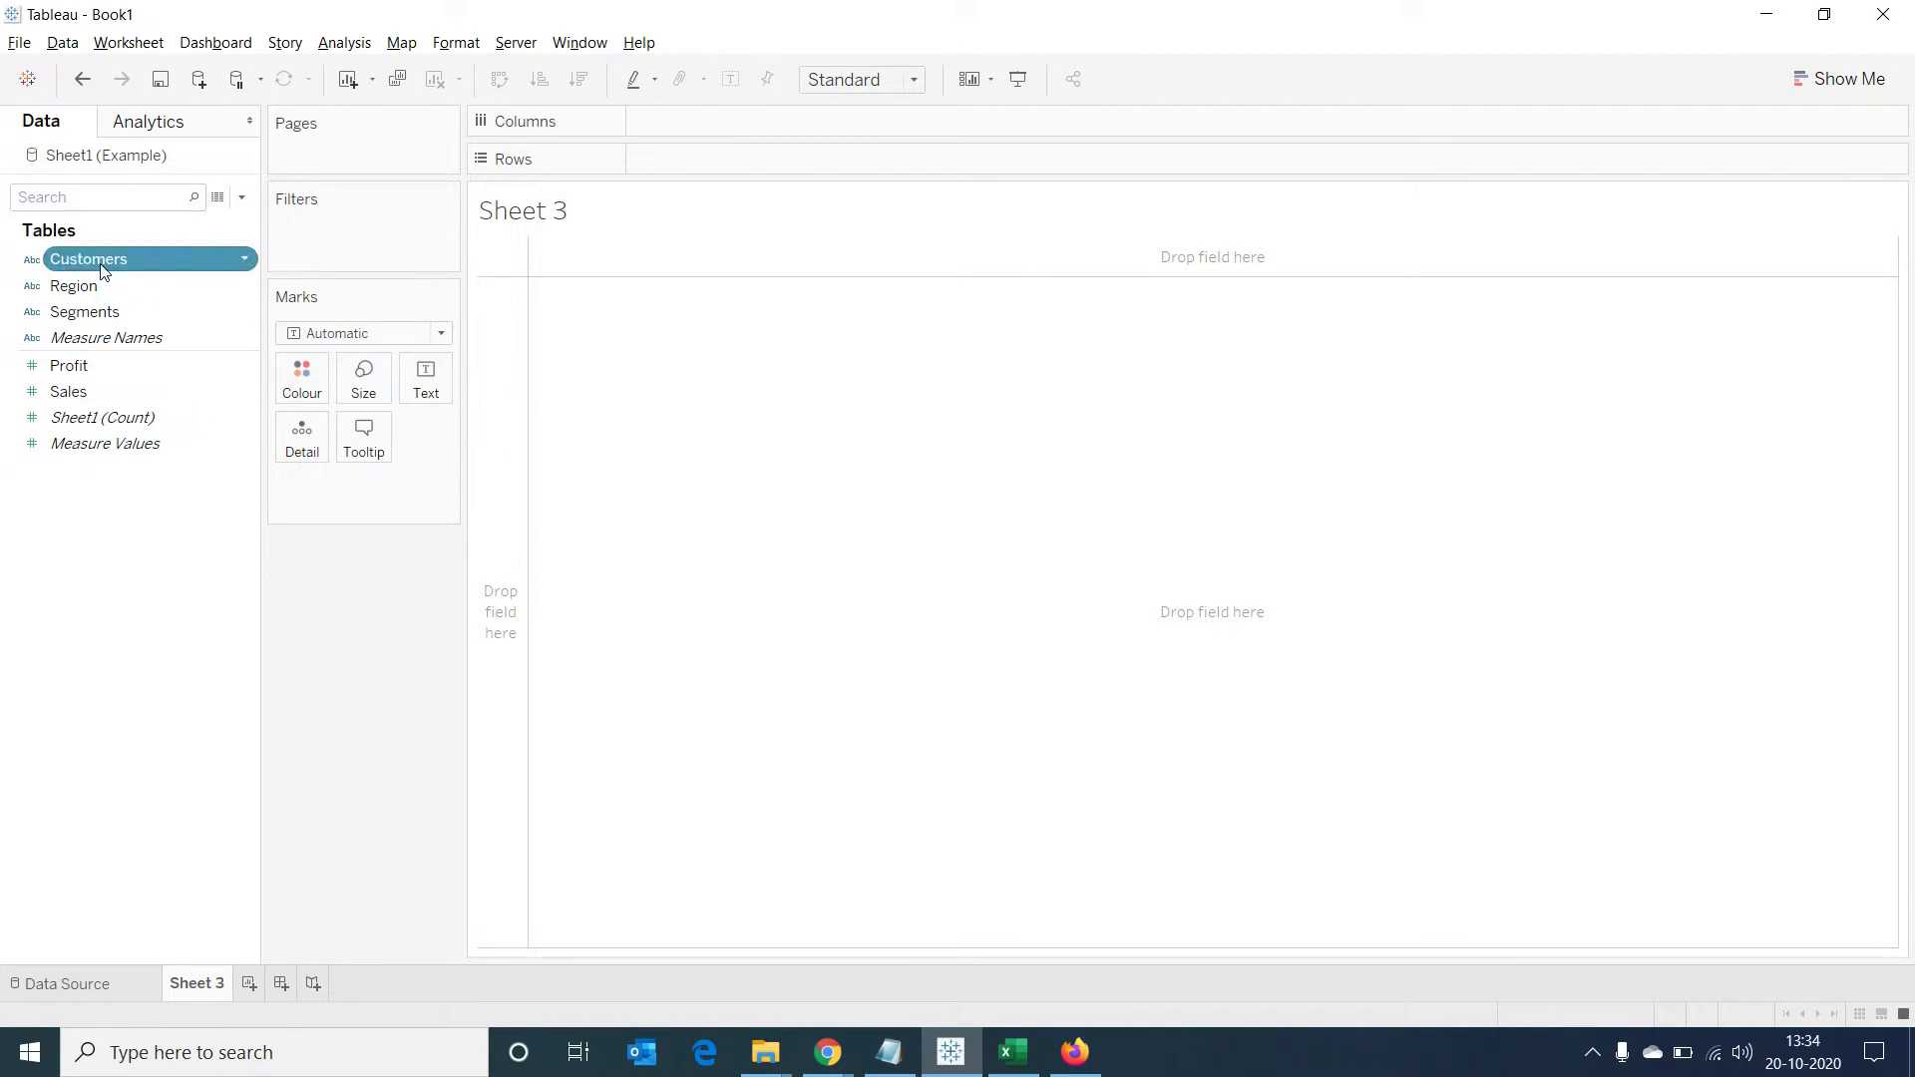
double_click(104, 263)
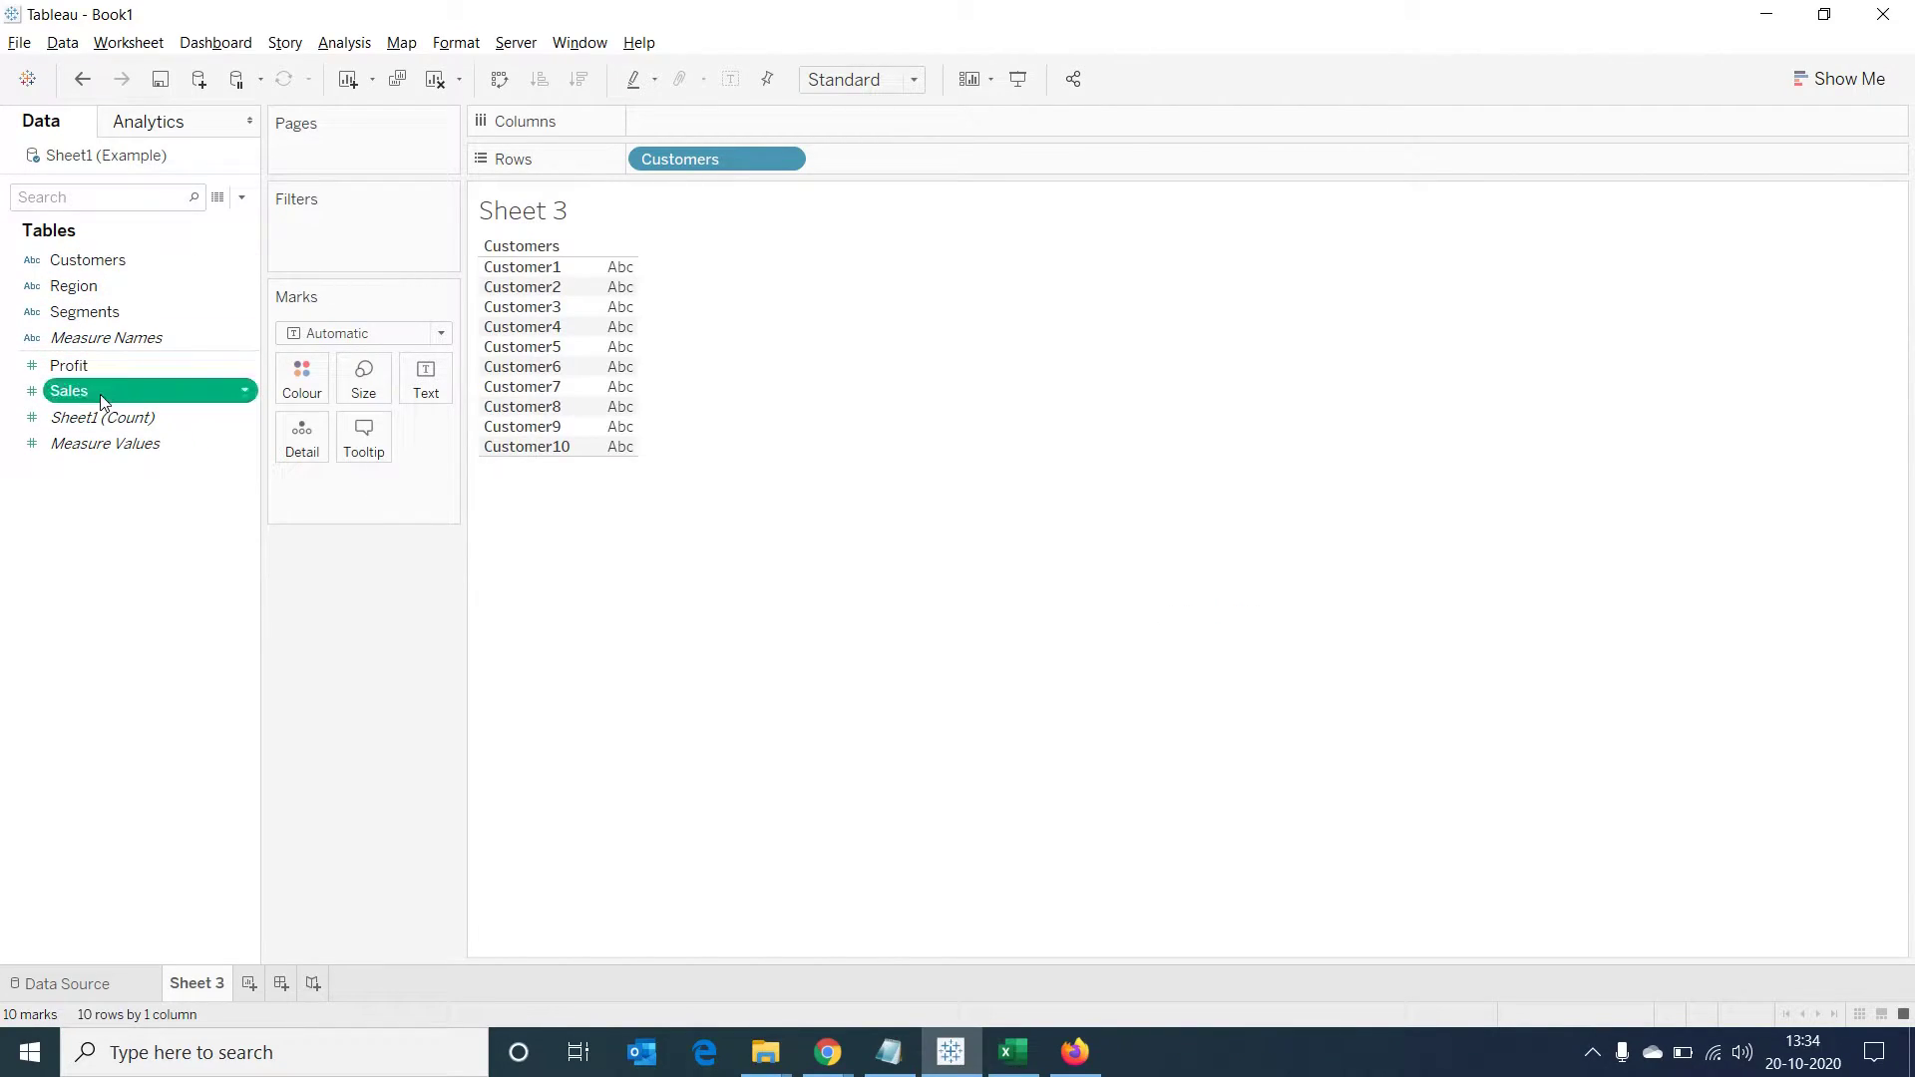
double_click(102, 394)
click(1832, 84)
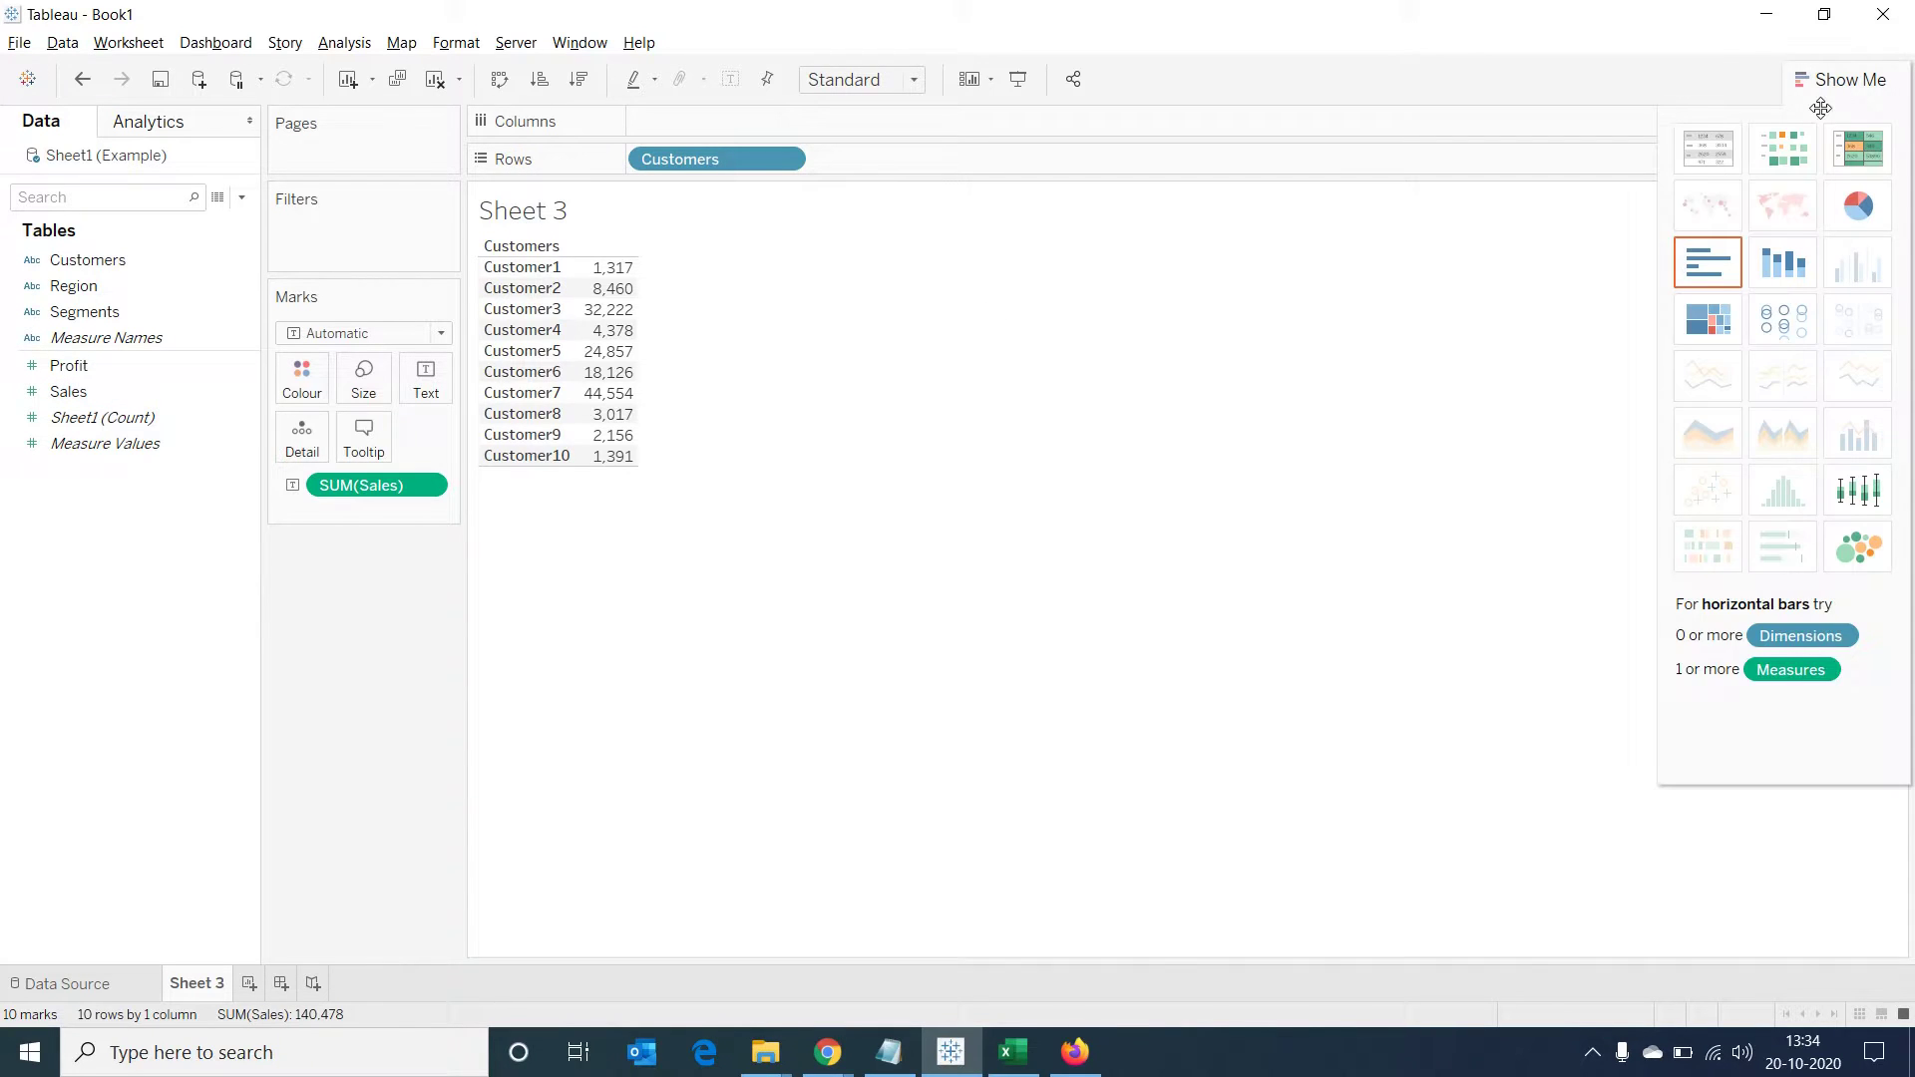
click(1730, 264)
click(1831, 74)
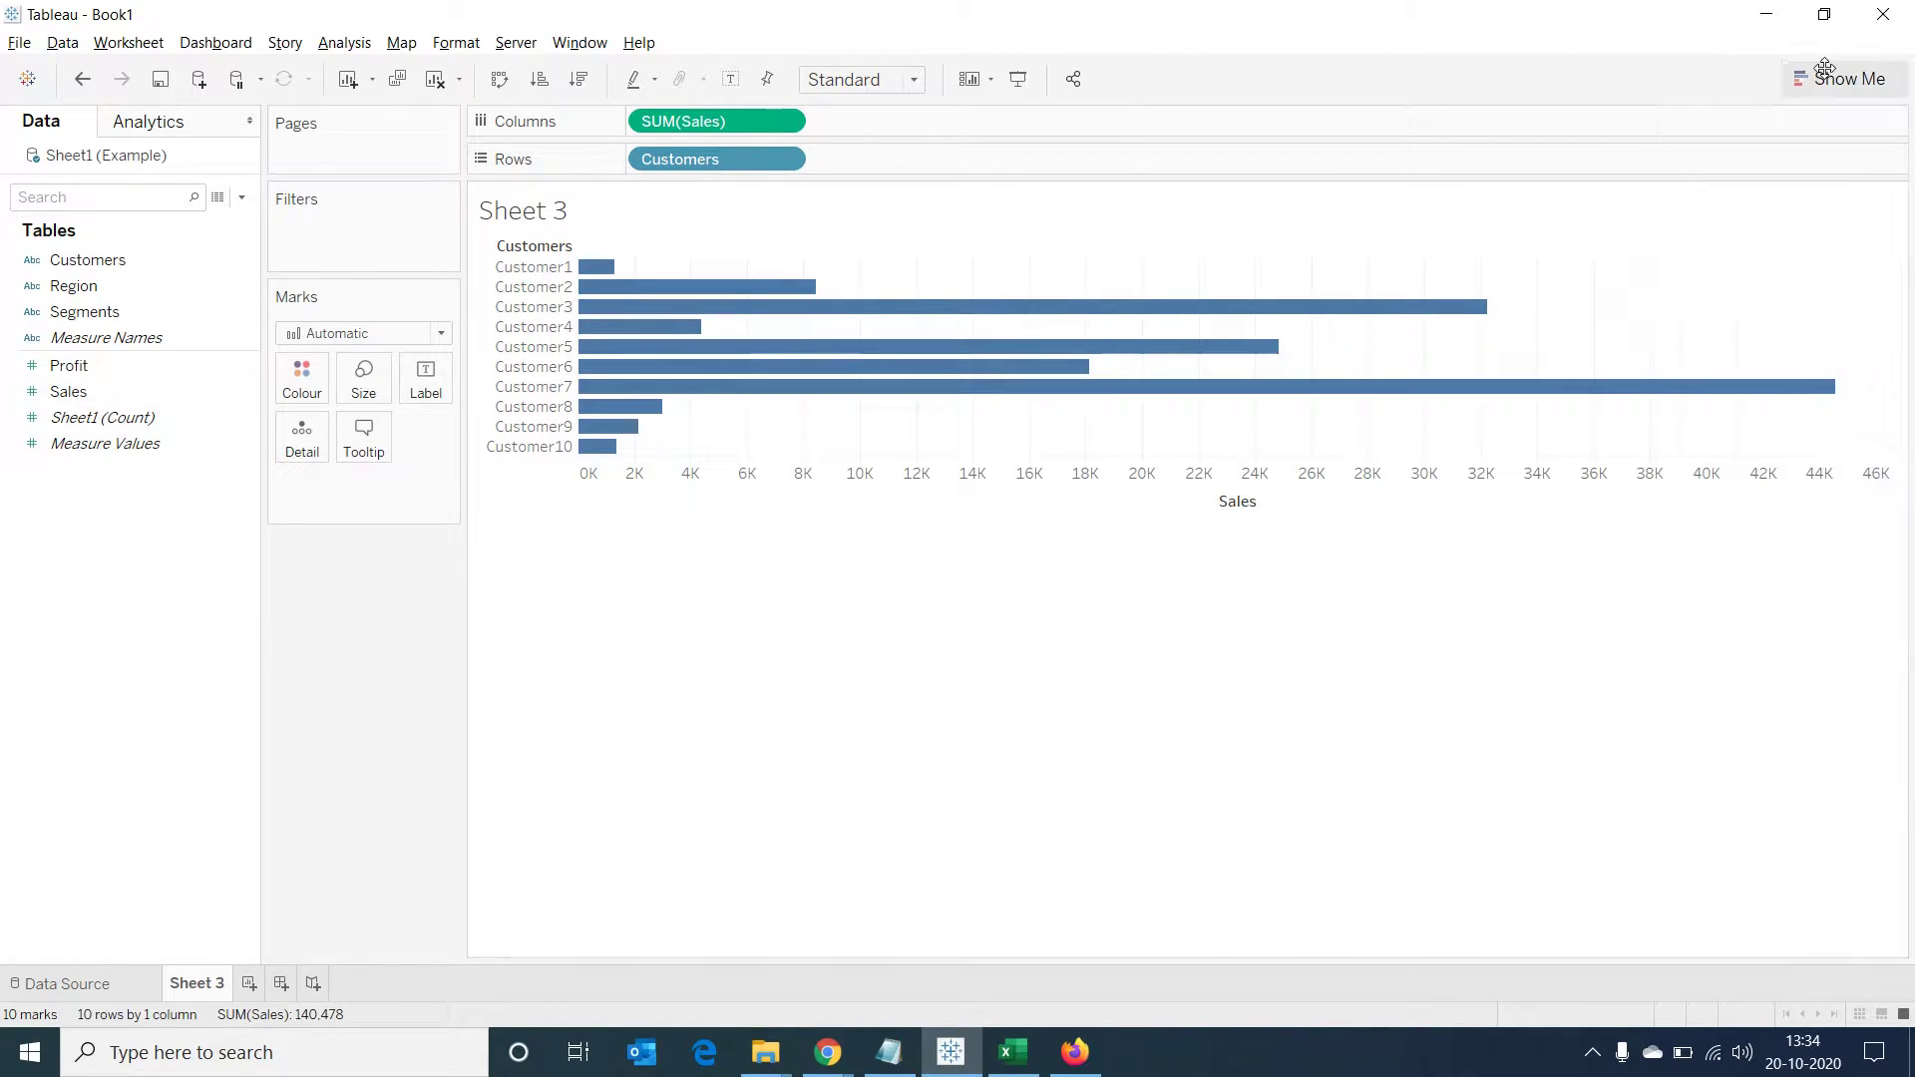
click(922, 81)
click(858, 170)
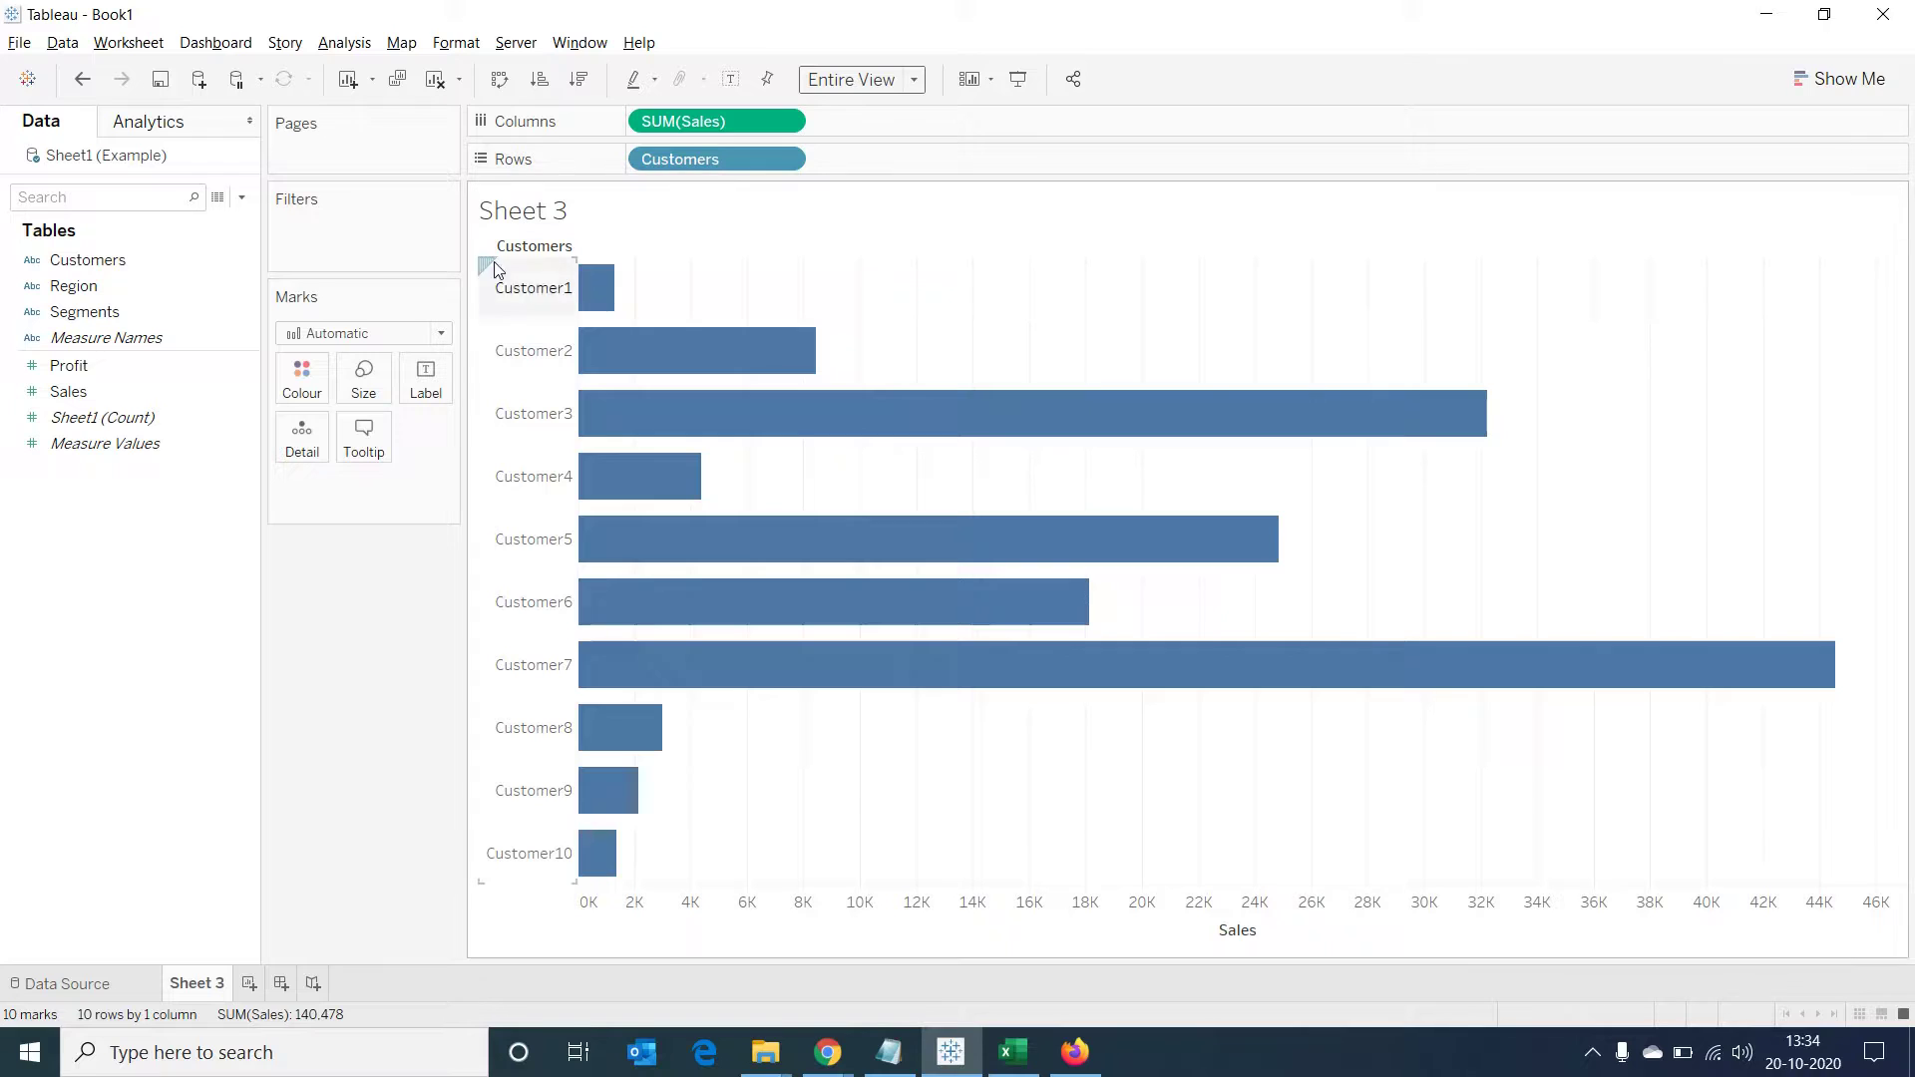
Sort the bars by sales descending, show value labels, and rename the sheet 'TopCustomers'
click(571, 88)
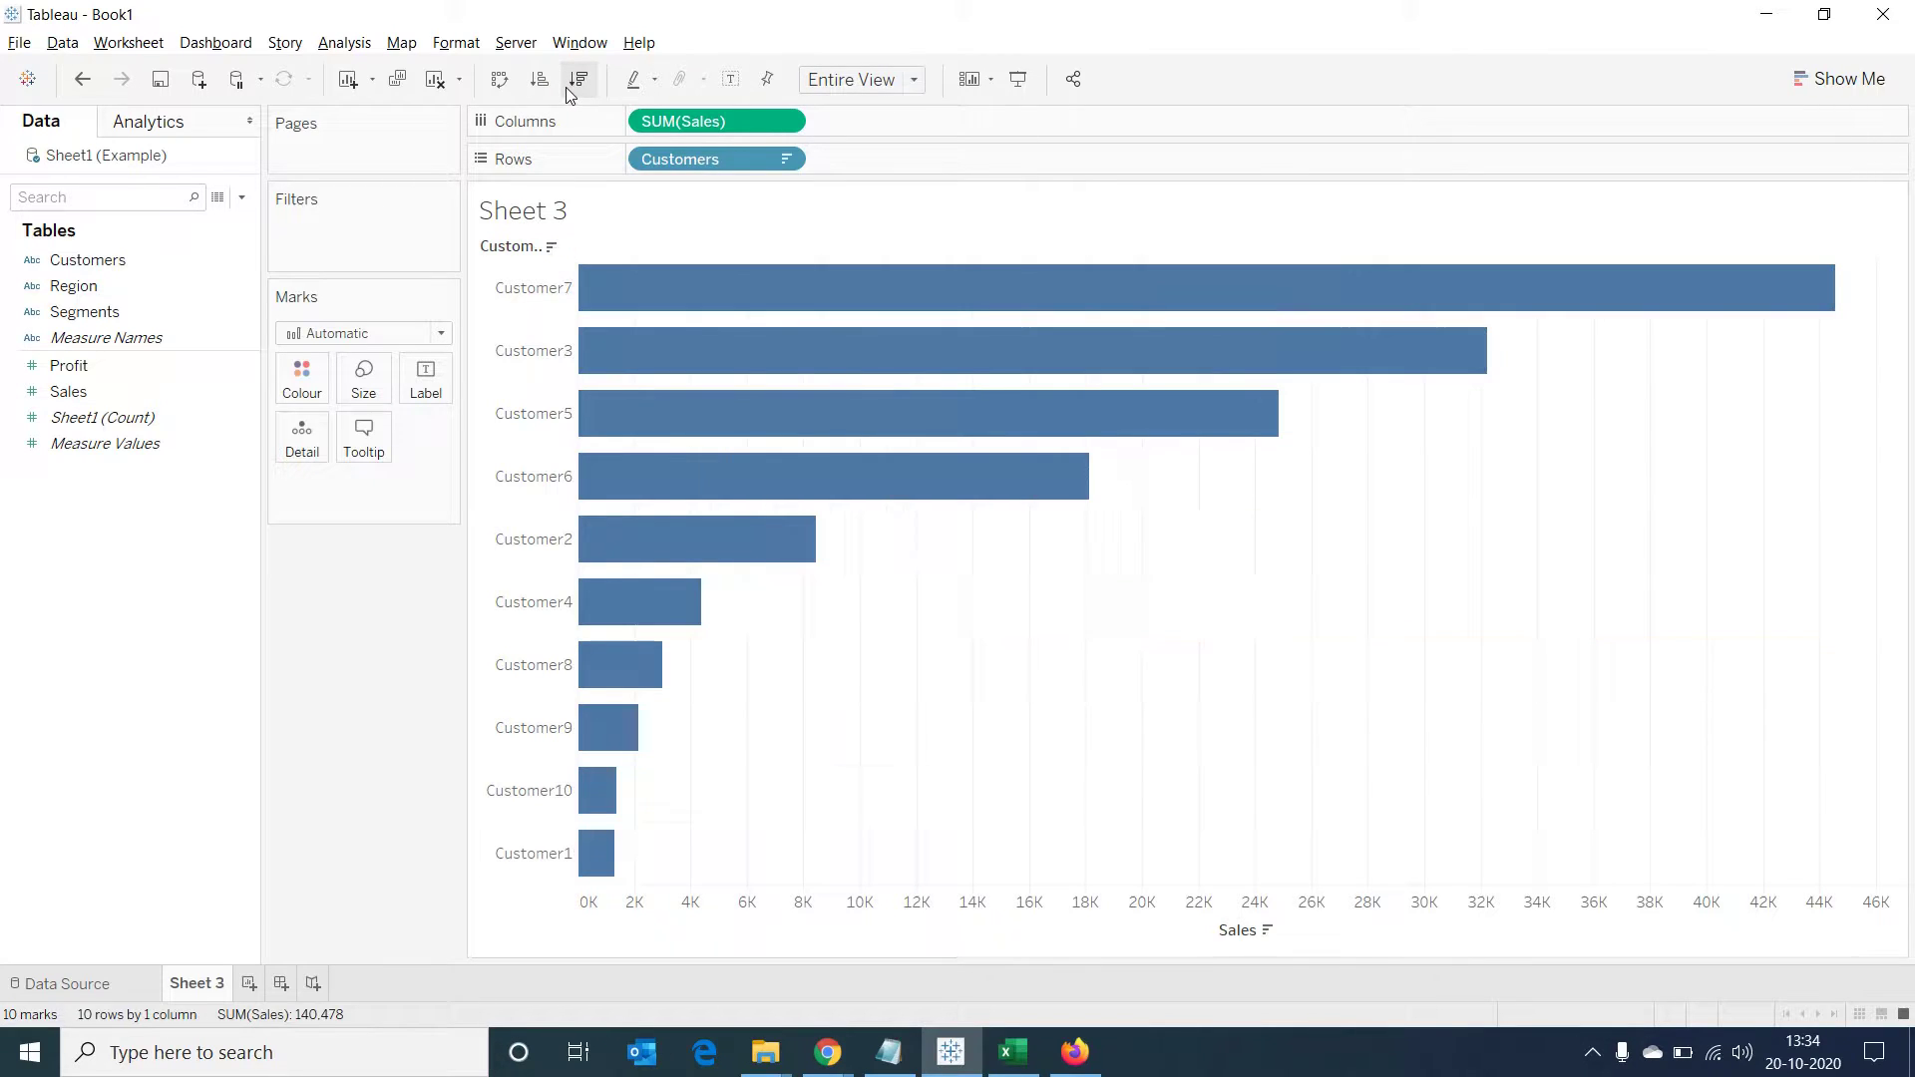
click(426, 379)
click(473, 432)
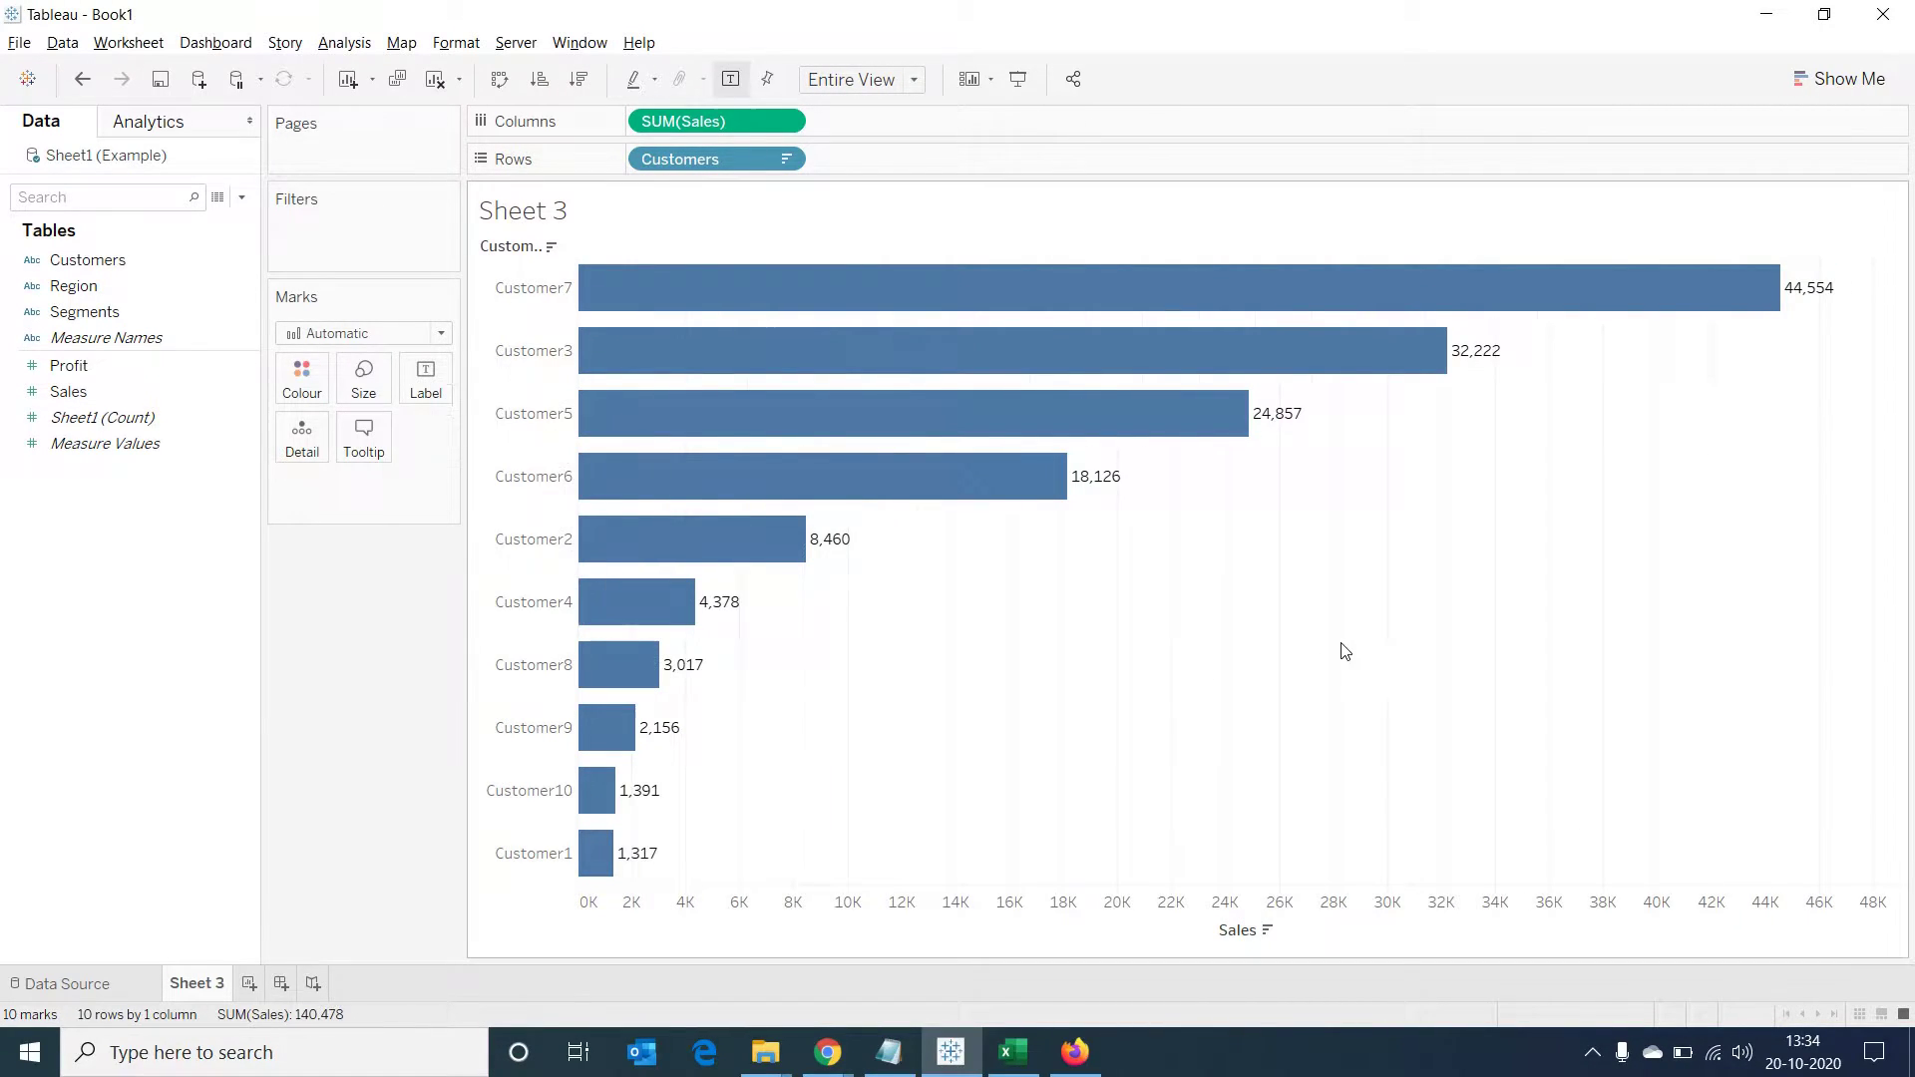
double_click(207, 993)
text(TopCustomers)
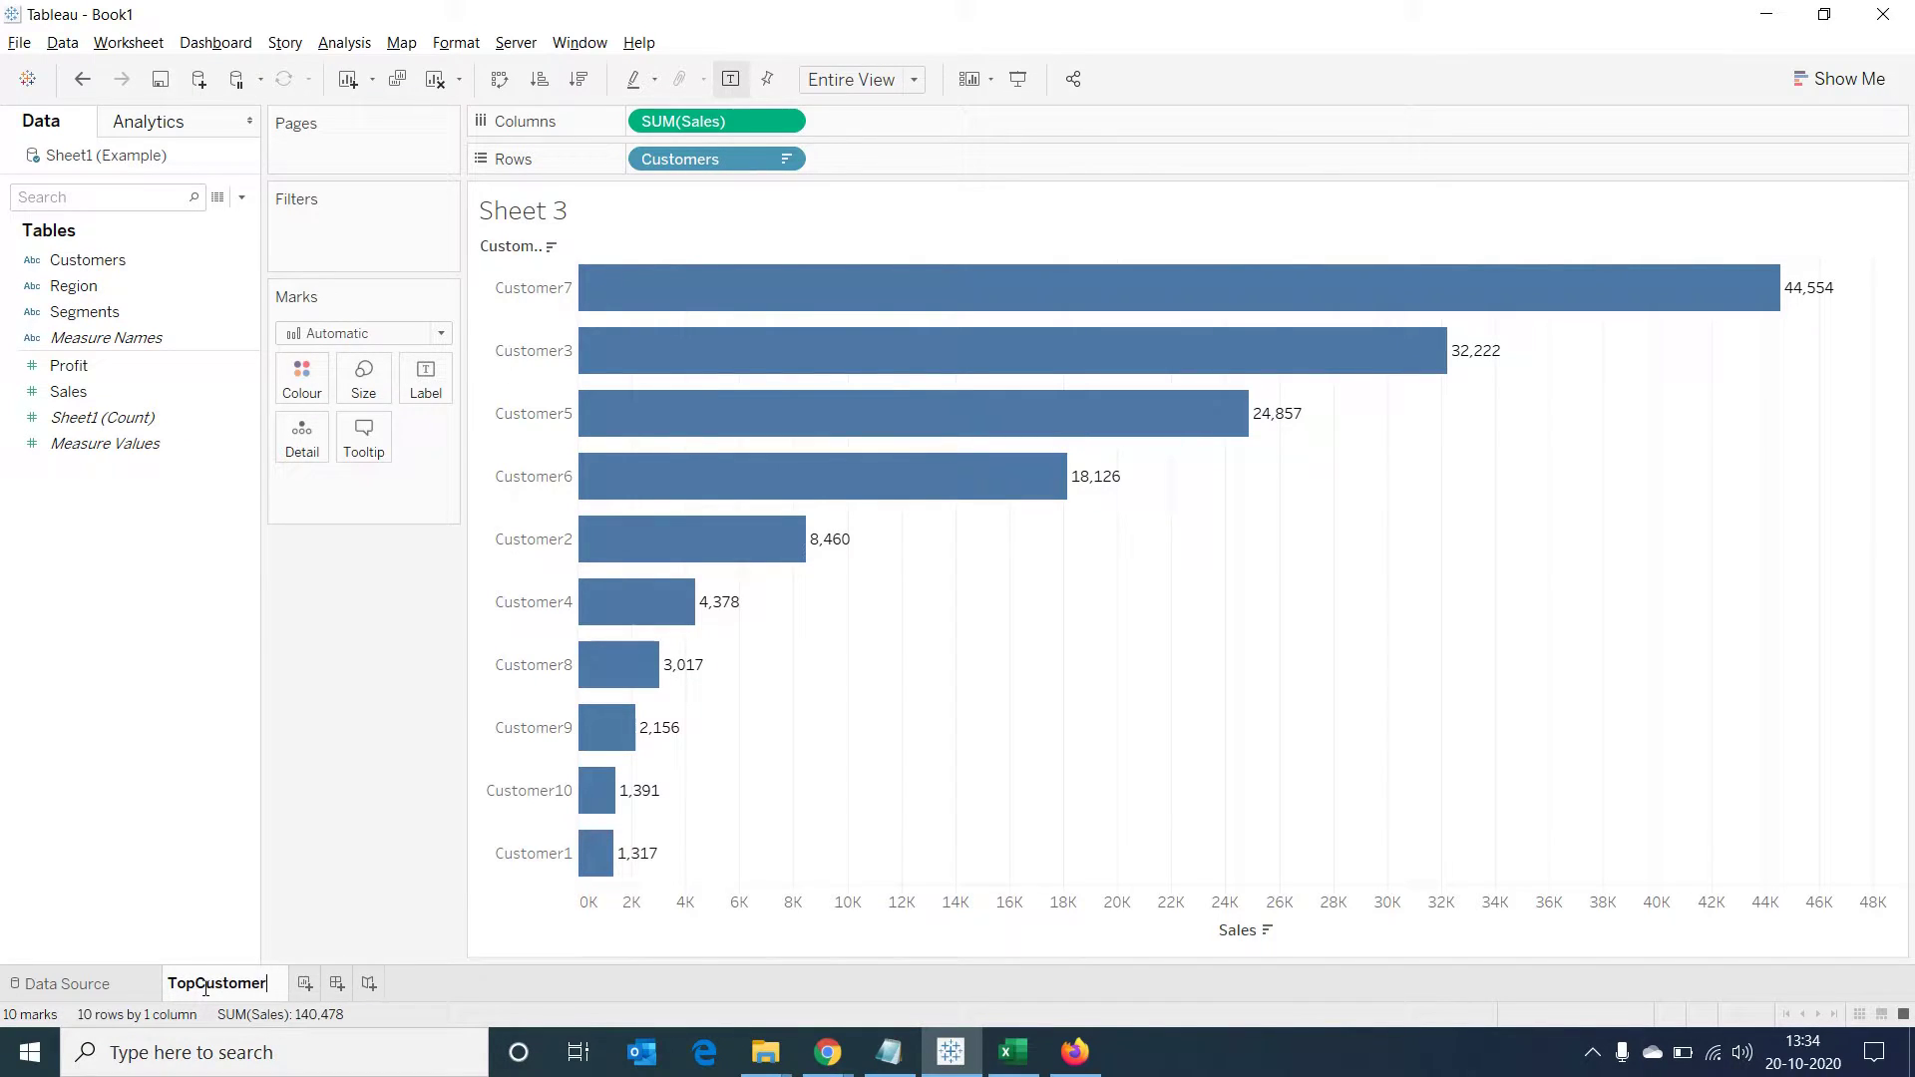
key(Return)
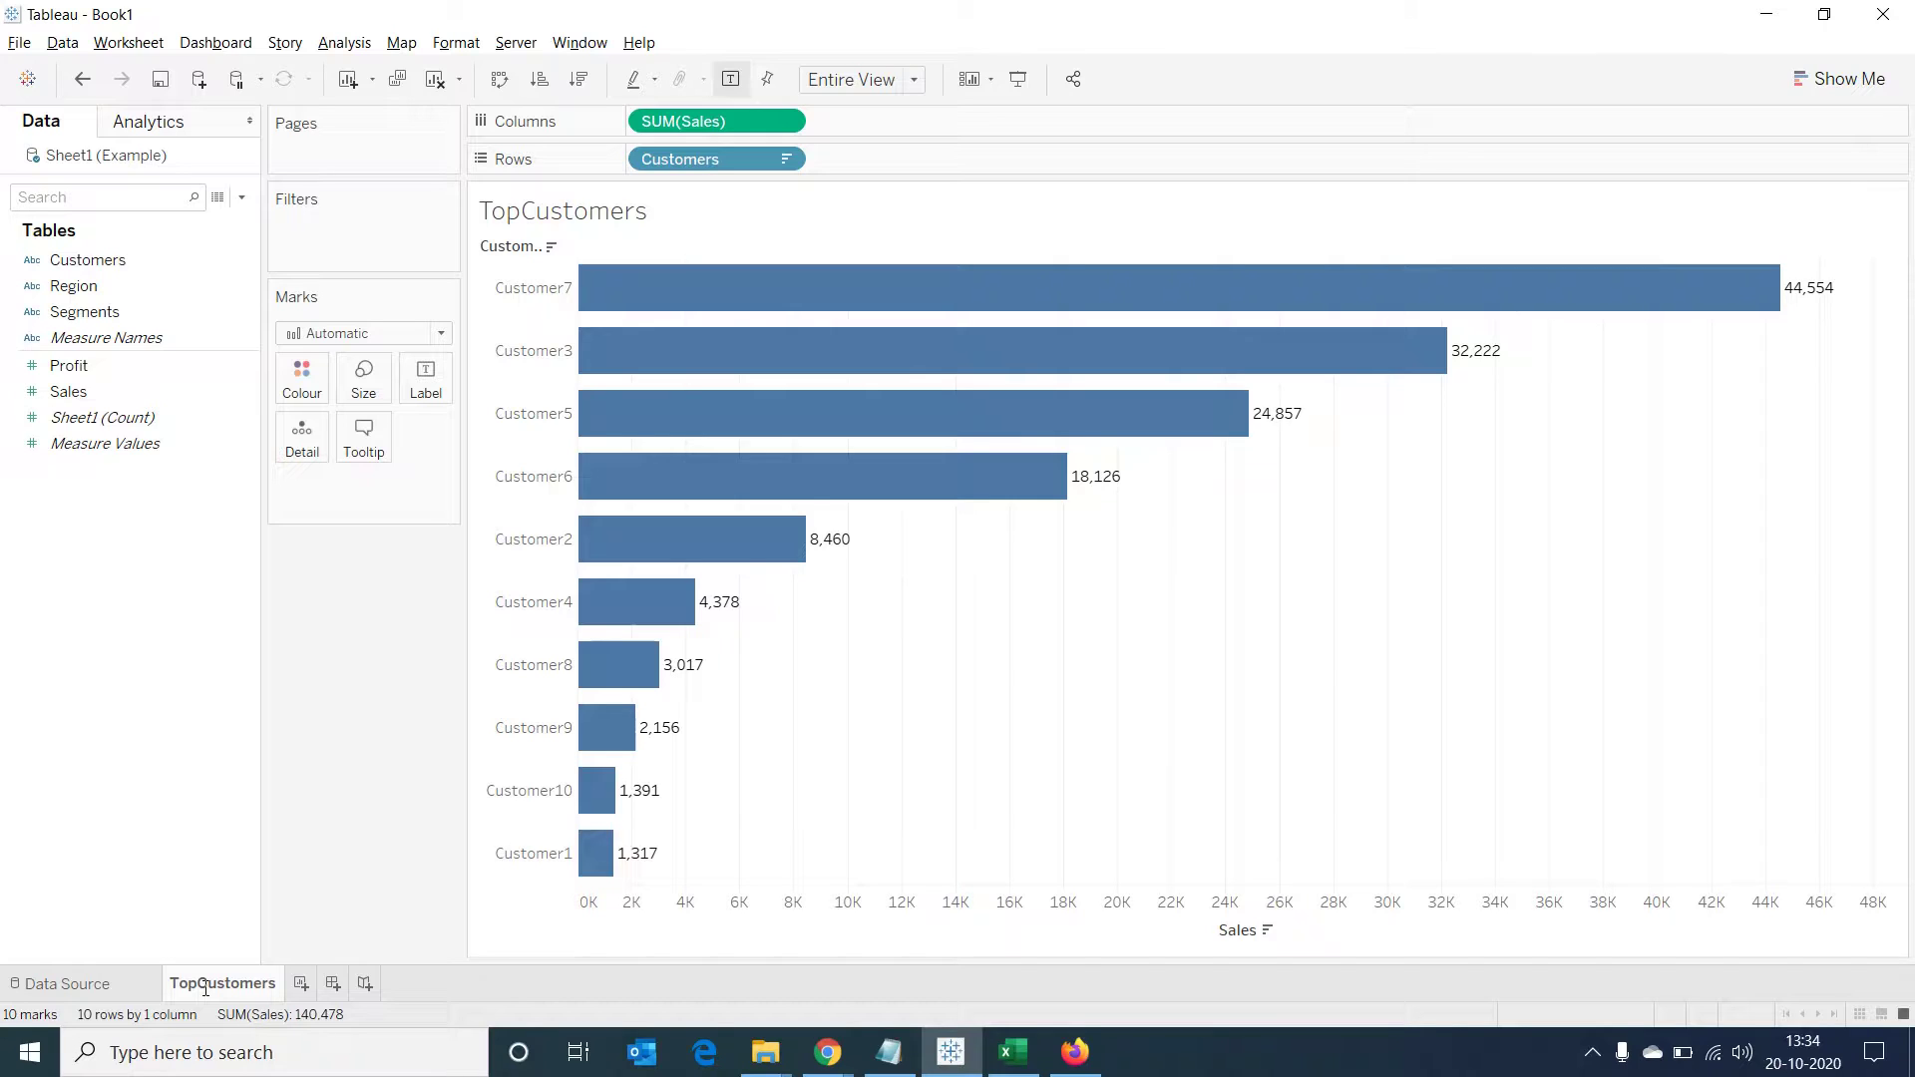
Create Dashboard 1 with the TopCustomers chart and an Extension object on the right half
click(333, 983)
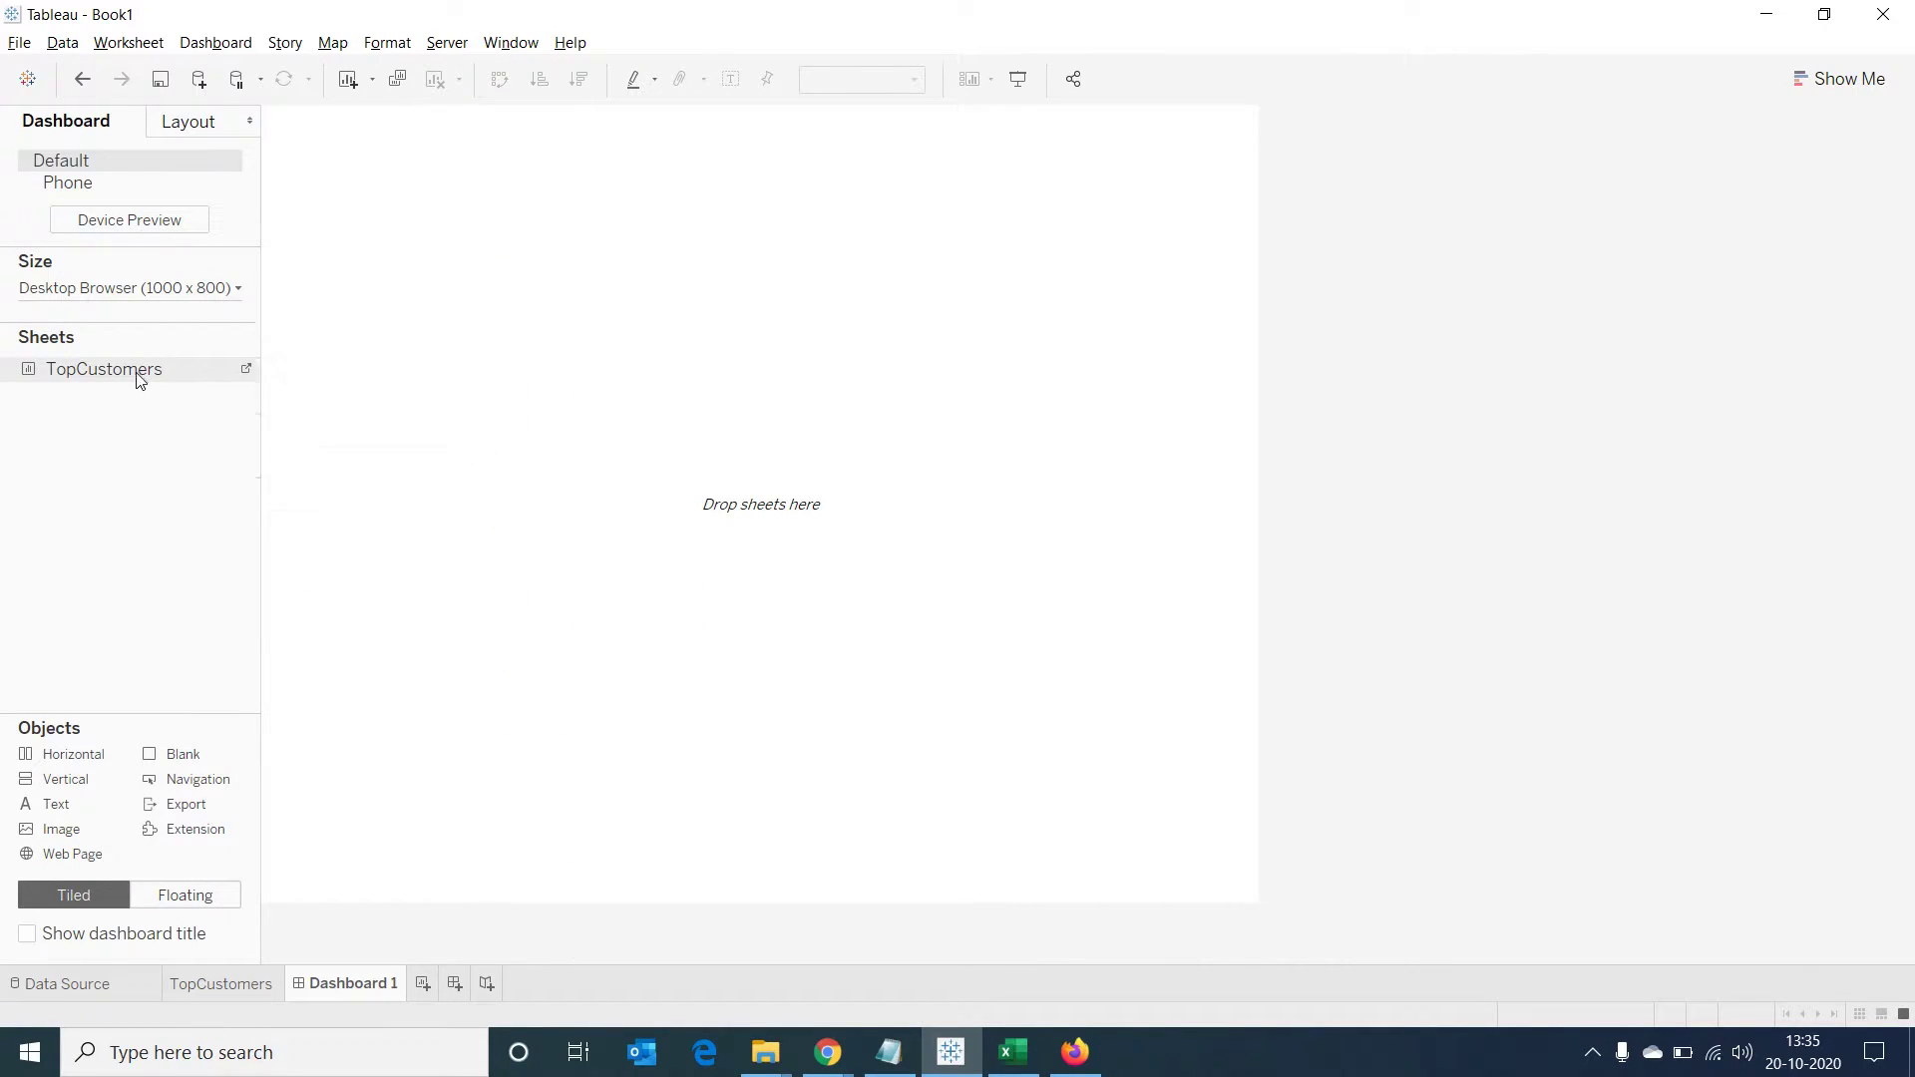
drag(141, 371, 465, 315)
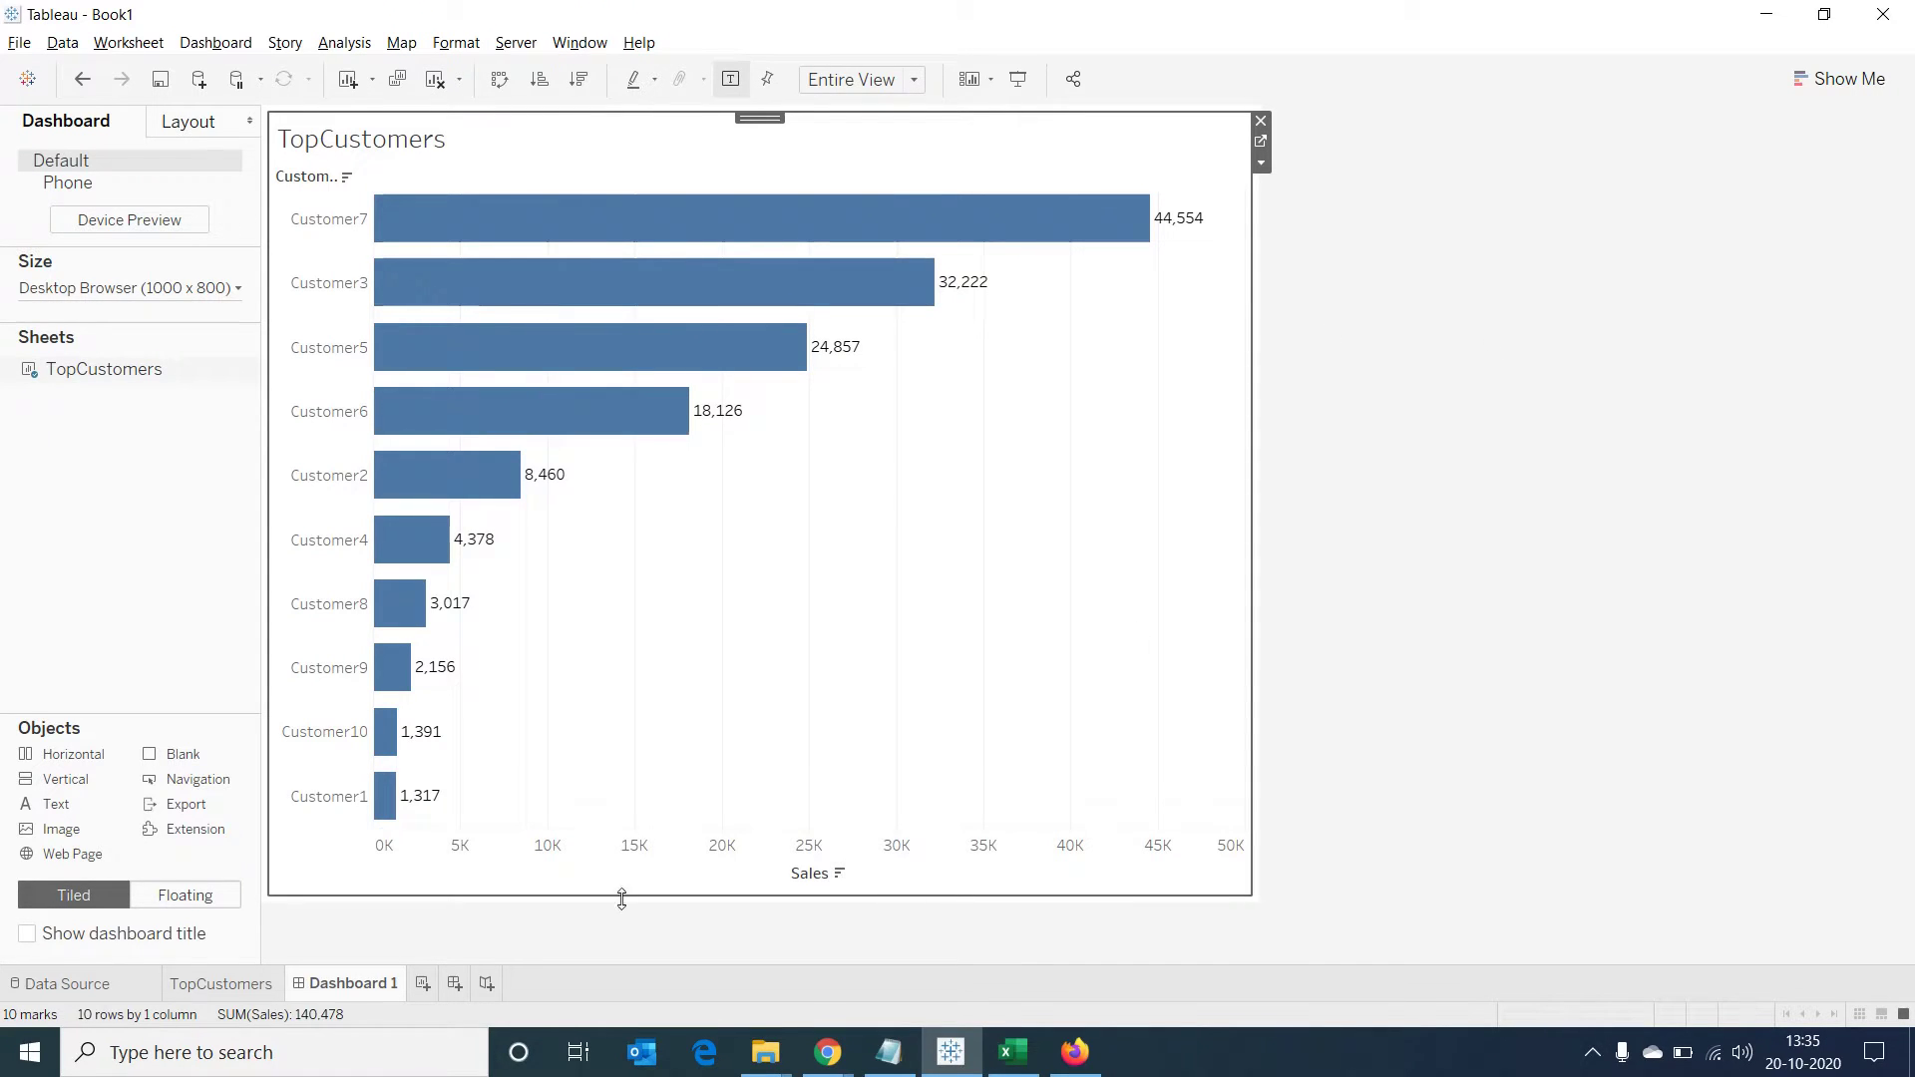
drag(196, 840, 1032, 426)
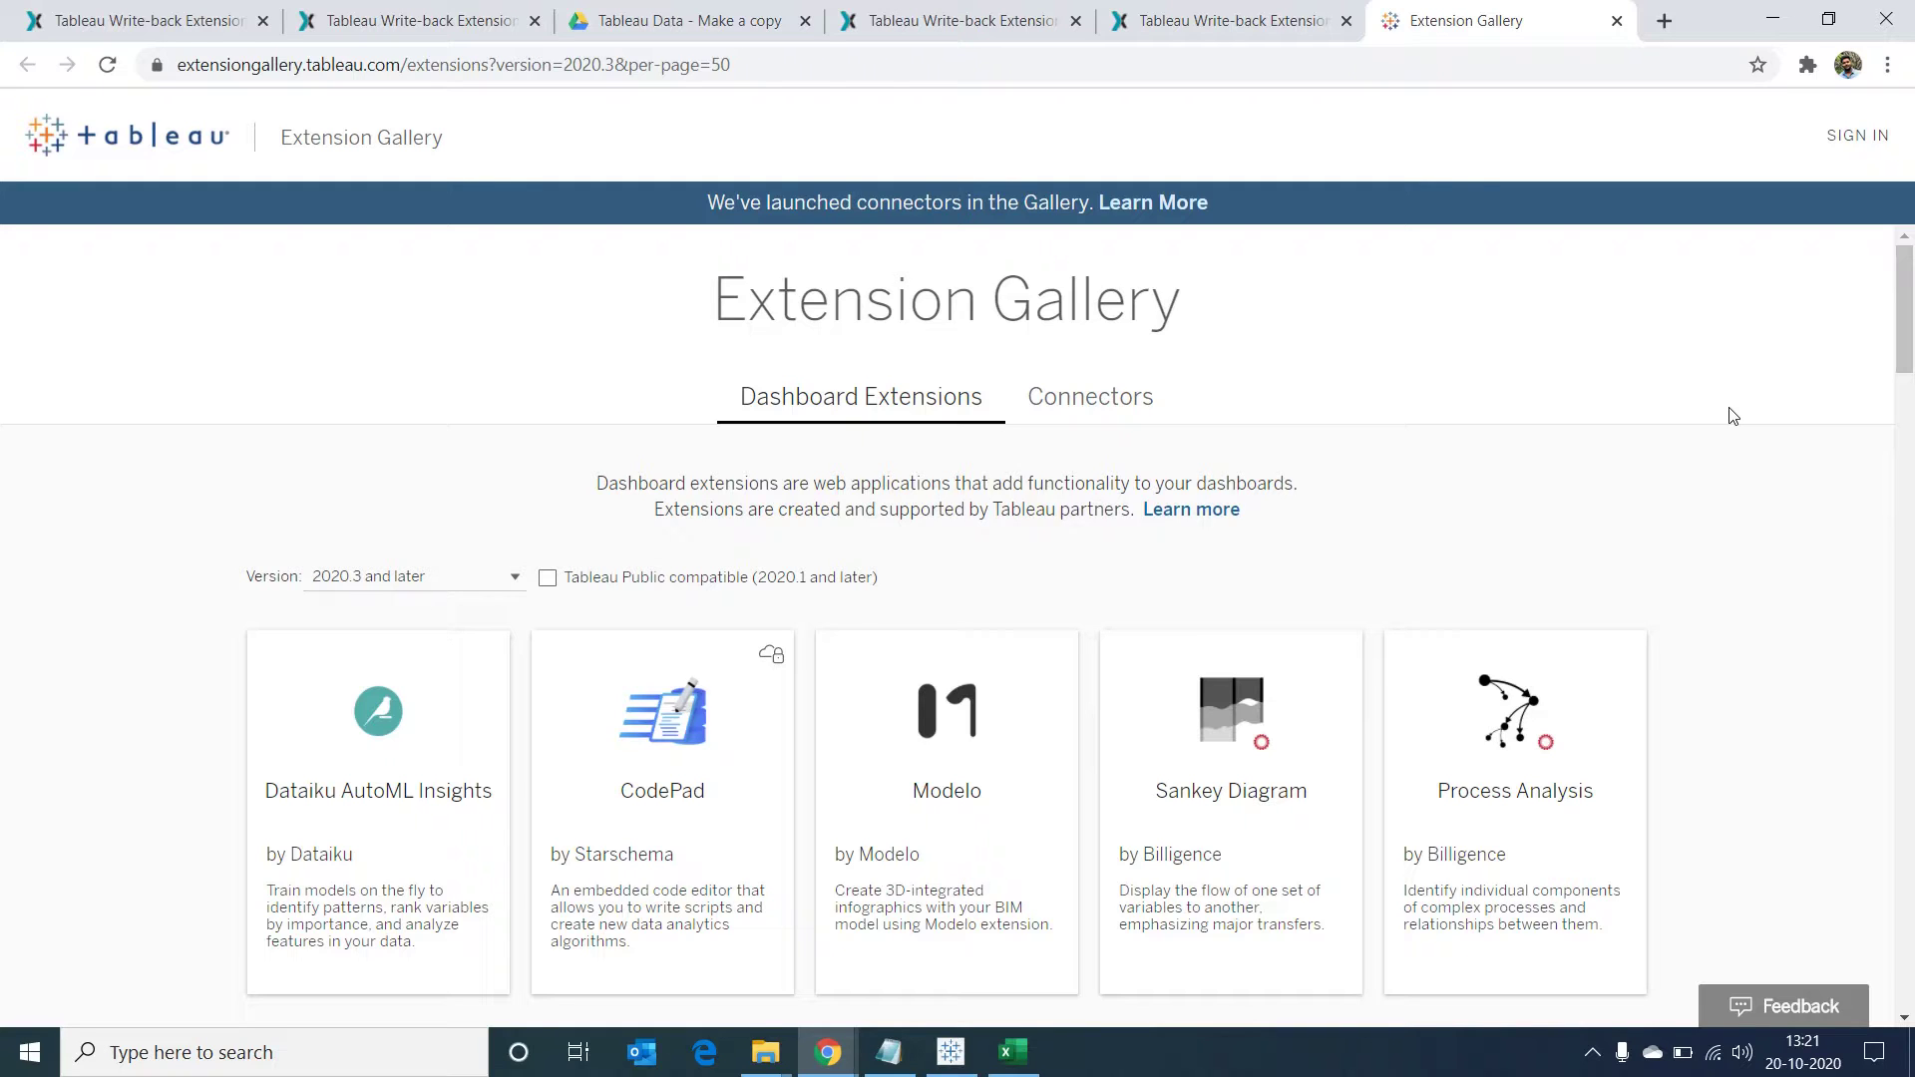
Find Write-Back Free by Xpand IT in the Extension Gallery and download it
scroll(1732, 416, down, 9)
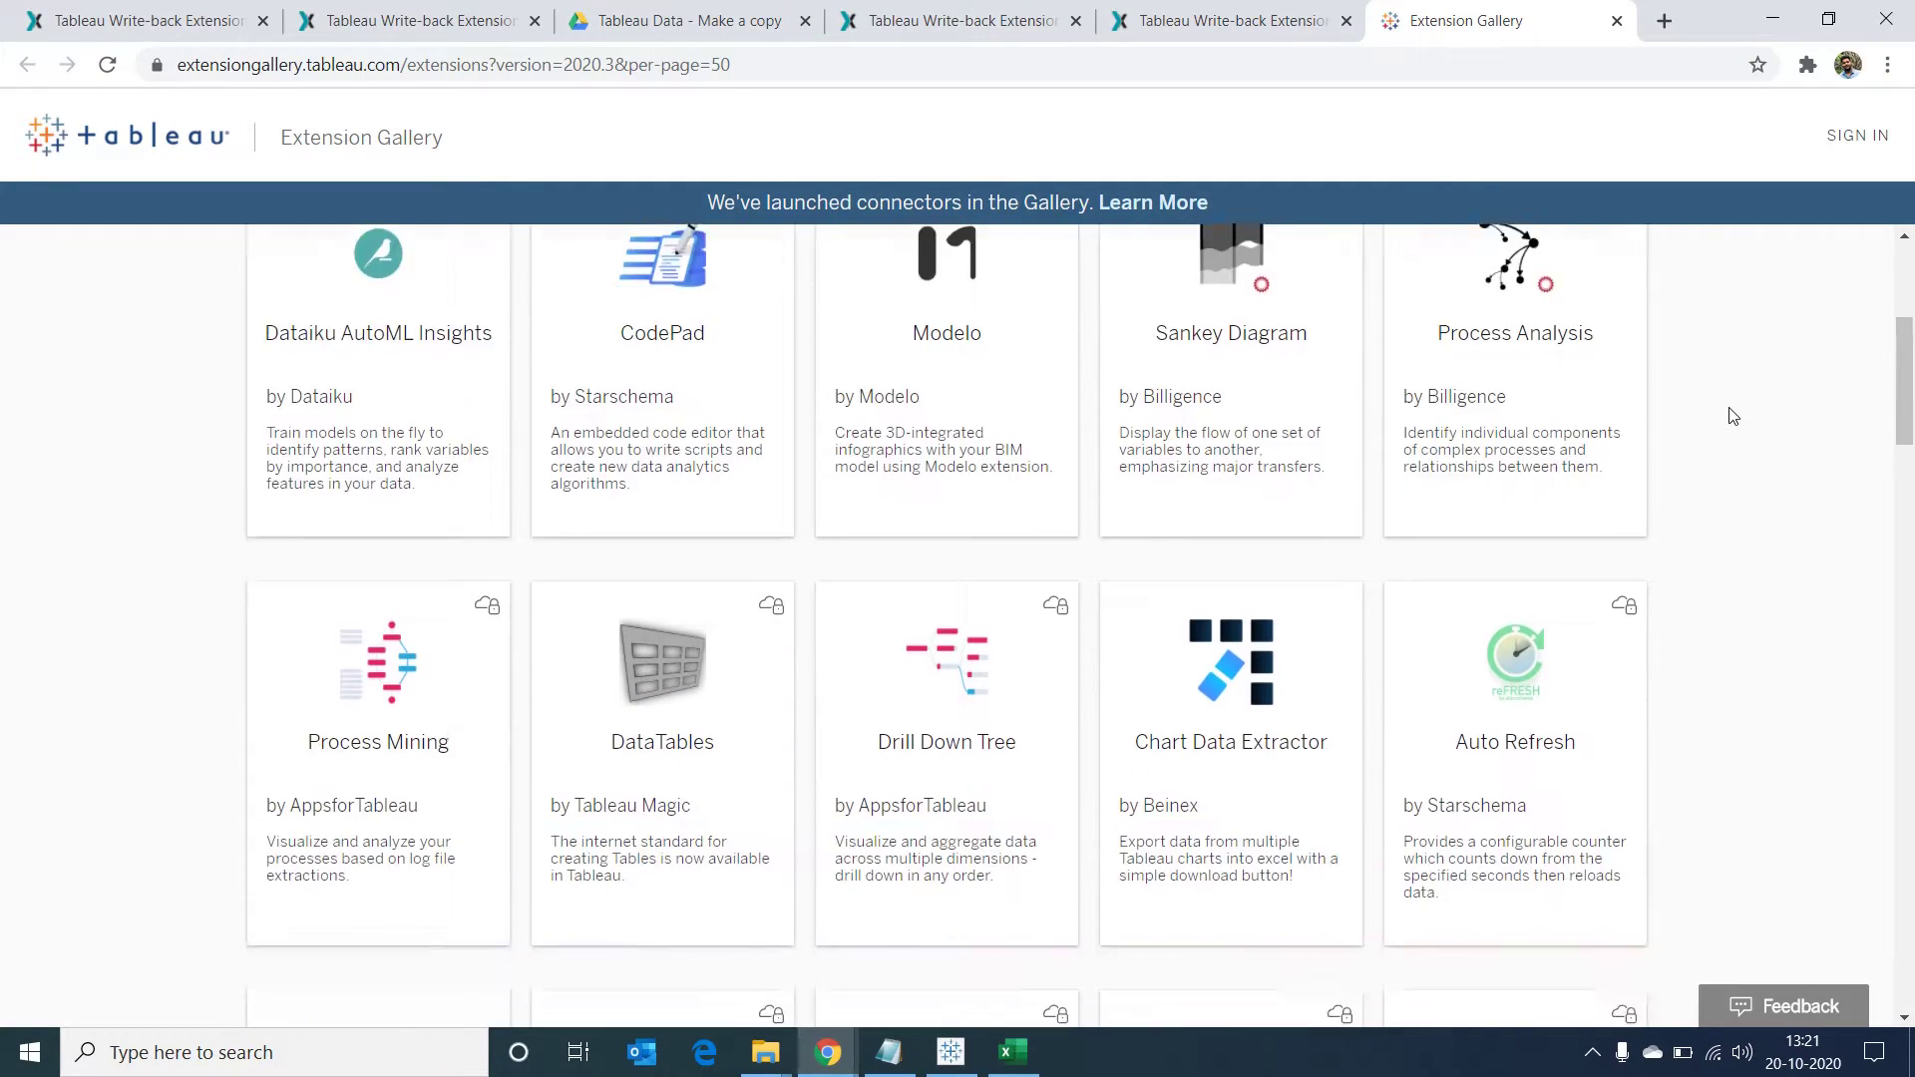
scroll(1732, 416, down, 4)
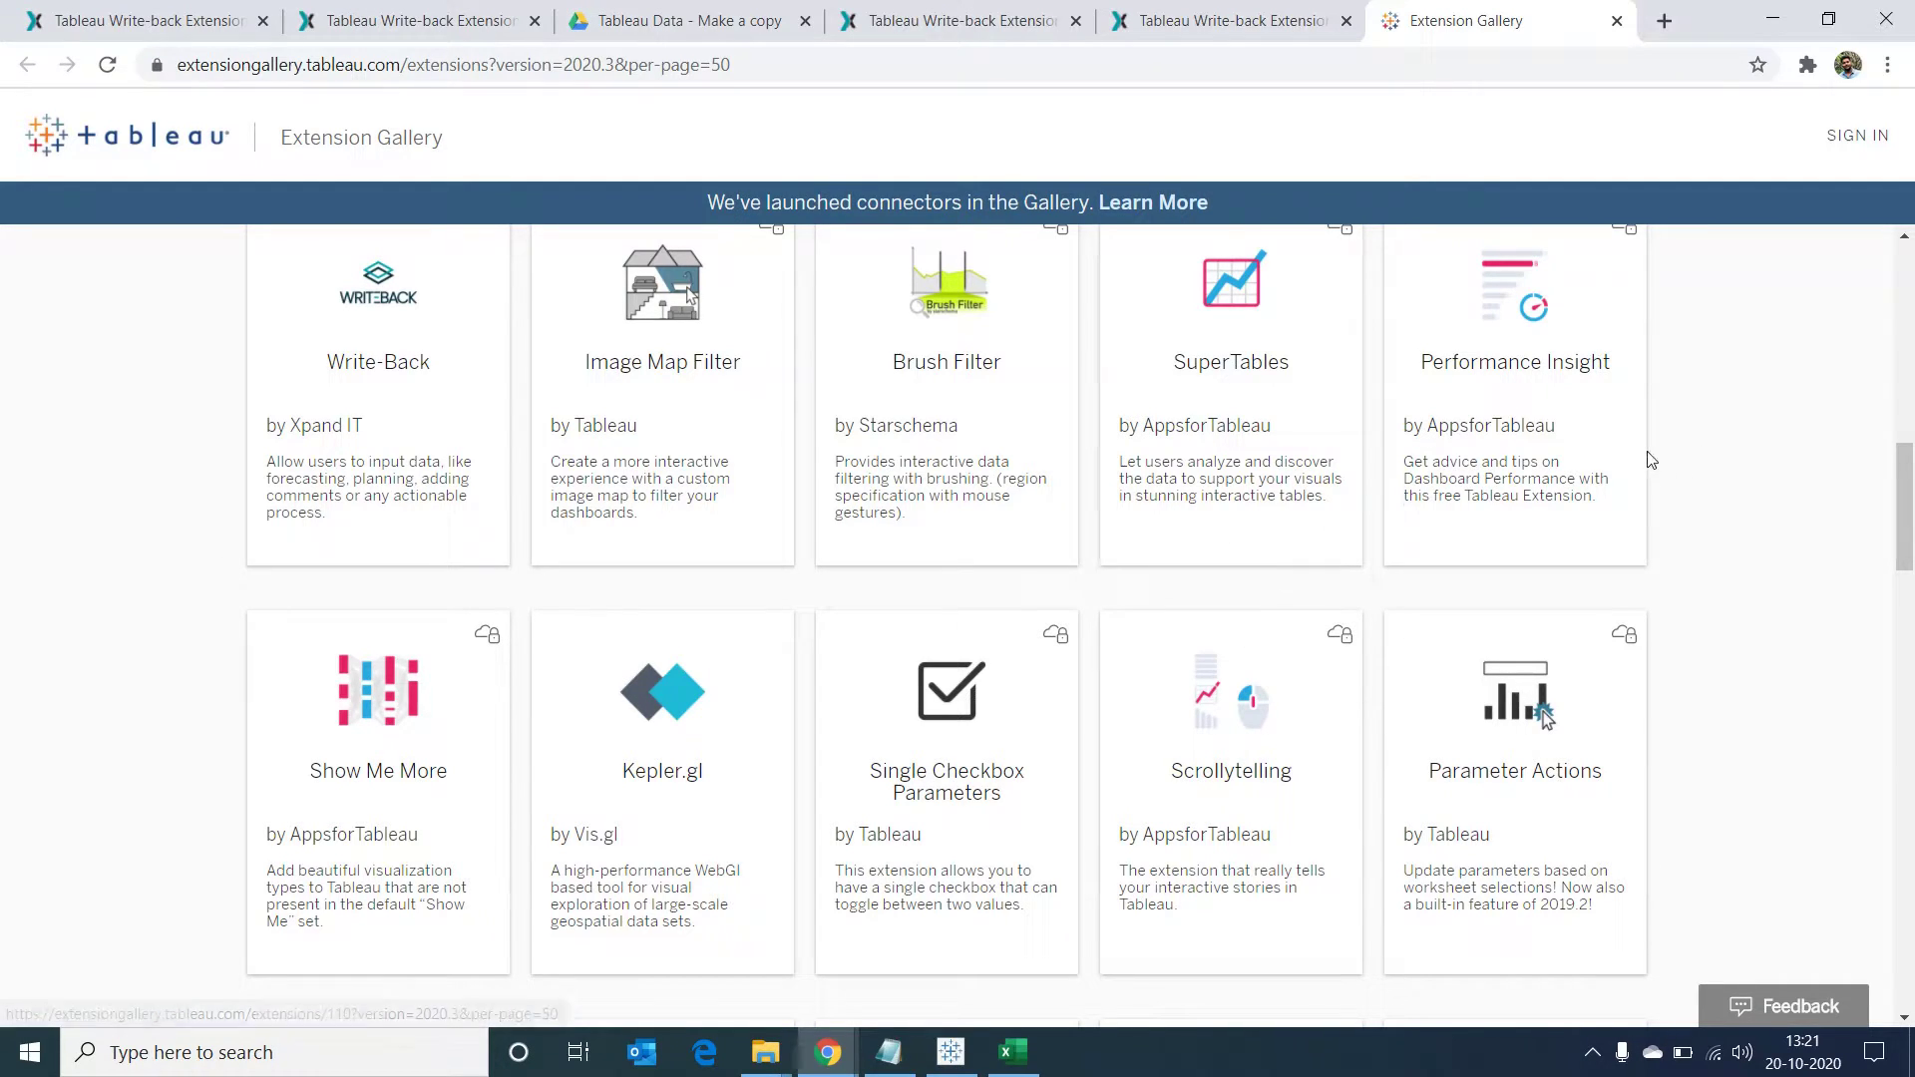
scroll(1716, 458, down, 8)
scroll(1722, 463, down, 15)
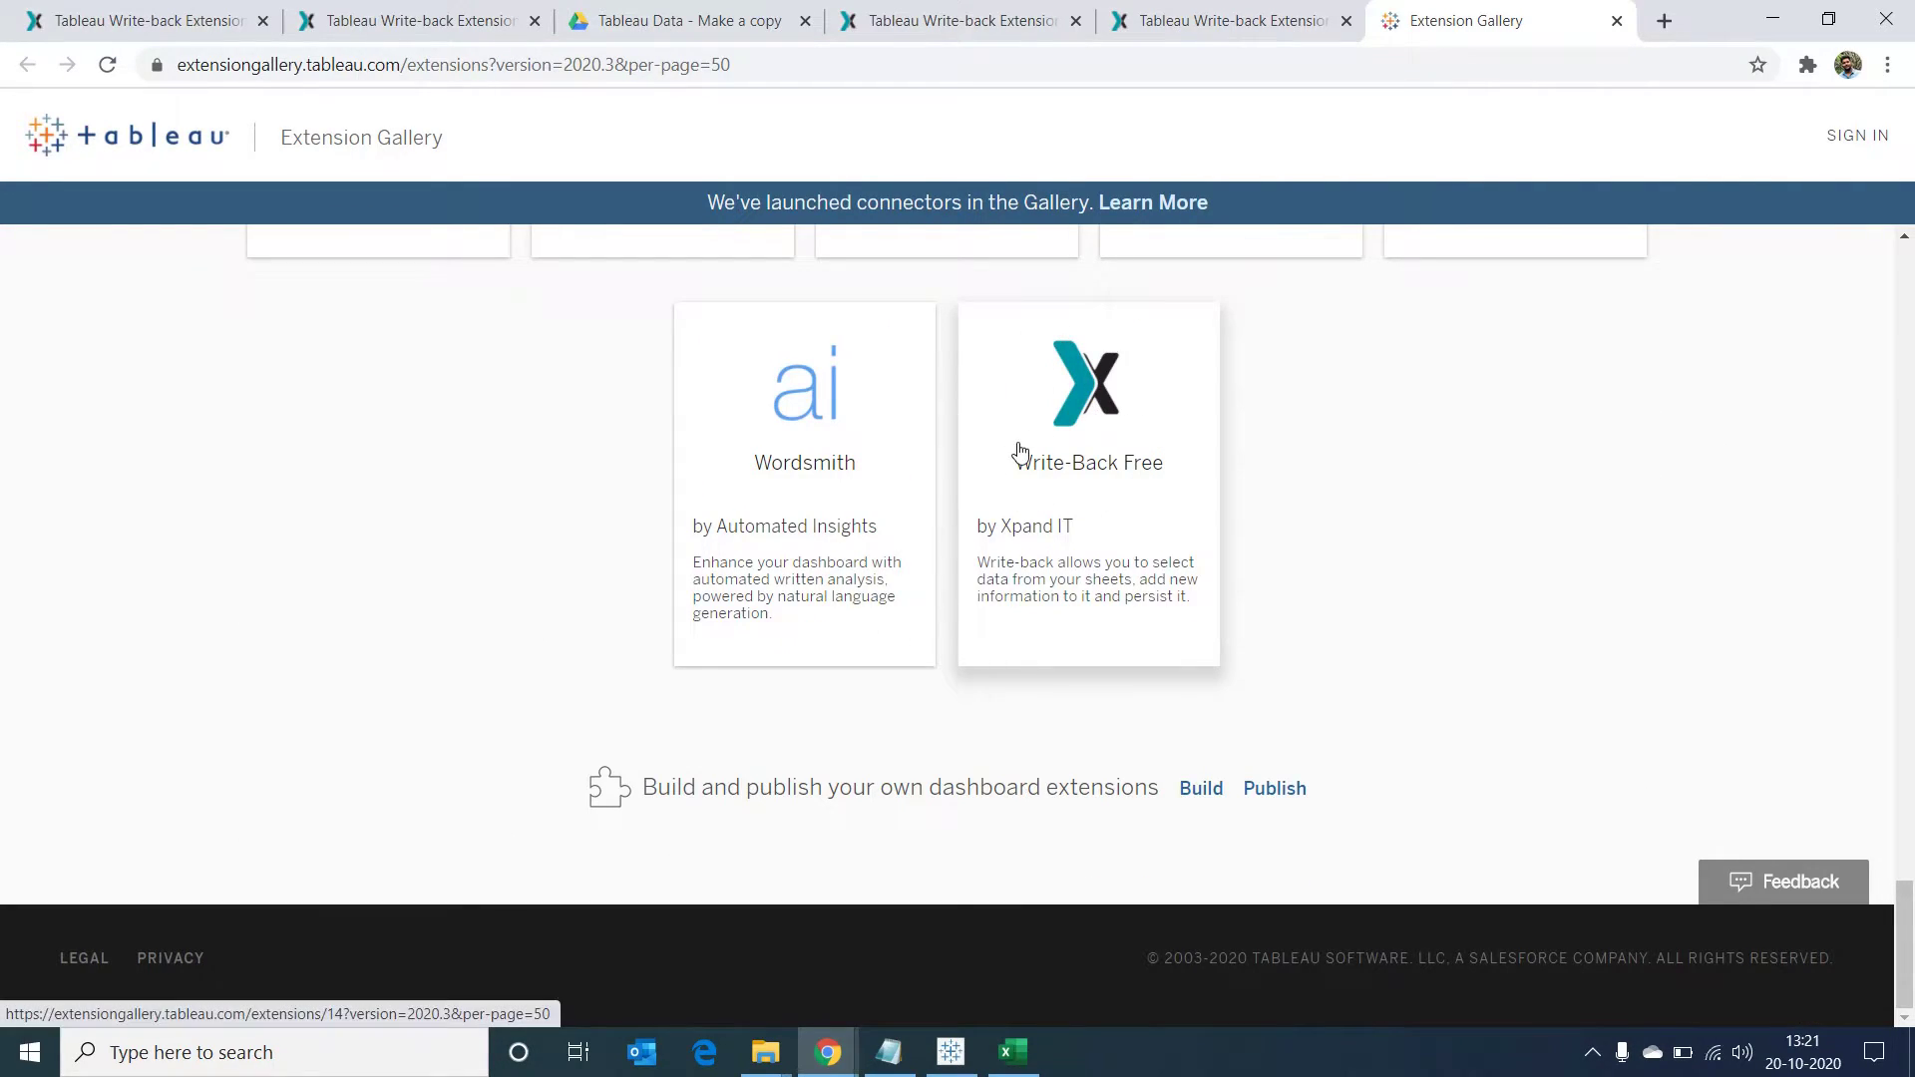
click(1089, 394)
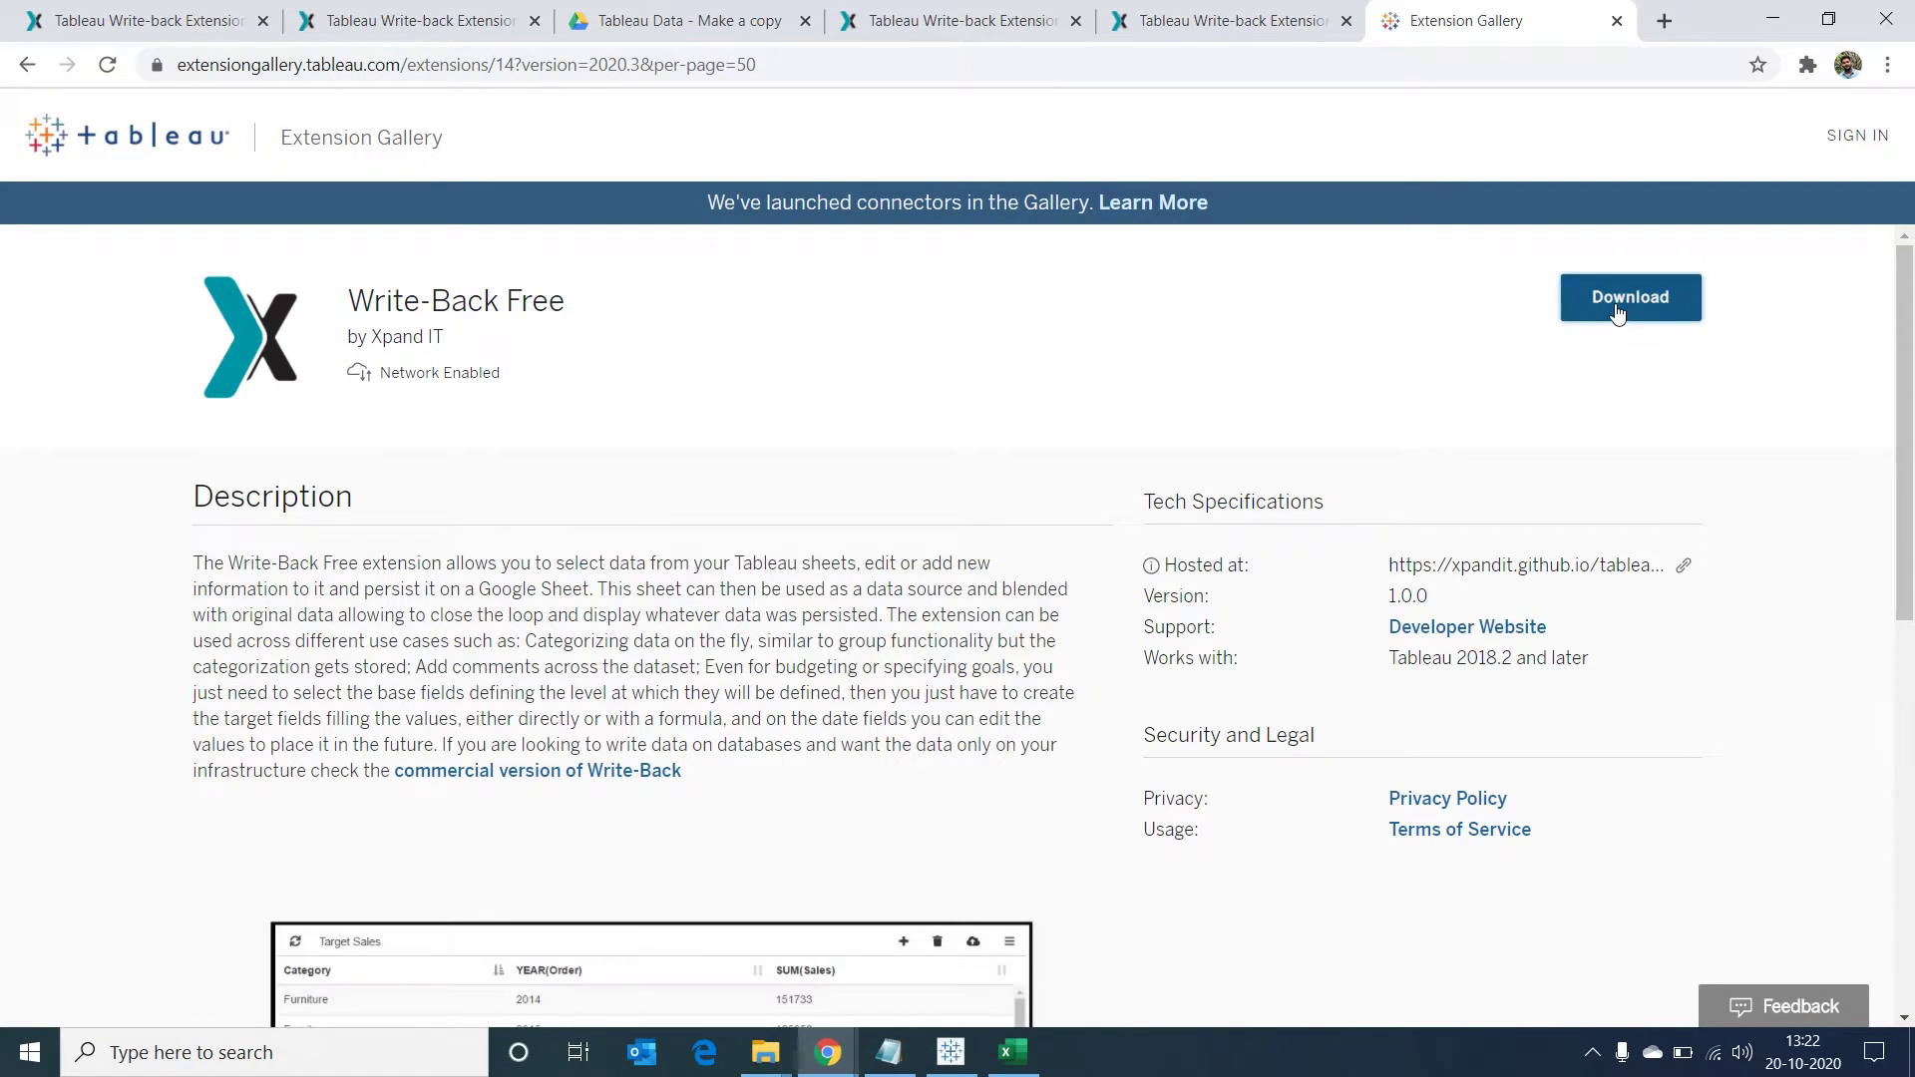
click(1618, 315)
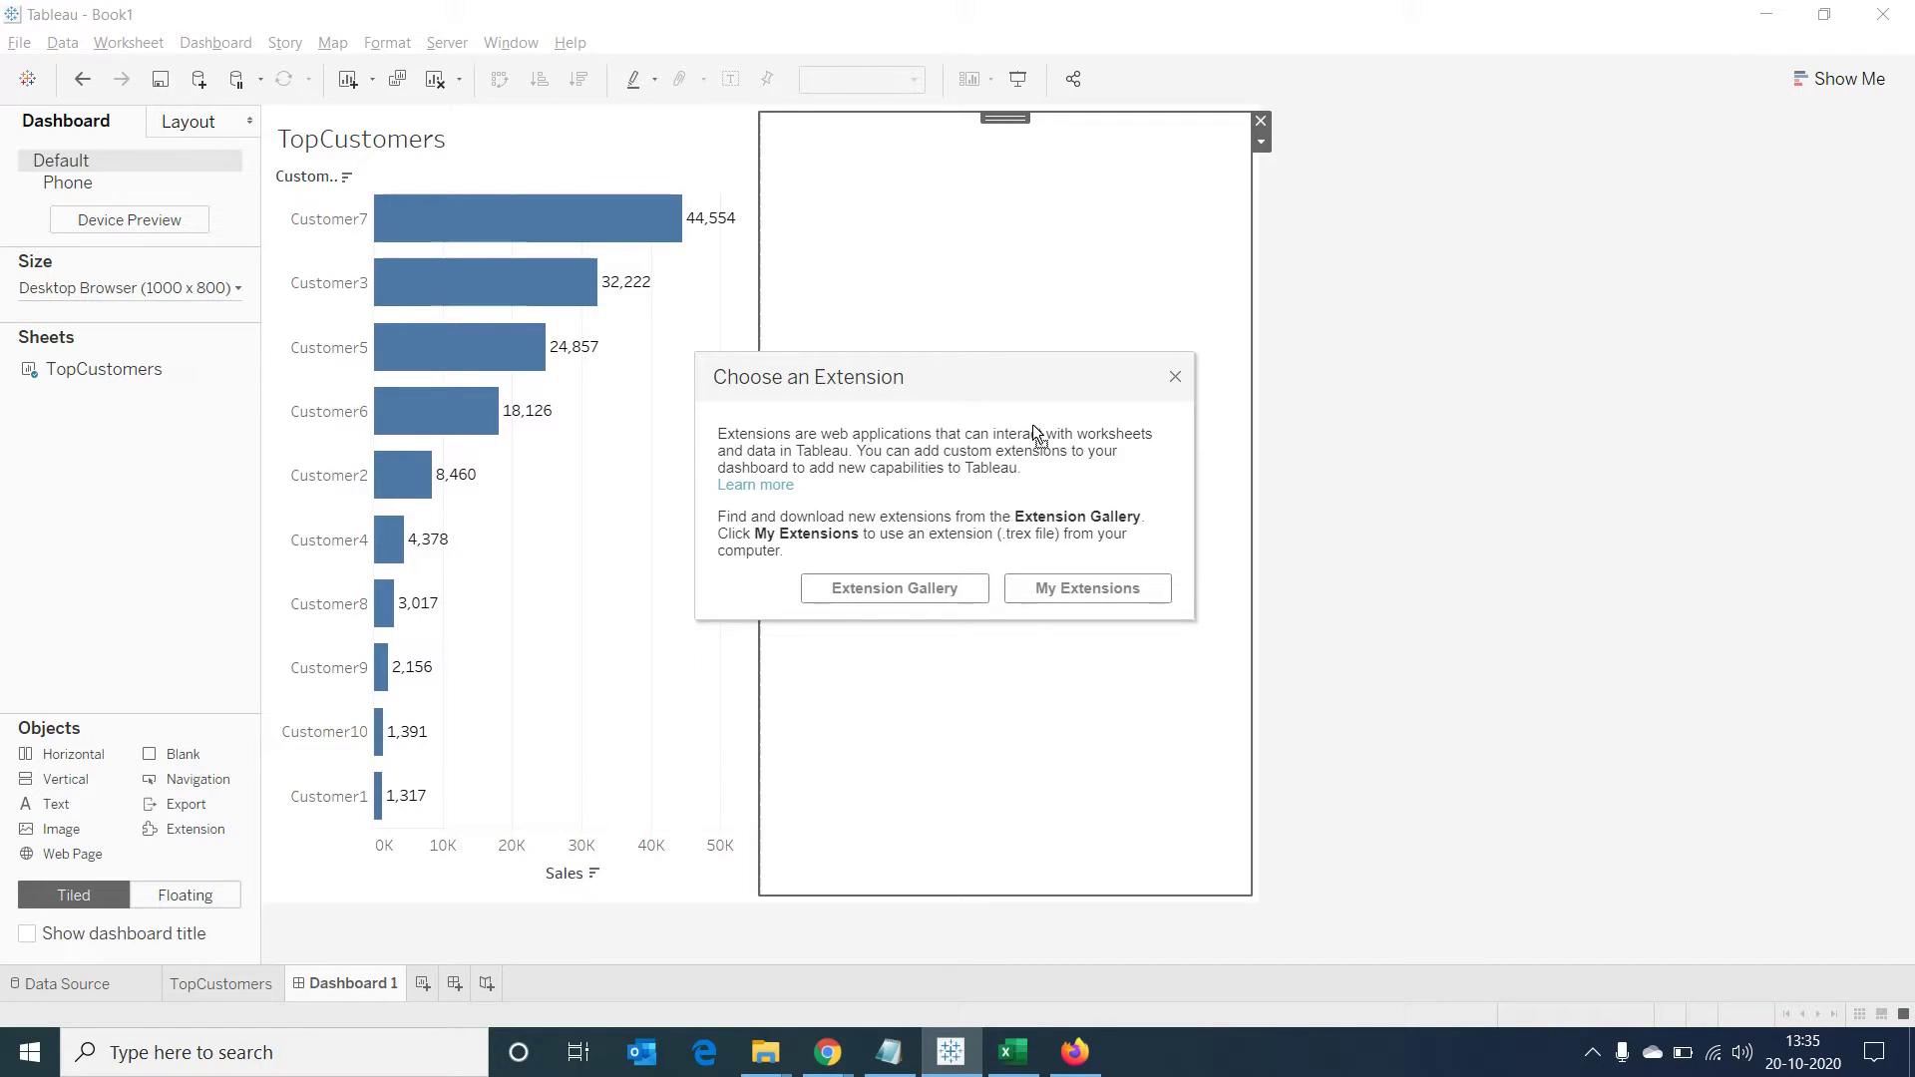
Load XpandIT_Writeback.trex onto the dashboard and enable Extract all worksheet data
click(1074, 579)
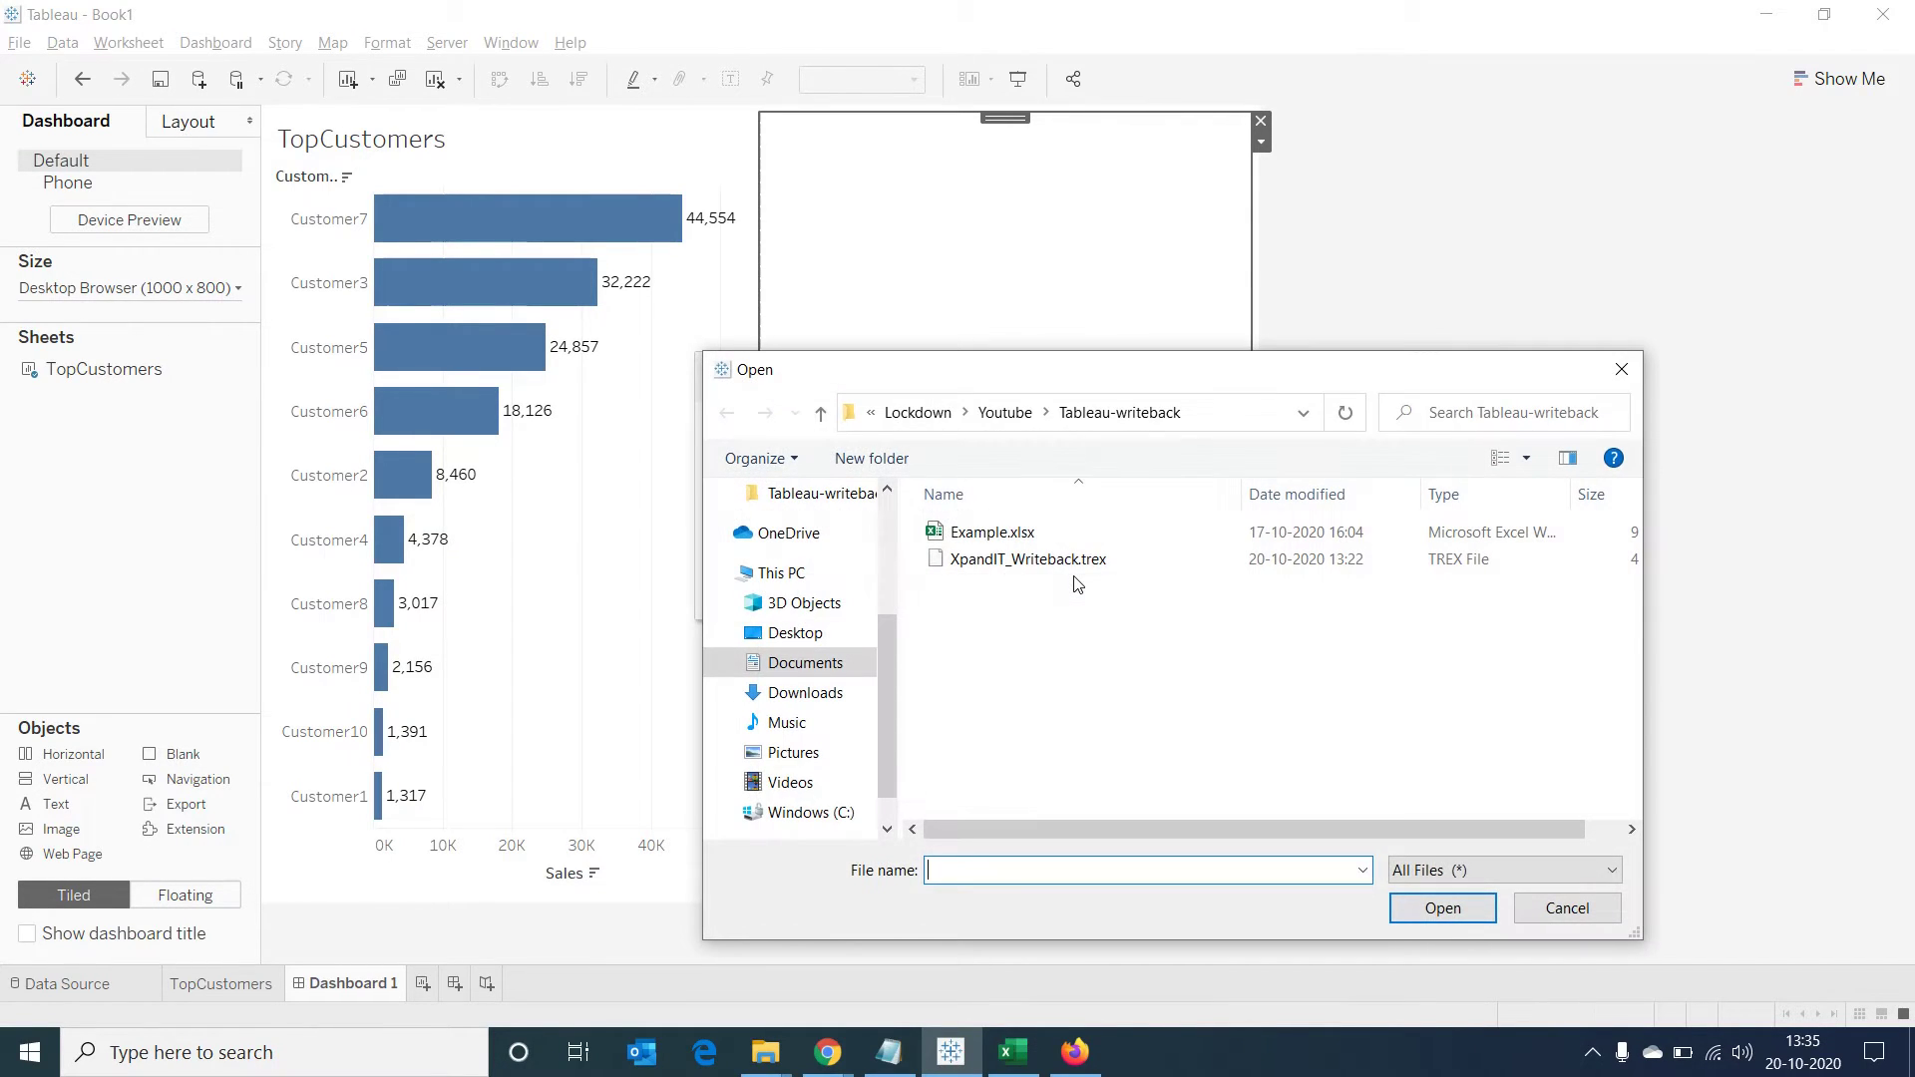
click(1078, 563)
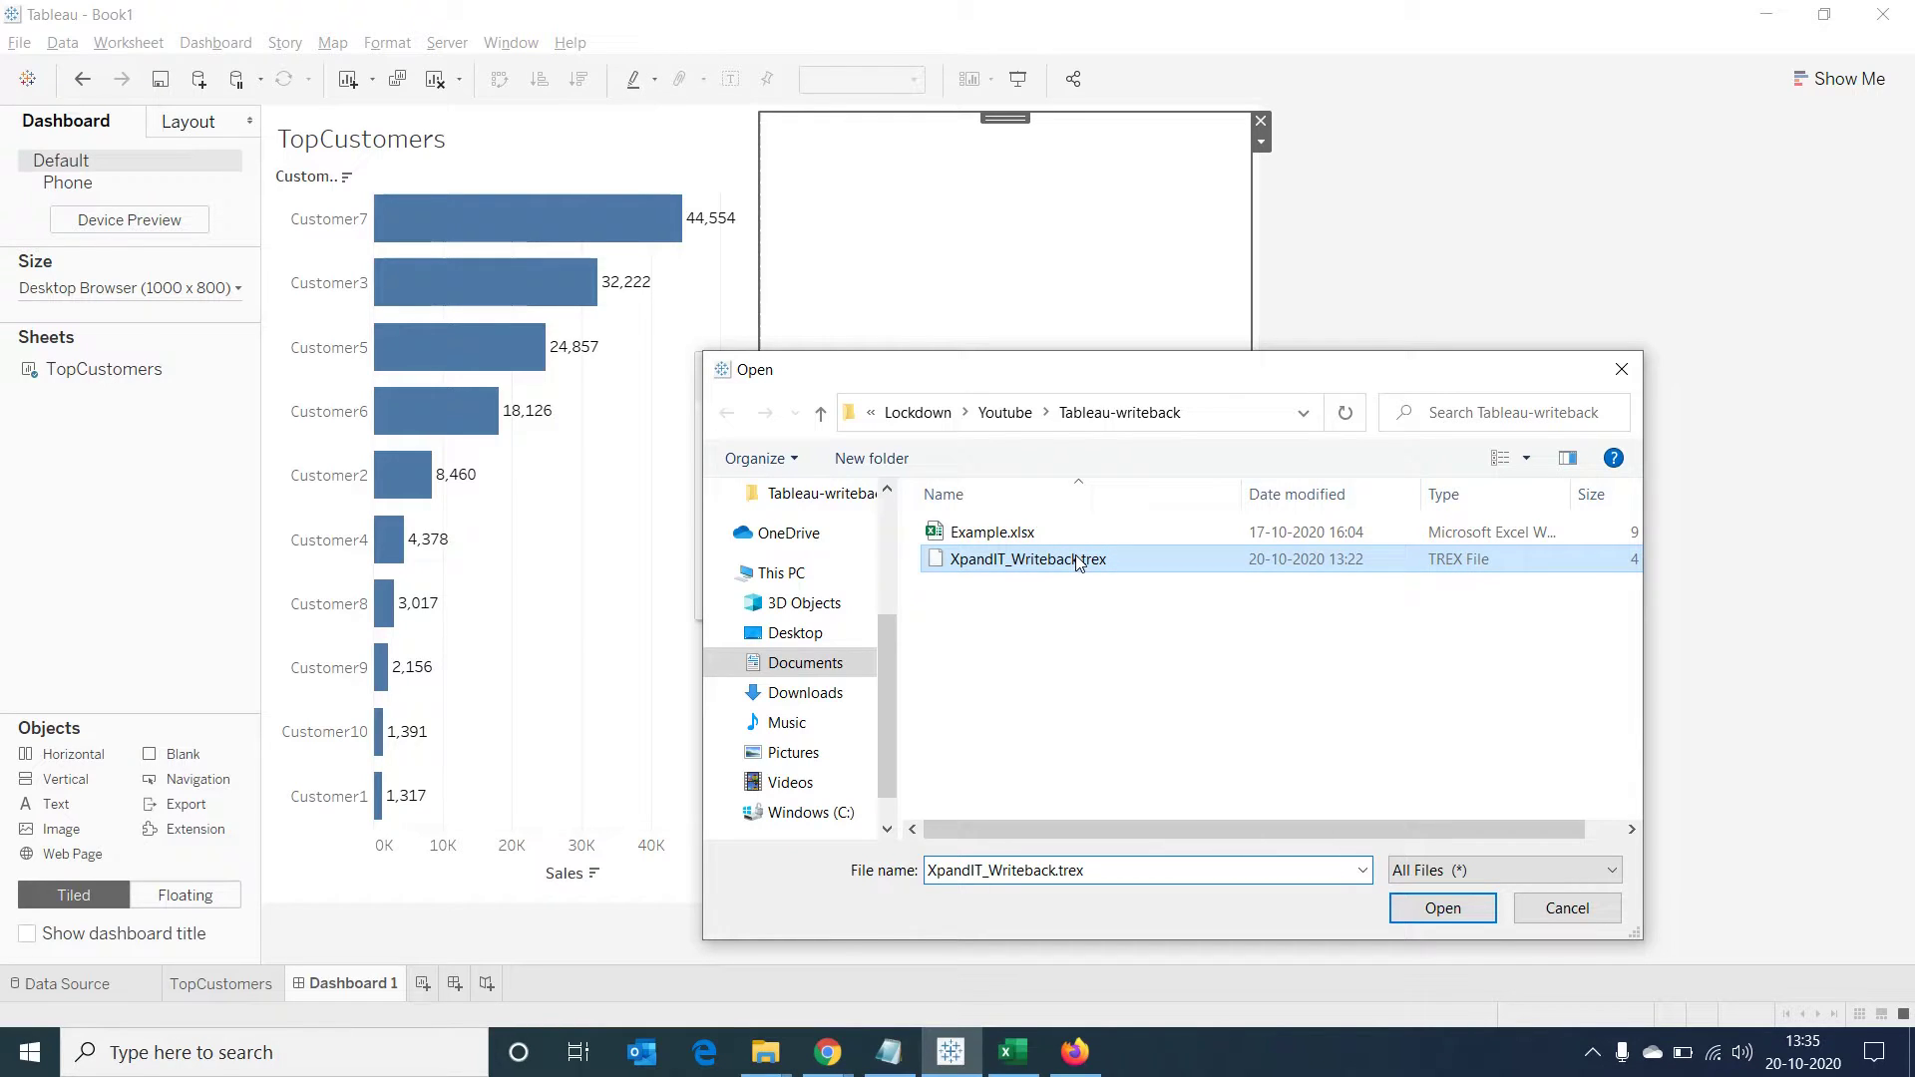
double_click(1078, 564)
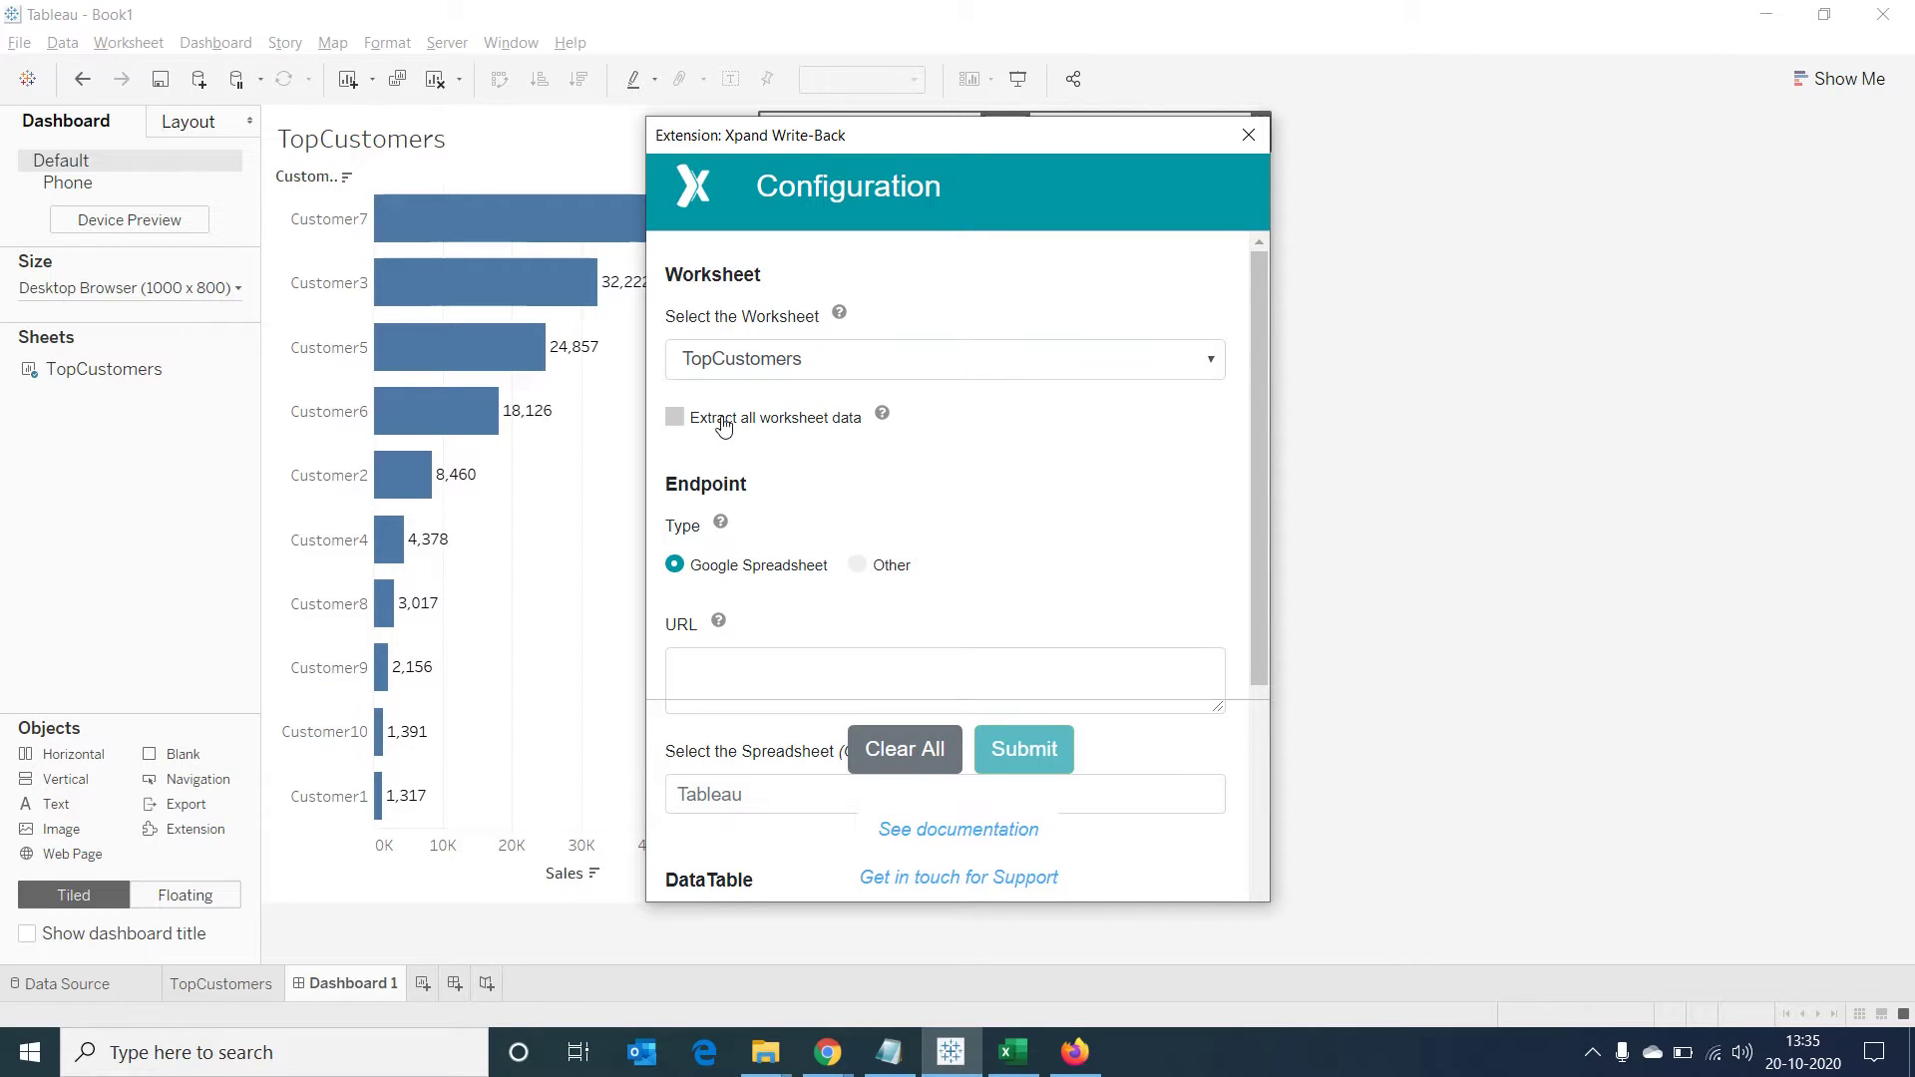
click(674, 416)
drag(1255, 429, 1265, 546)
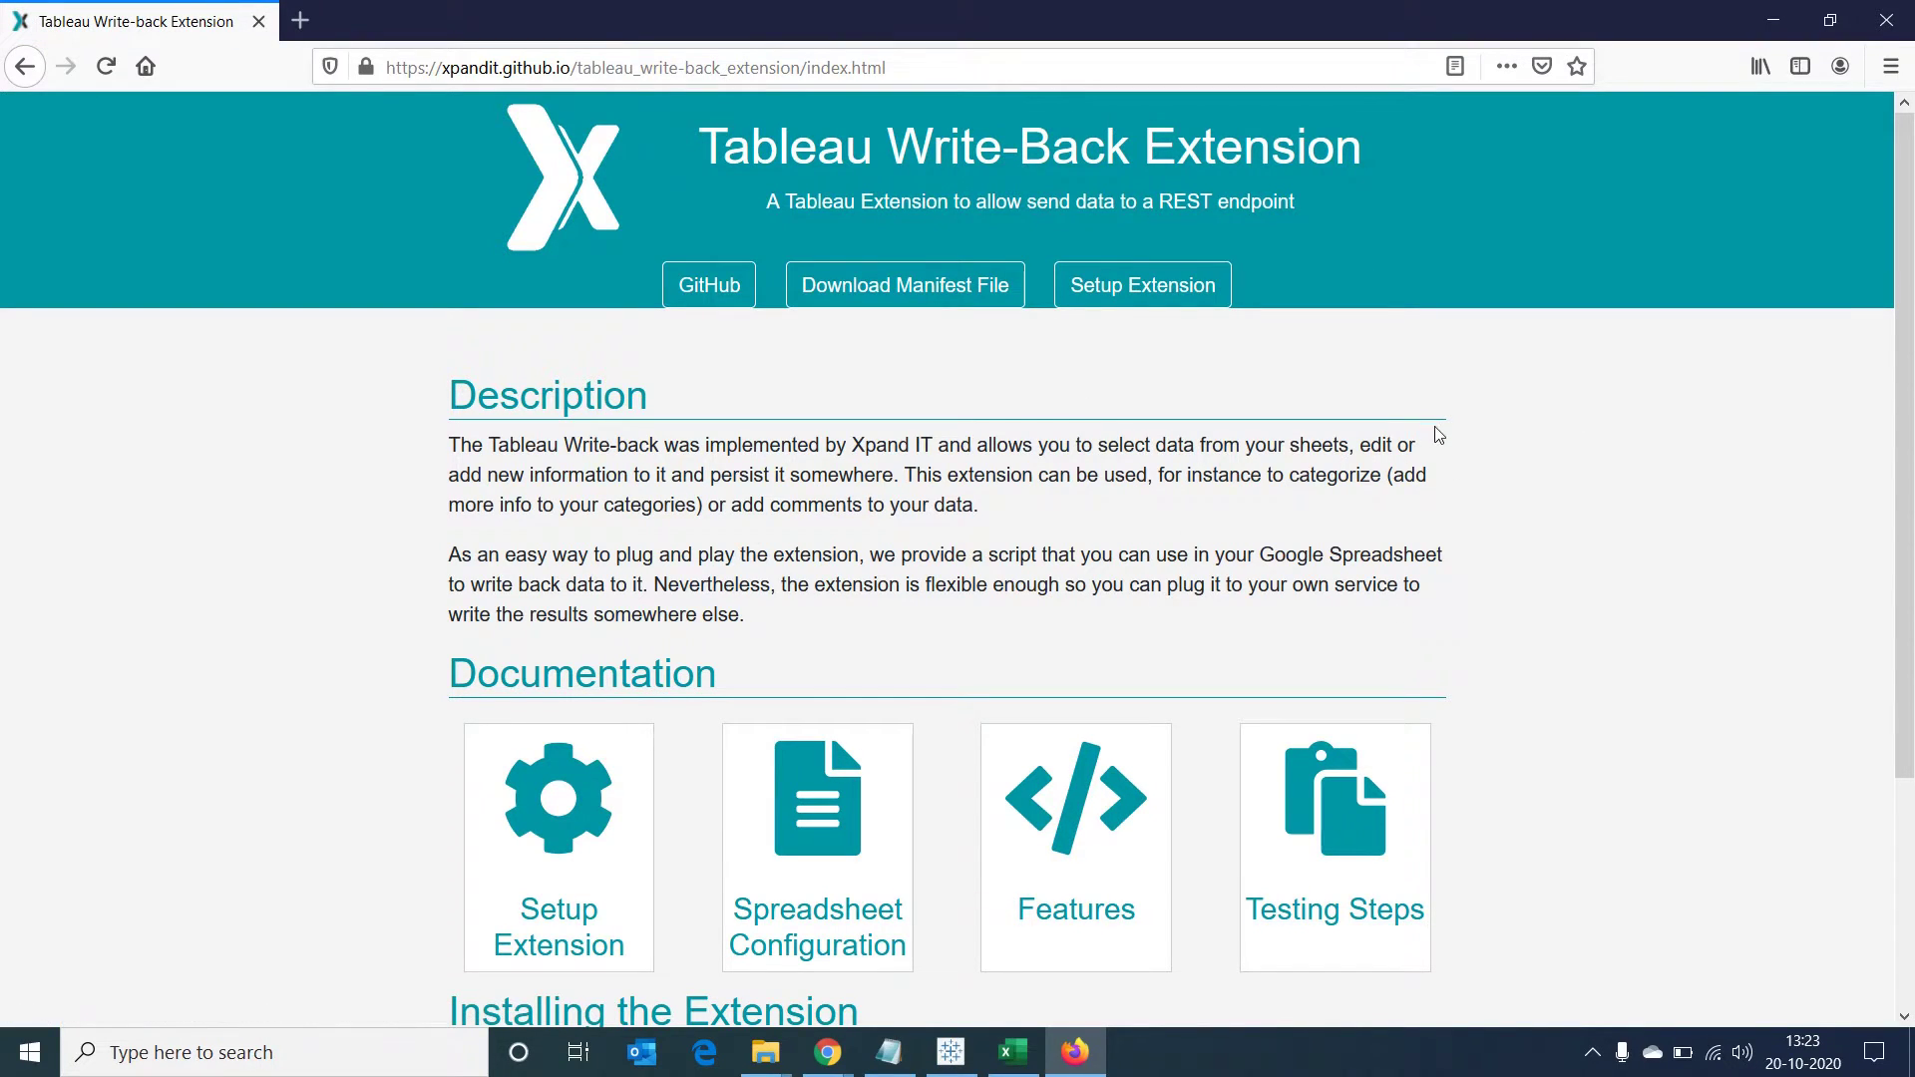
Open the documentation's Google Spreadsheet link in a new tab and switch to it
scroll(1537, 536, down, 3)
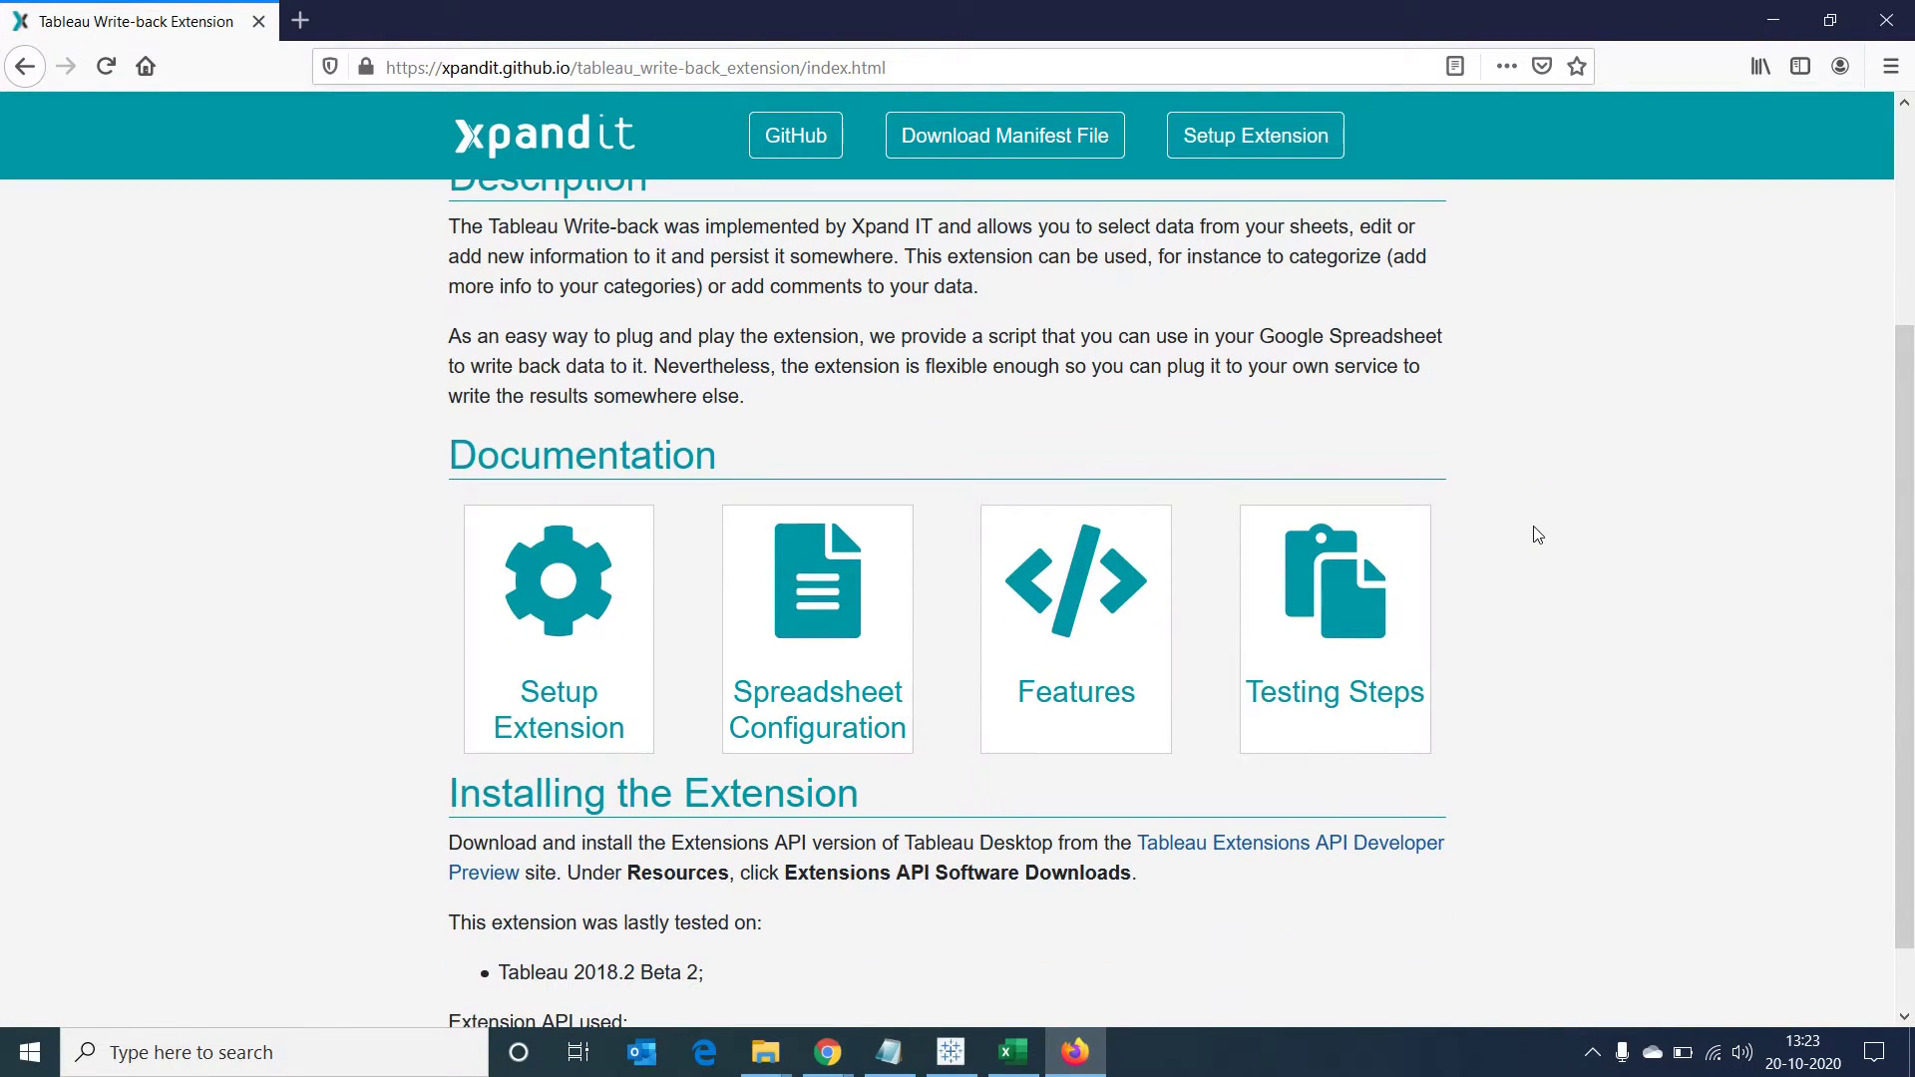
scroll(1532, 533, up, 3)
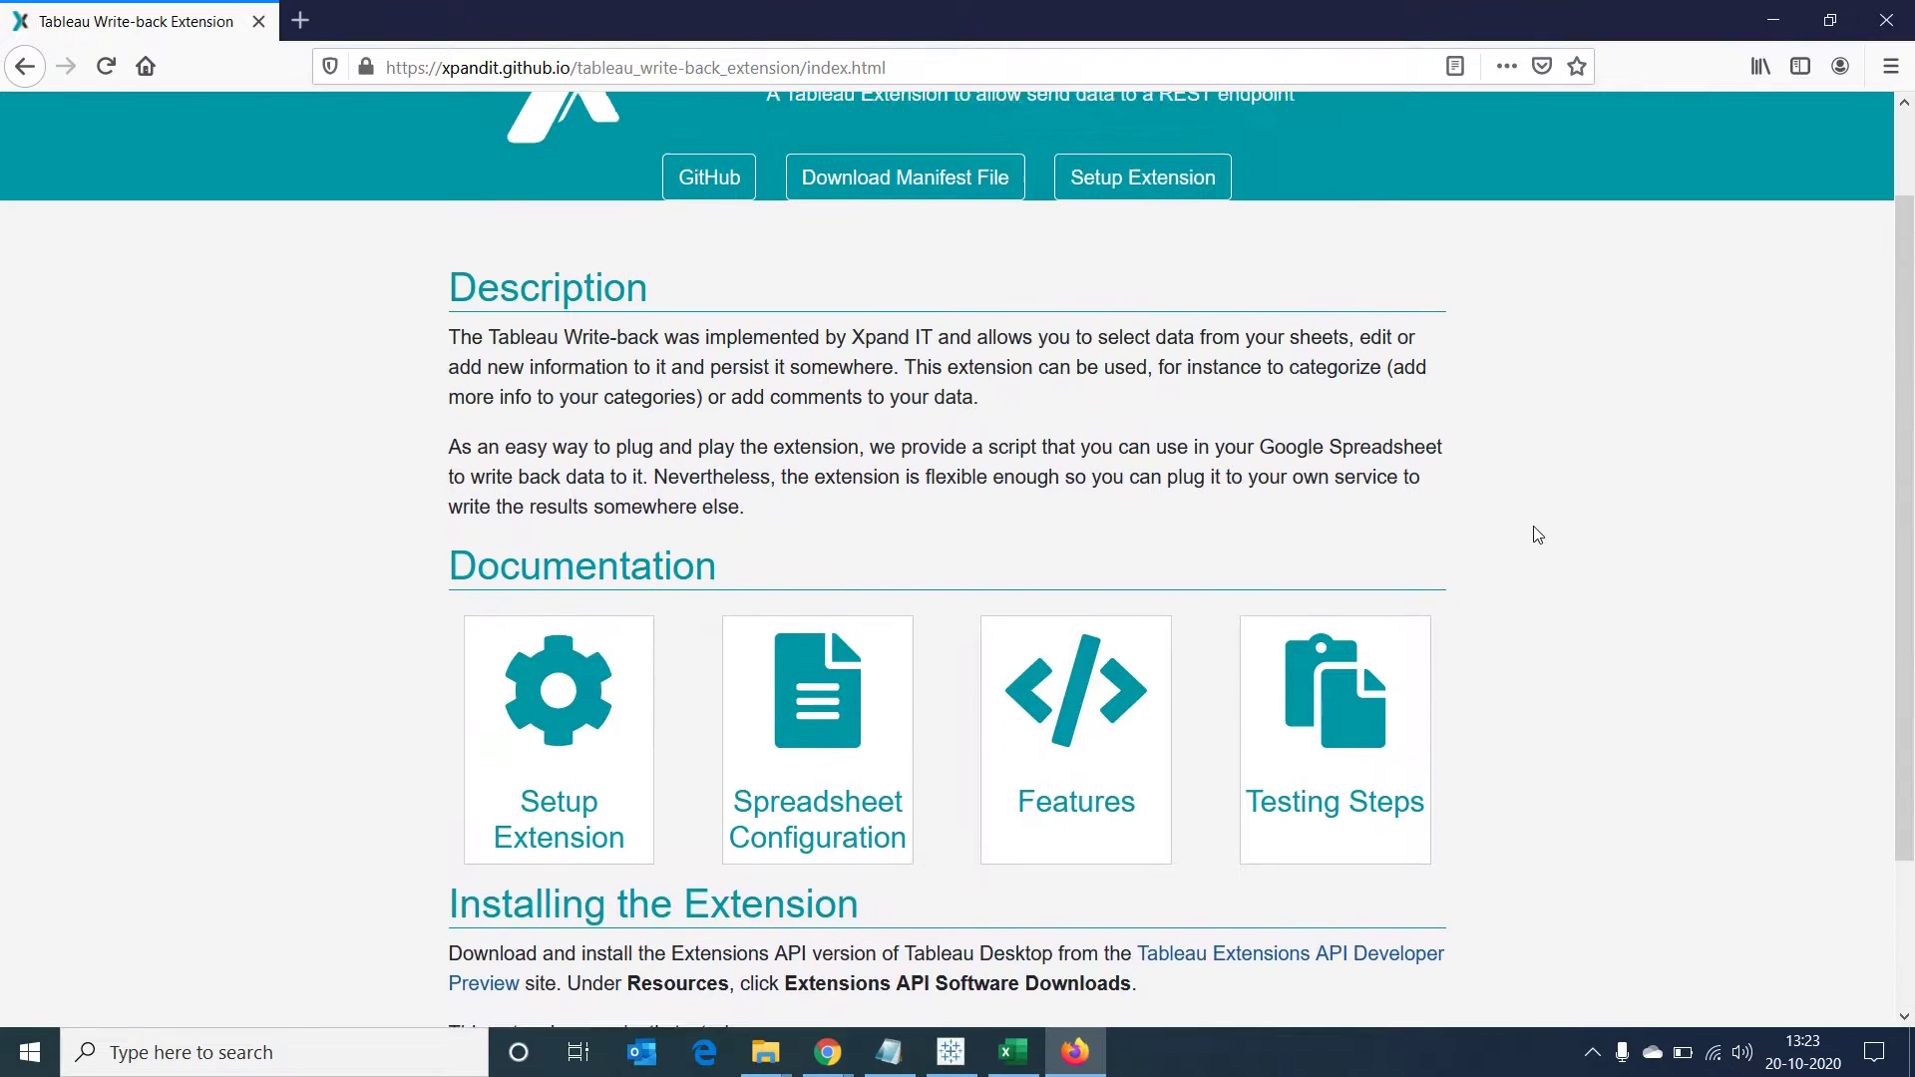
scroll(898, 569, down, 1)
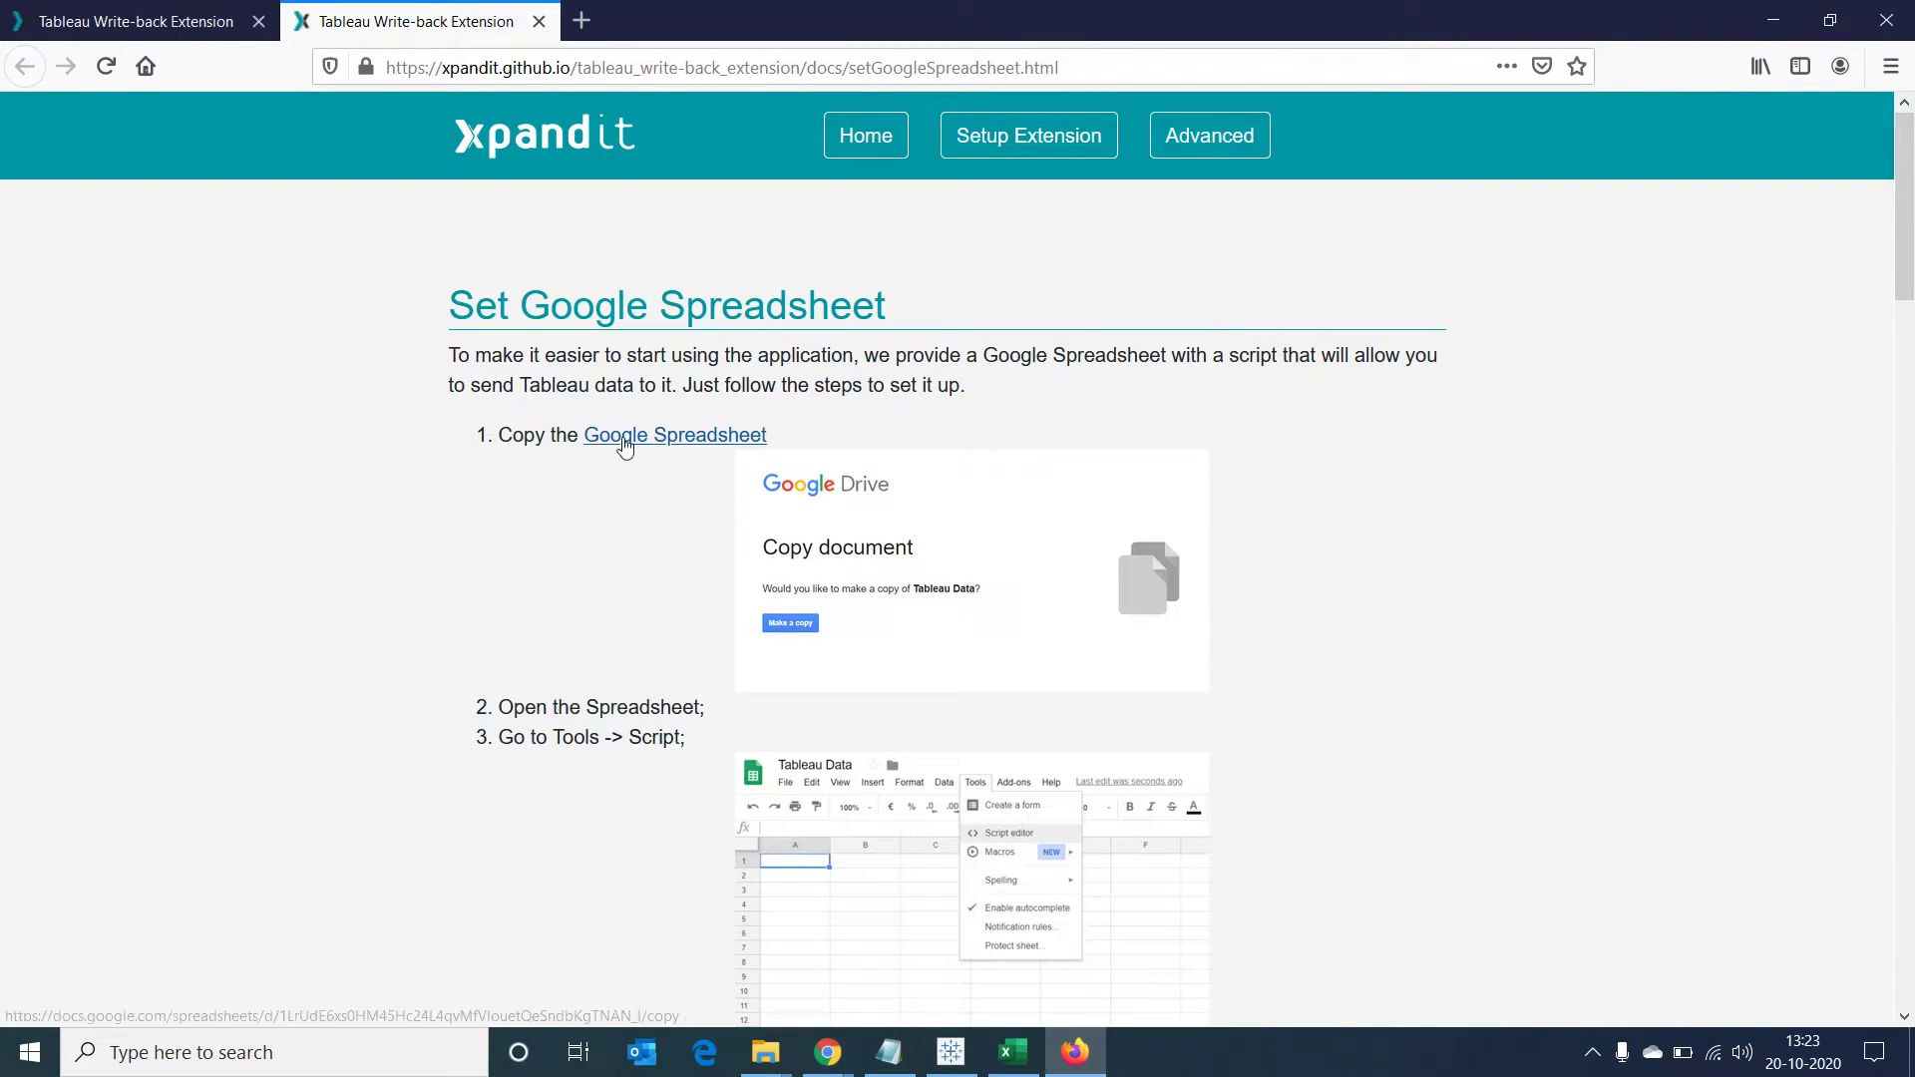
right_click(622, 438)
click(656, 454)
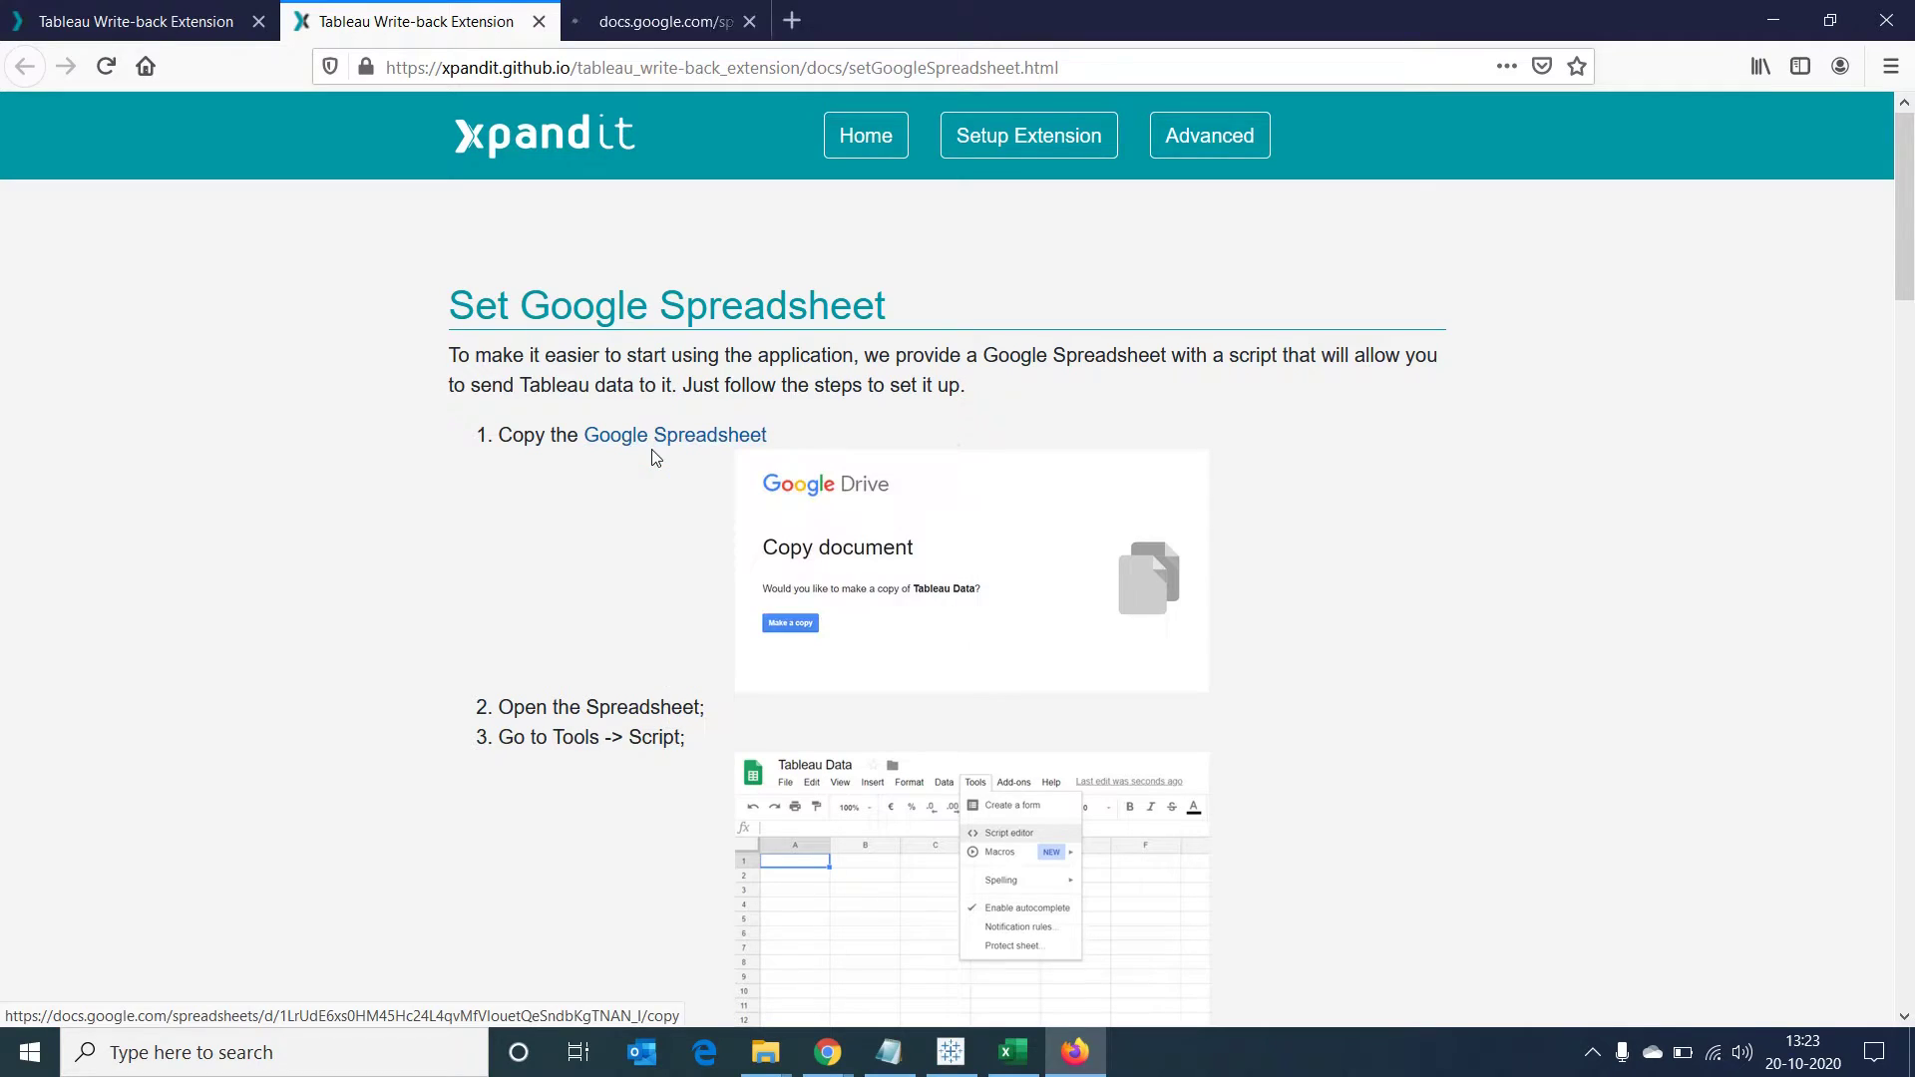
click(666, 36)
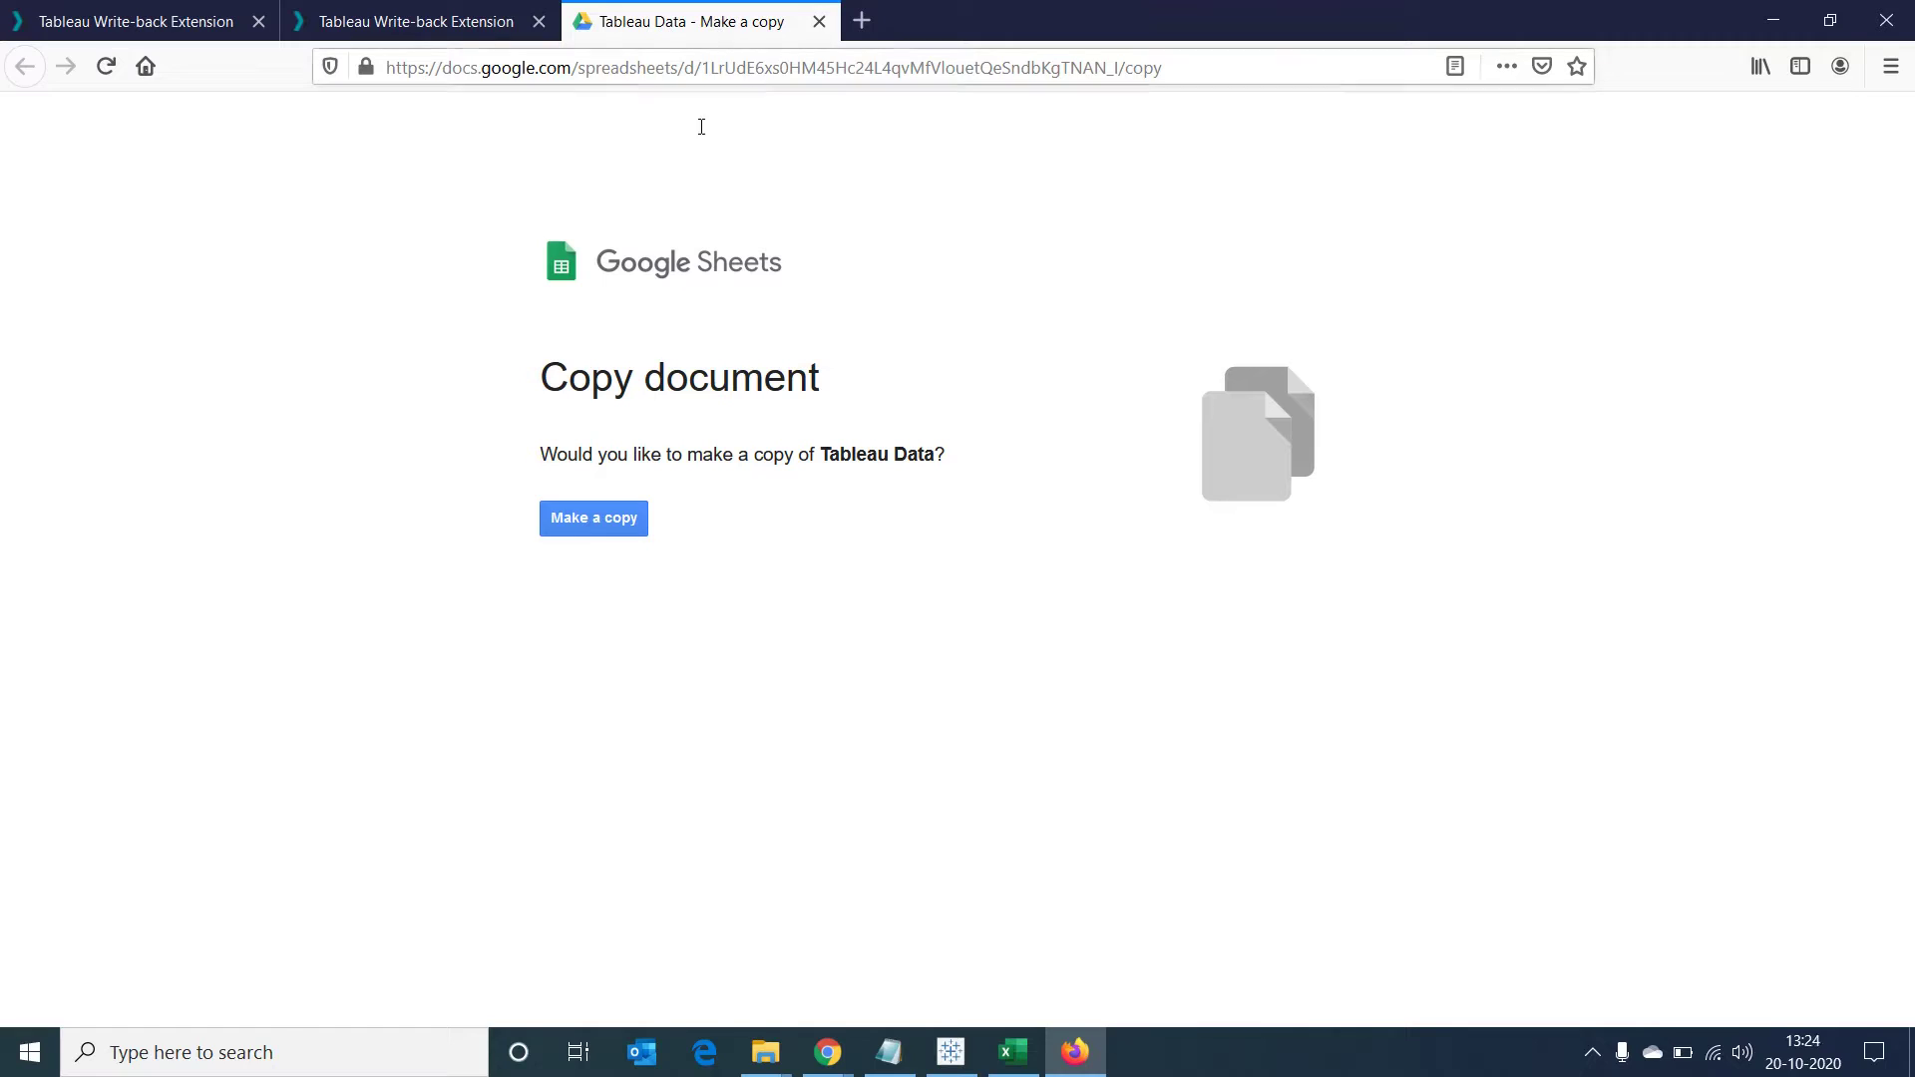
Make a copy of the Tableau Data spreadsheet
click(598, 516)
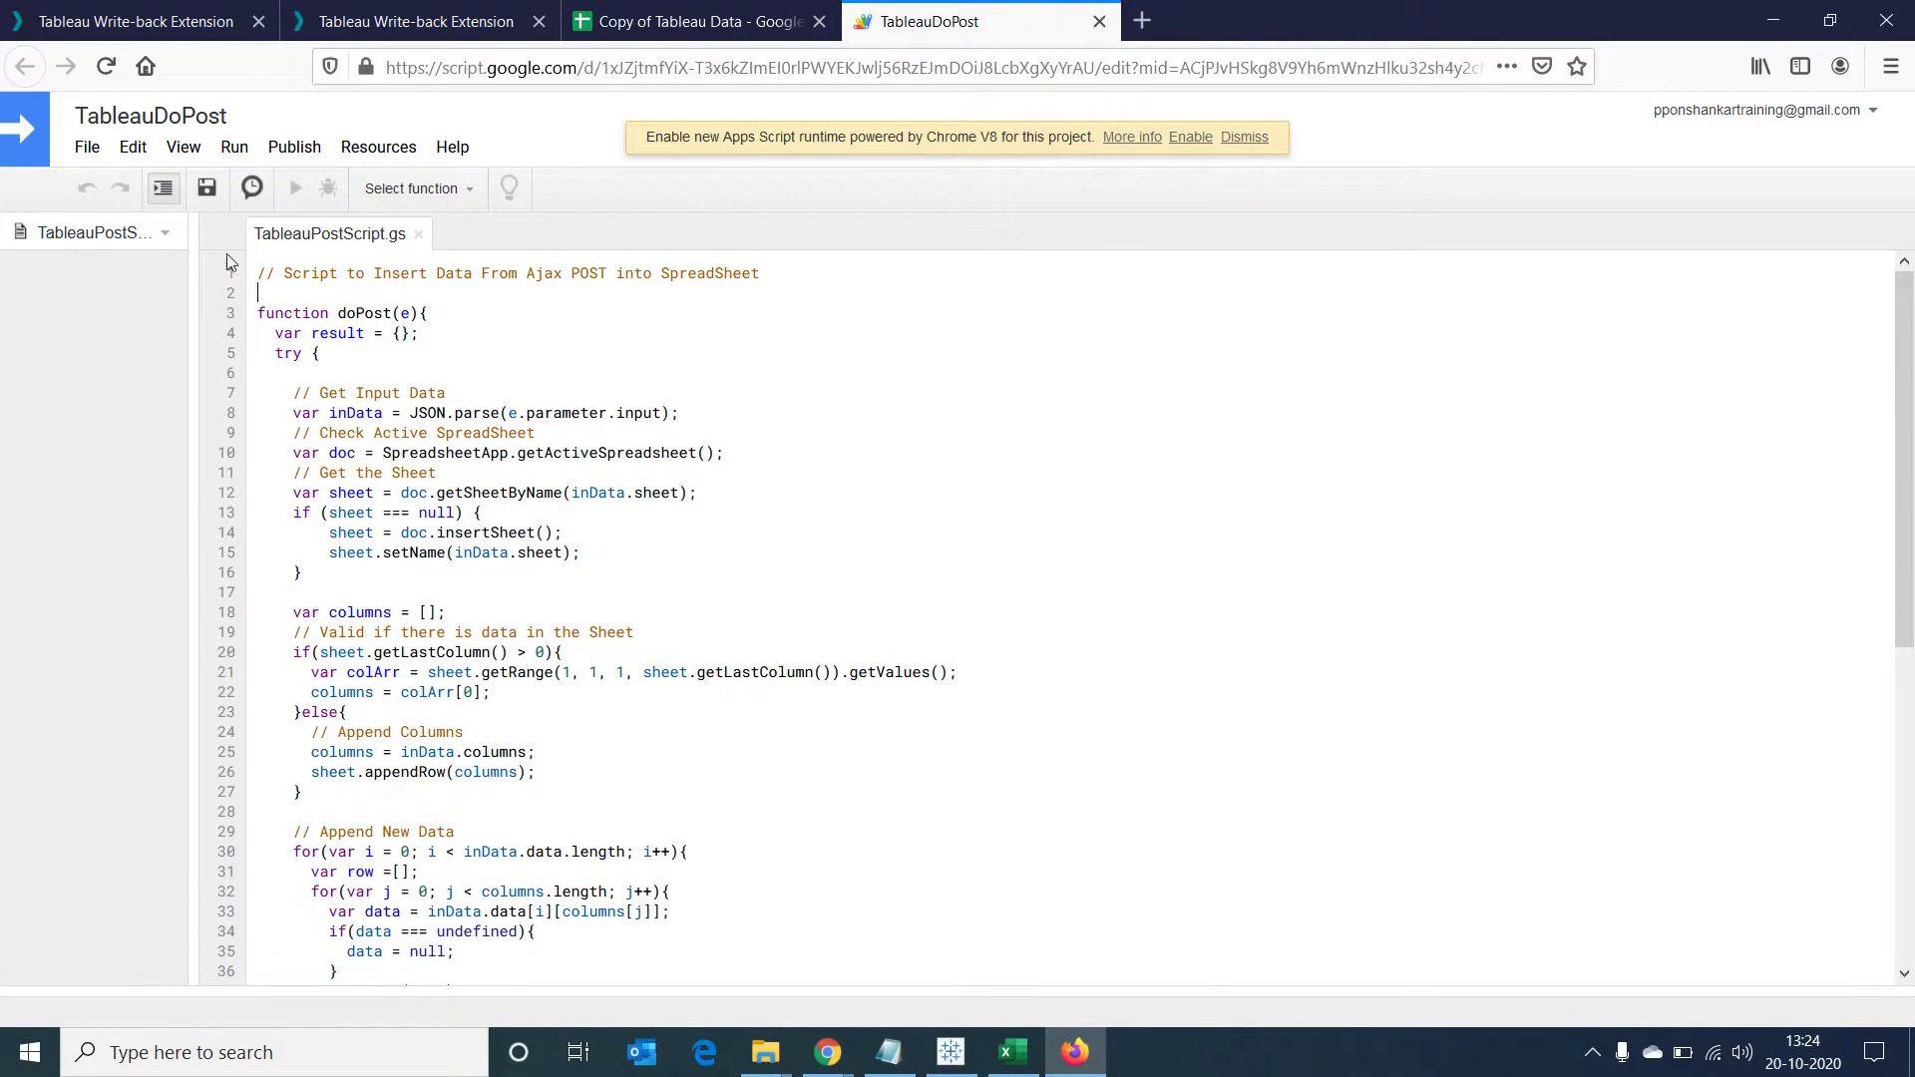
Start Publish > Deploy as web app and set access to 'Anyone, even anonymous'
click(299, 155)
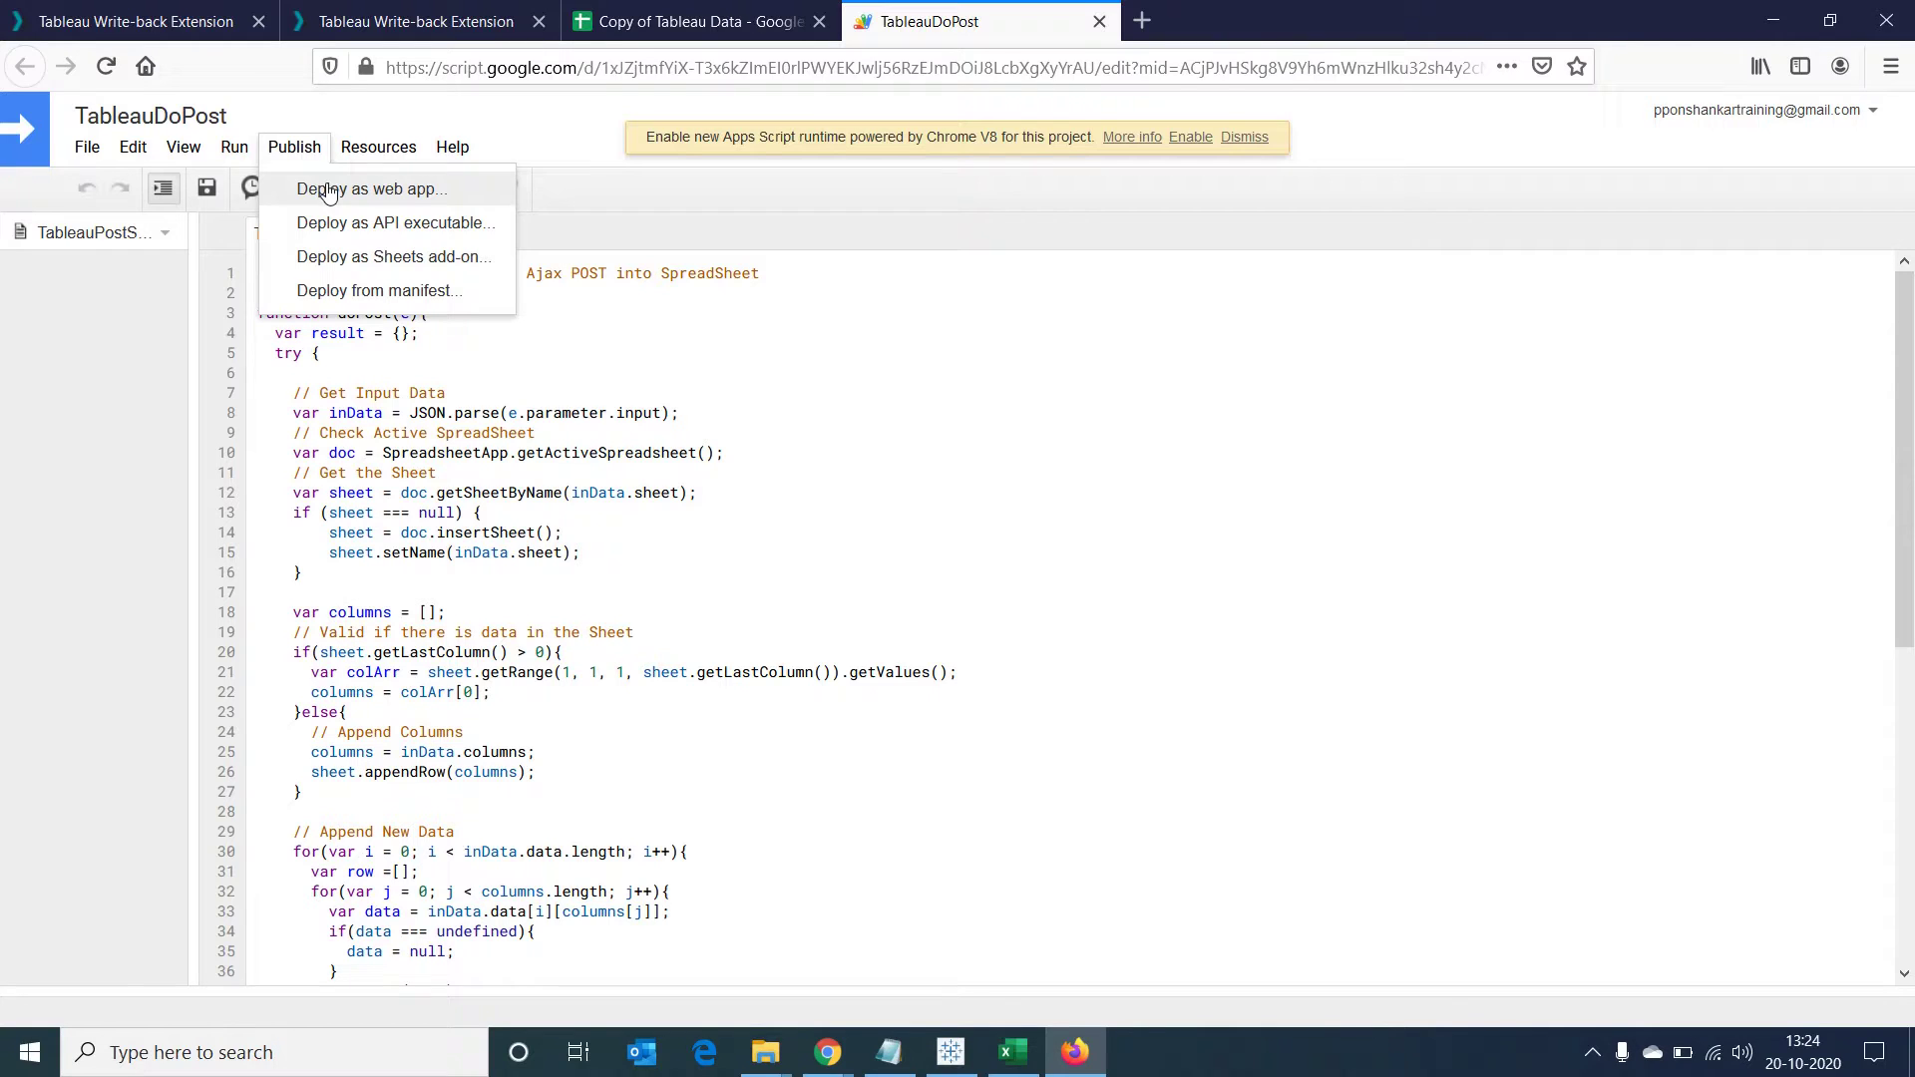
click(329, 190)
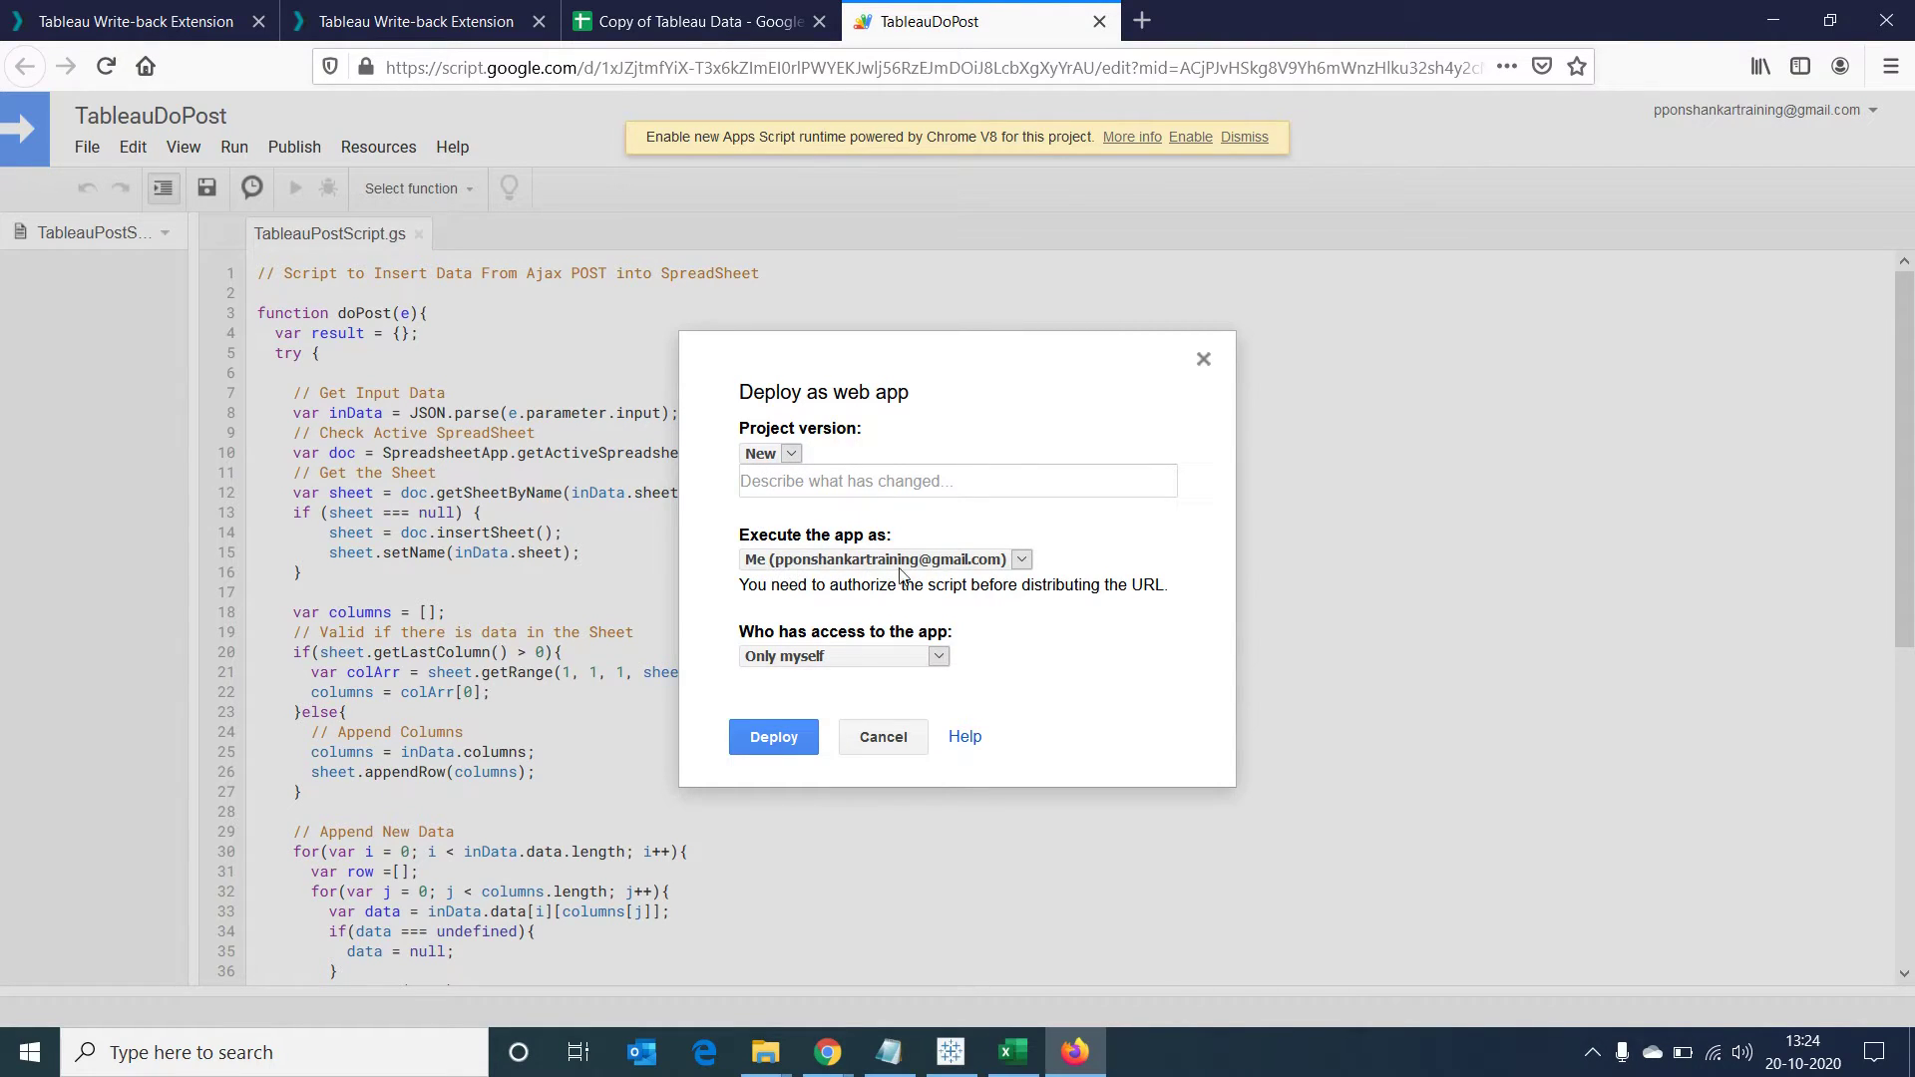
click(938, 656)
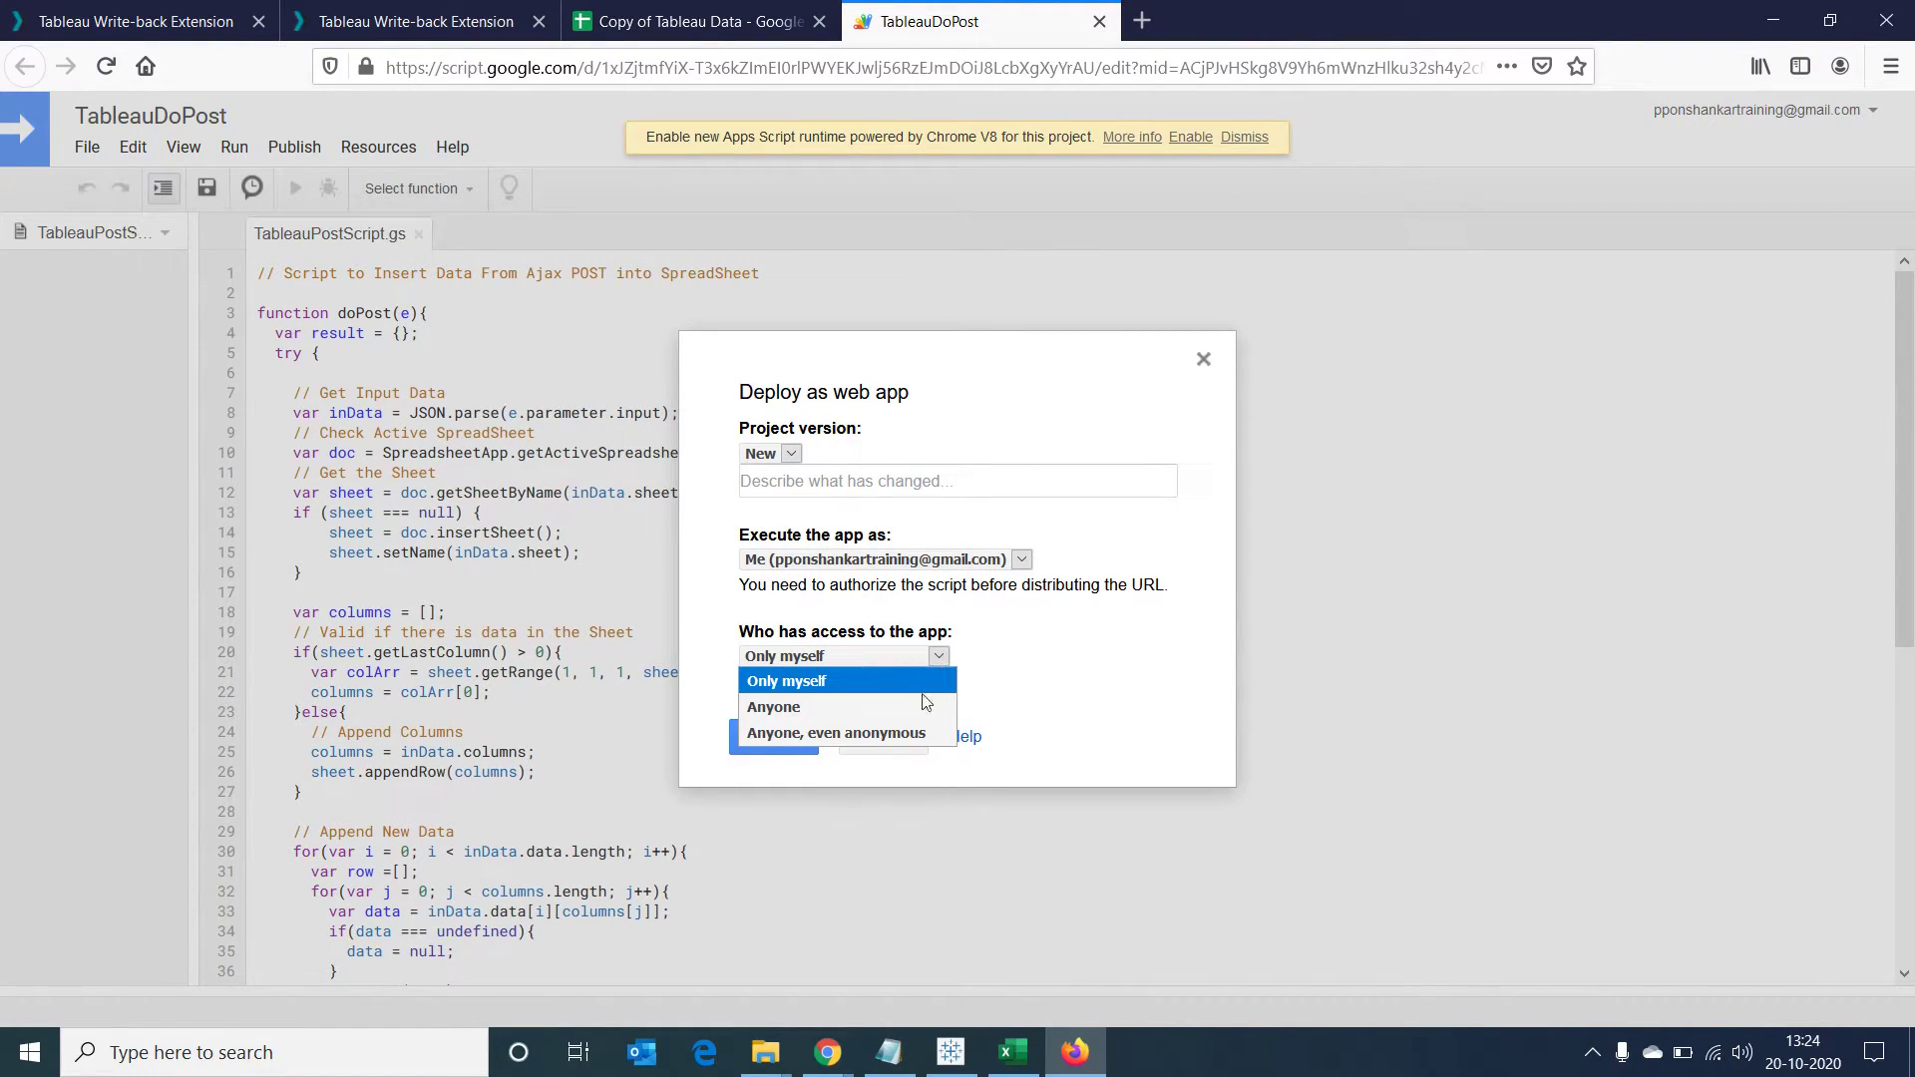
click(836, 733)
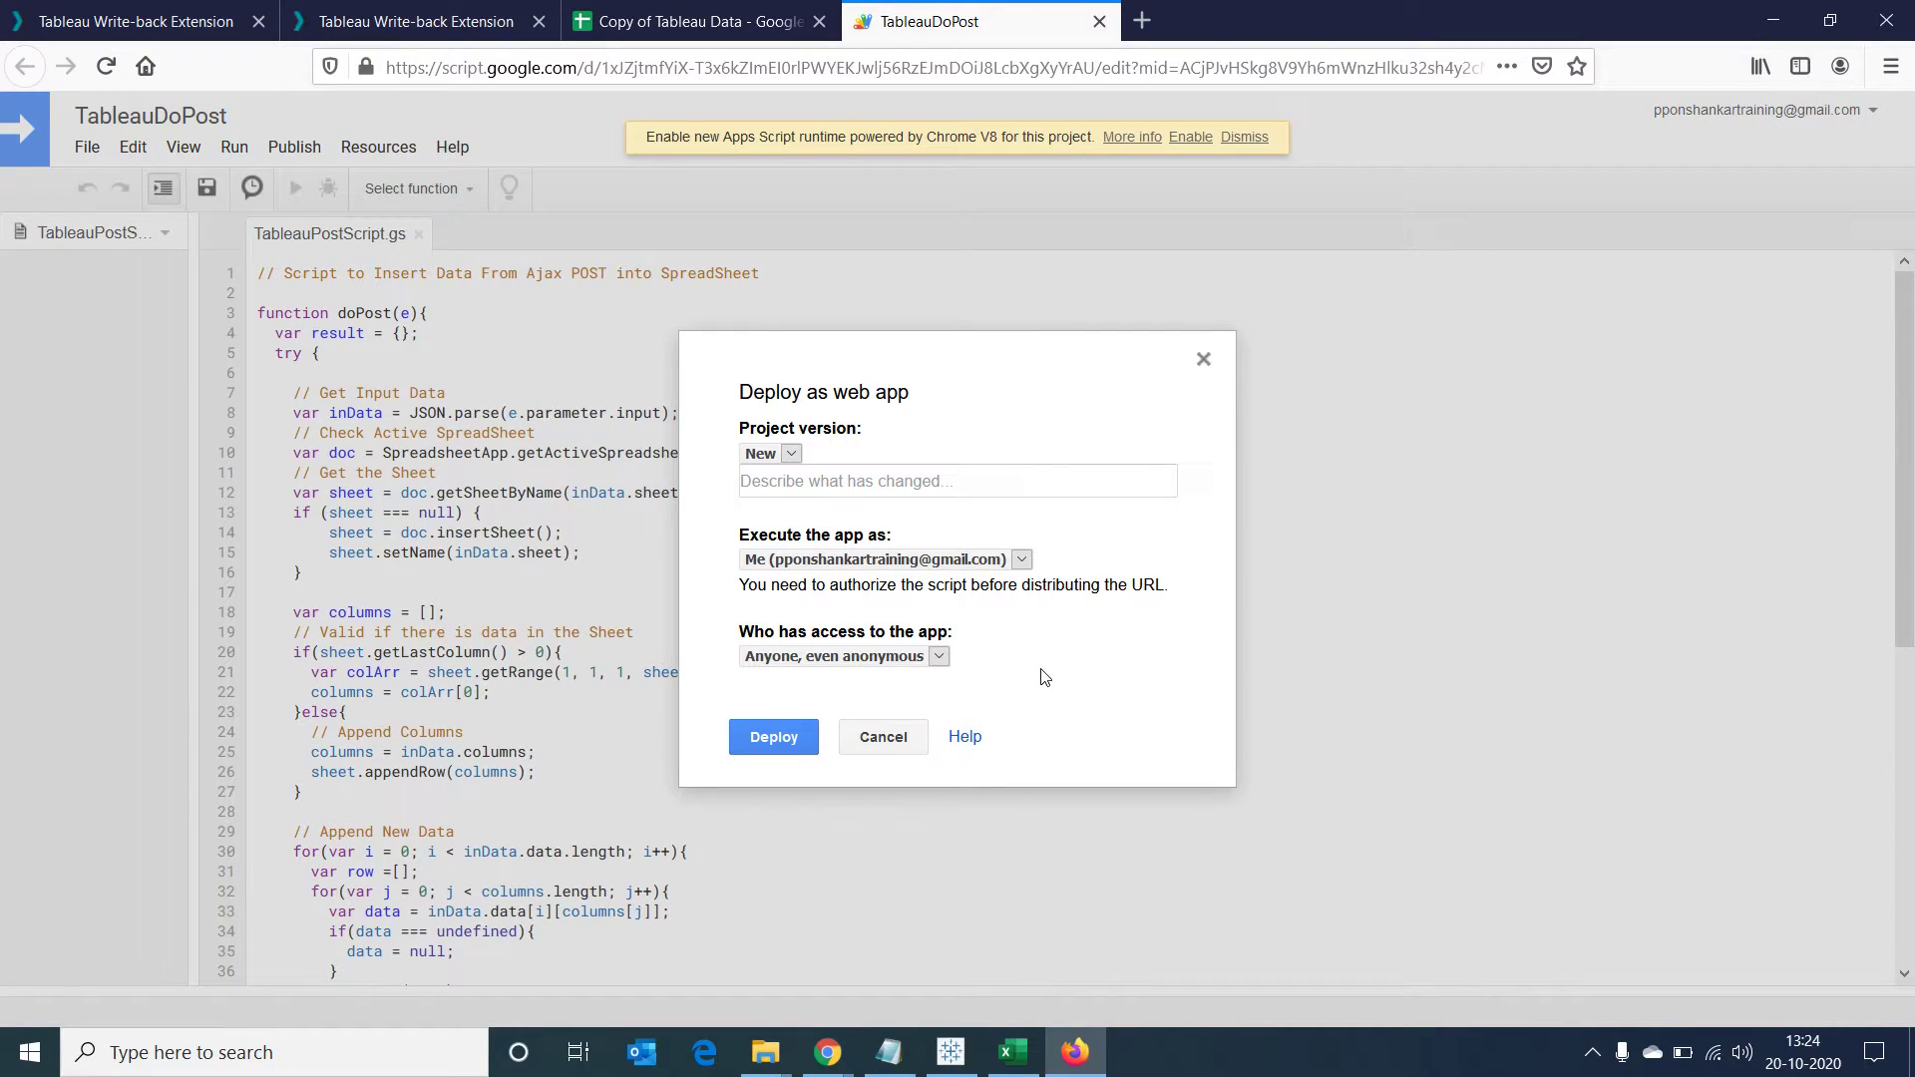
Deploy TableauDoPost, choose the Google account, proceed past the unsafe-app warning, and allow spreadsheet access
click(767, 738)
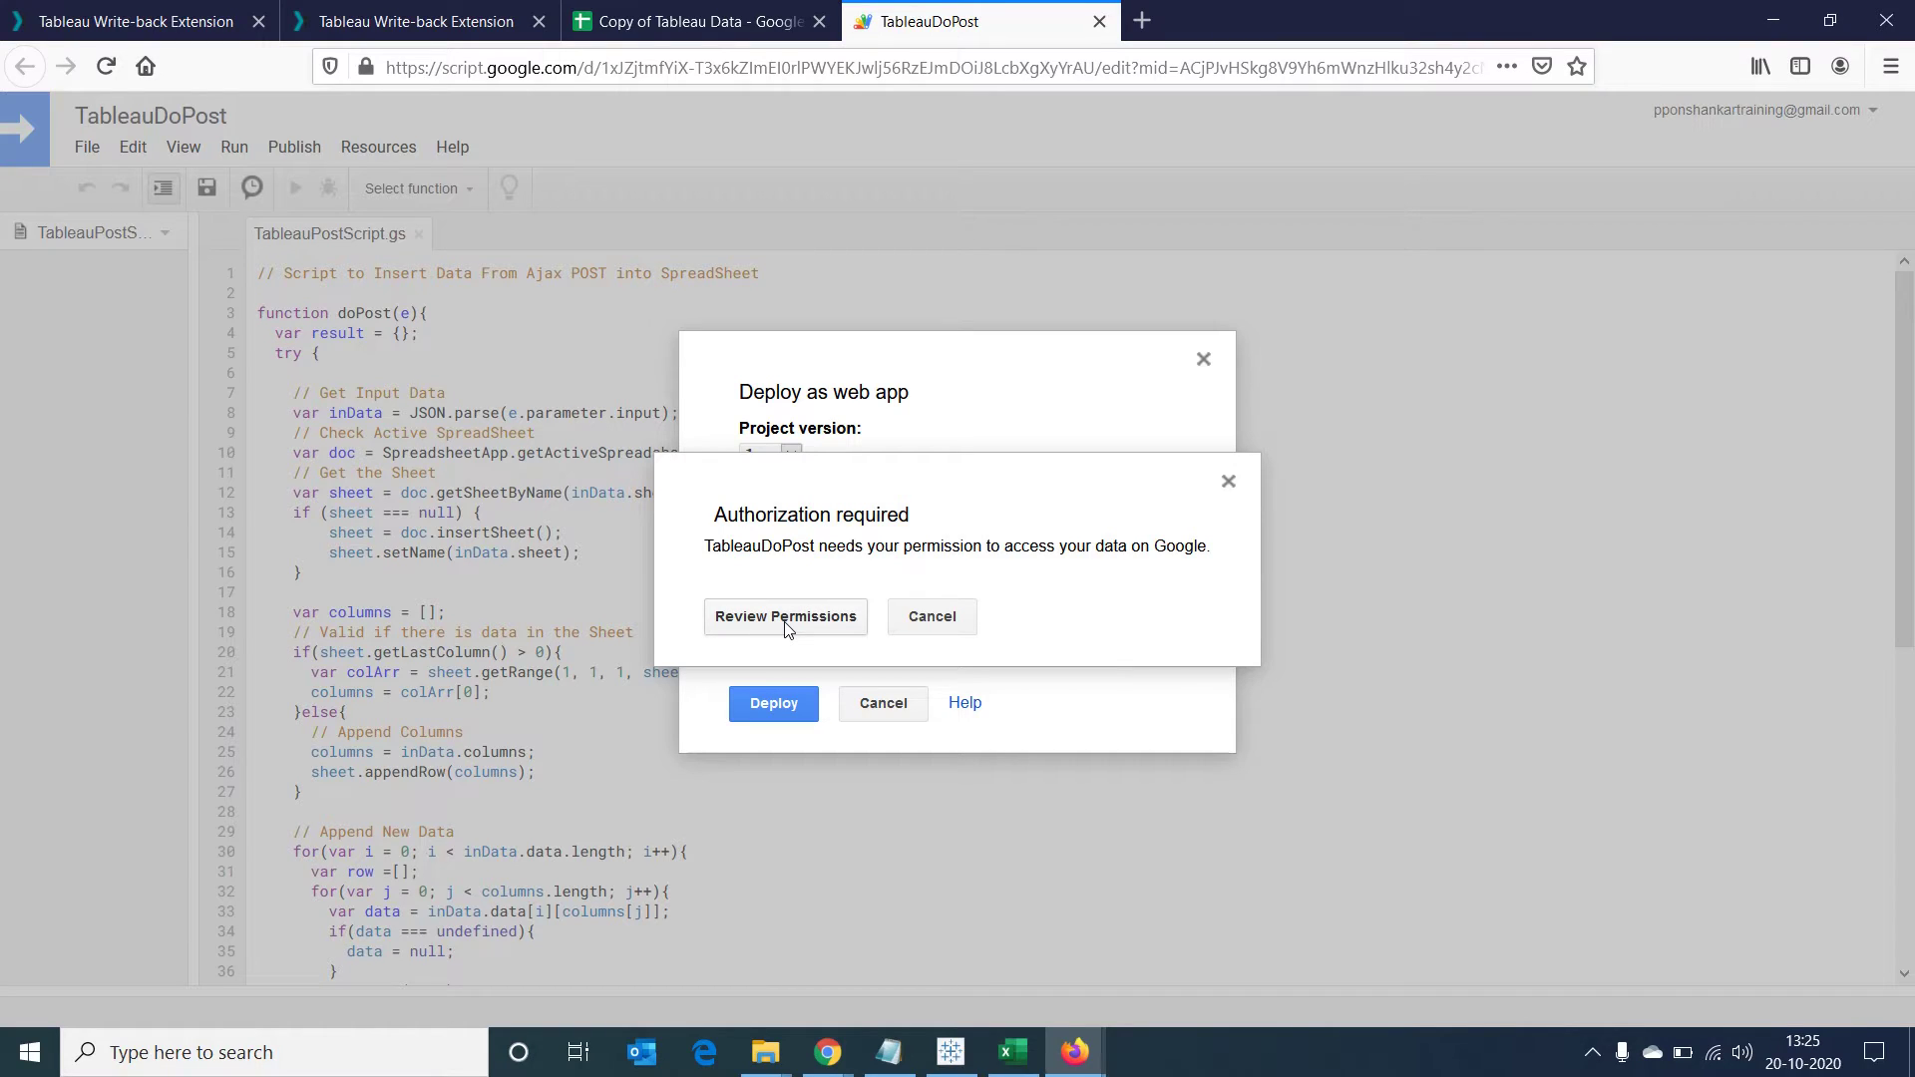
click(786, 621)
click(796, 602)
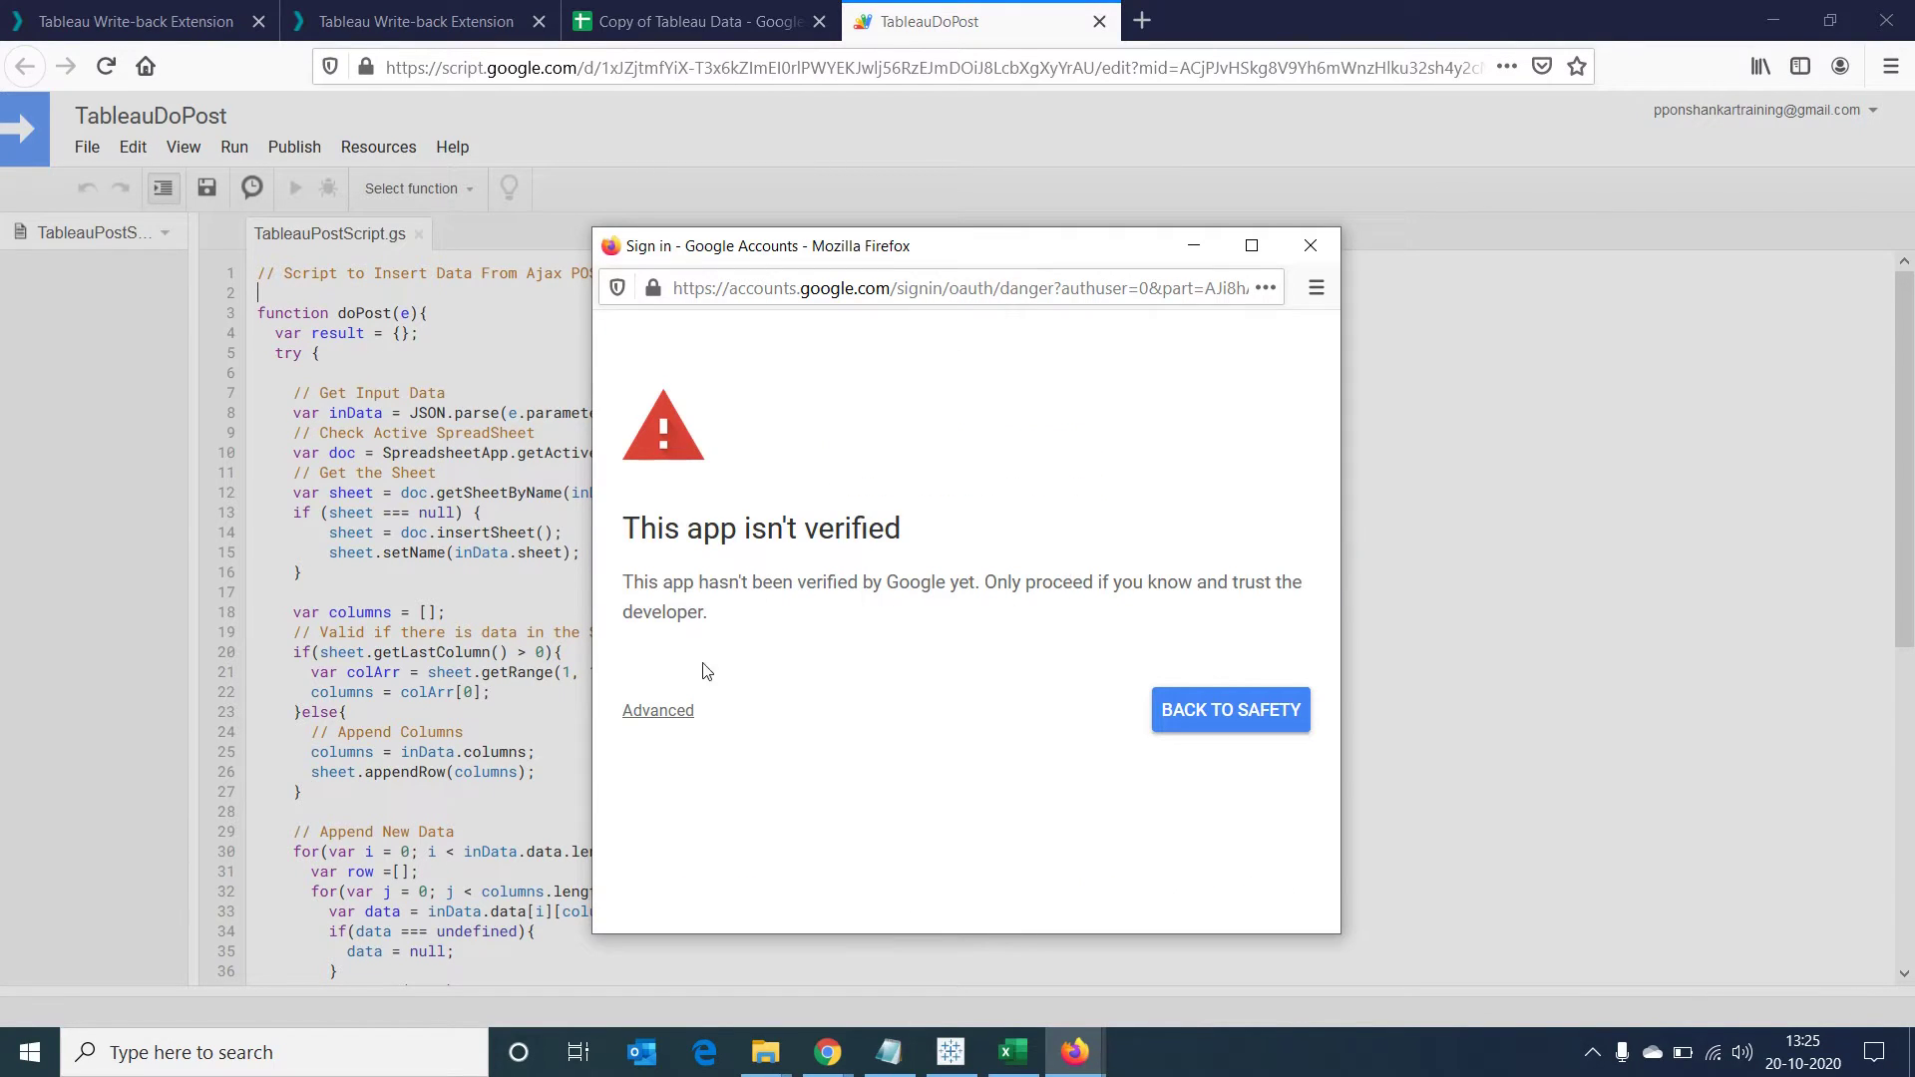
click(656, 711)
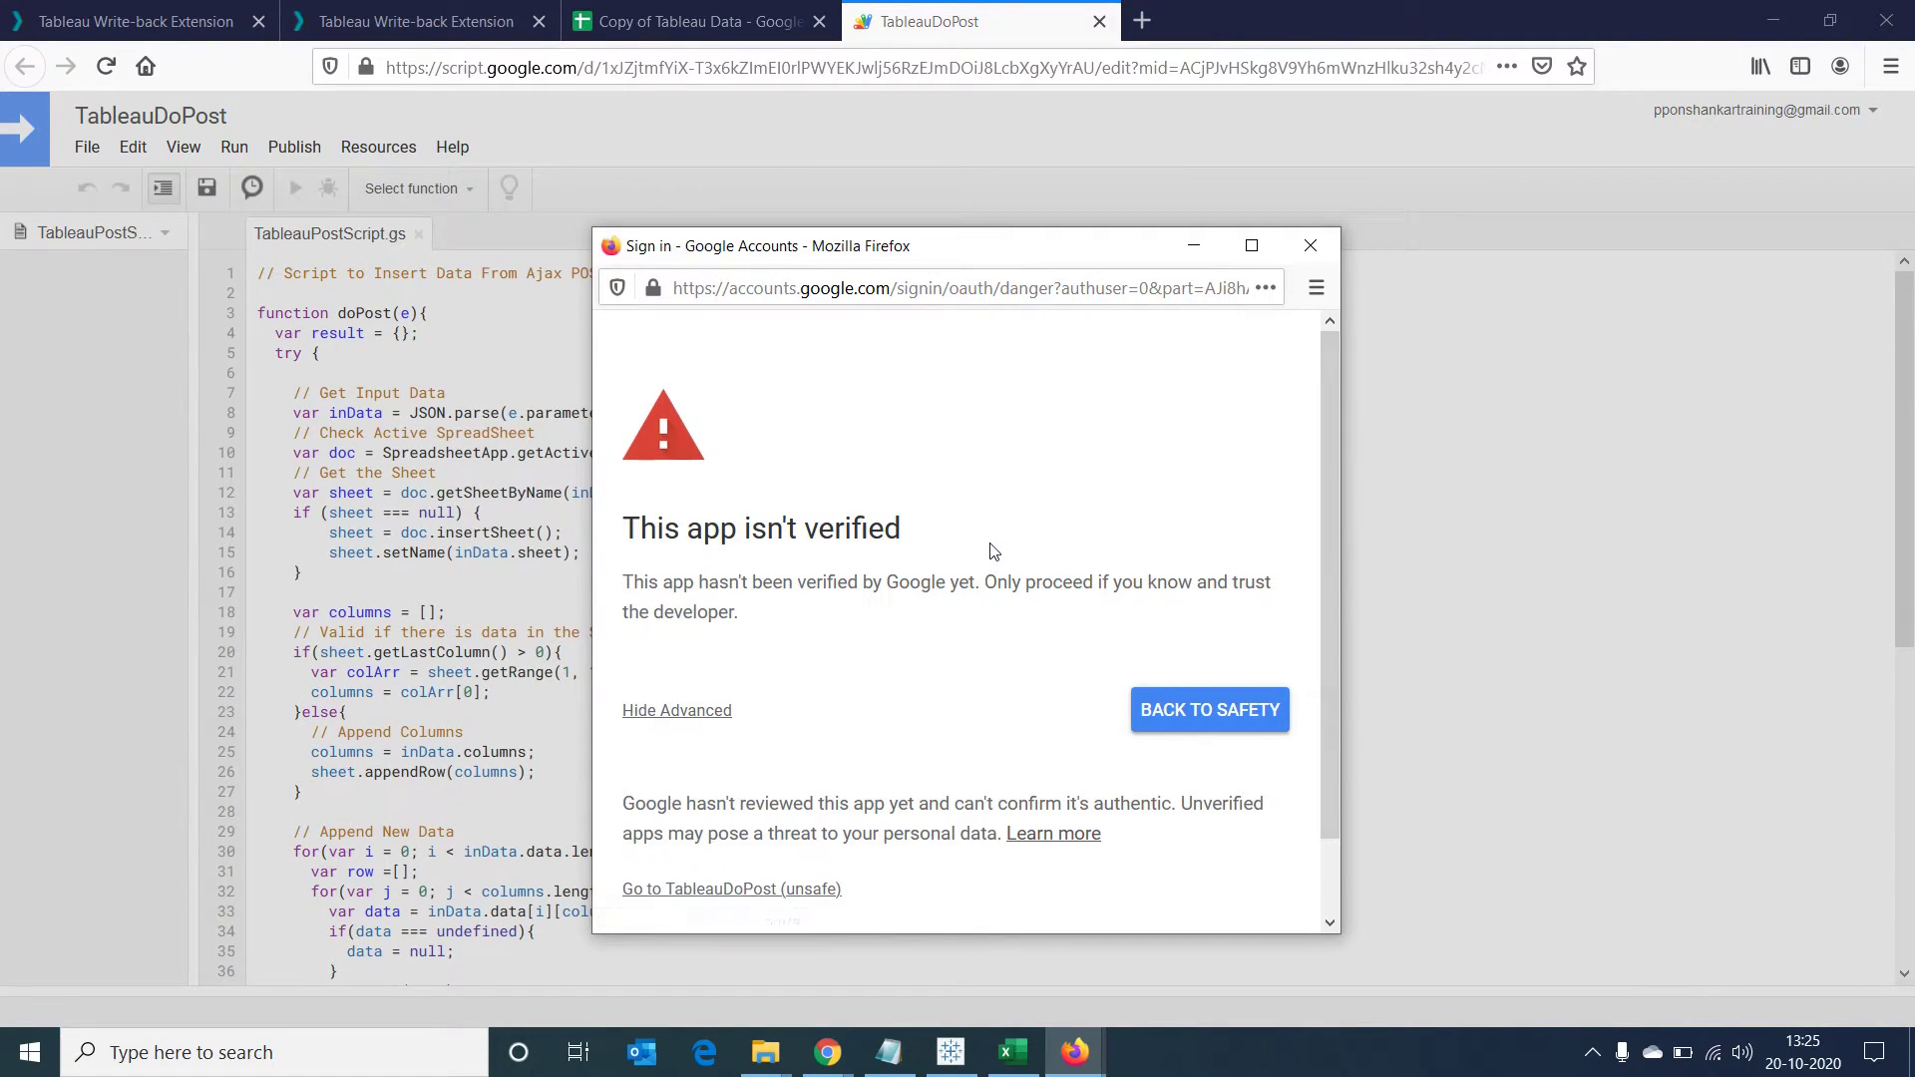
scroll(994, 552, down, 1)
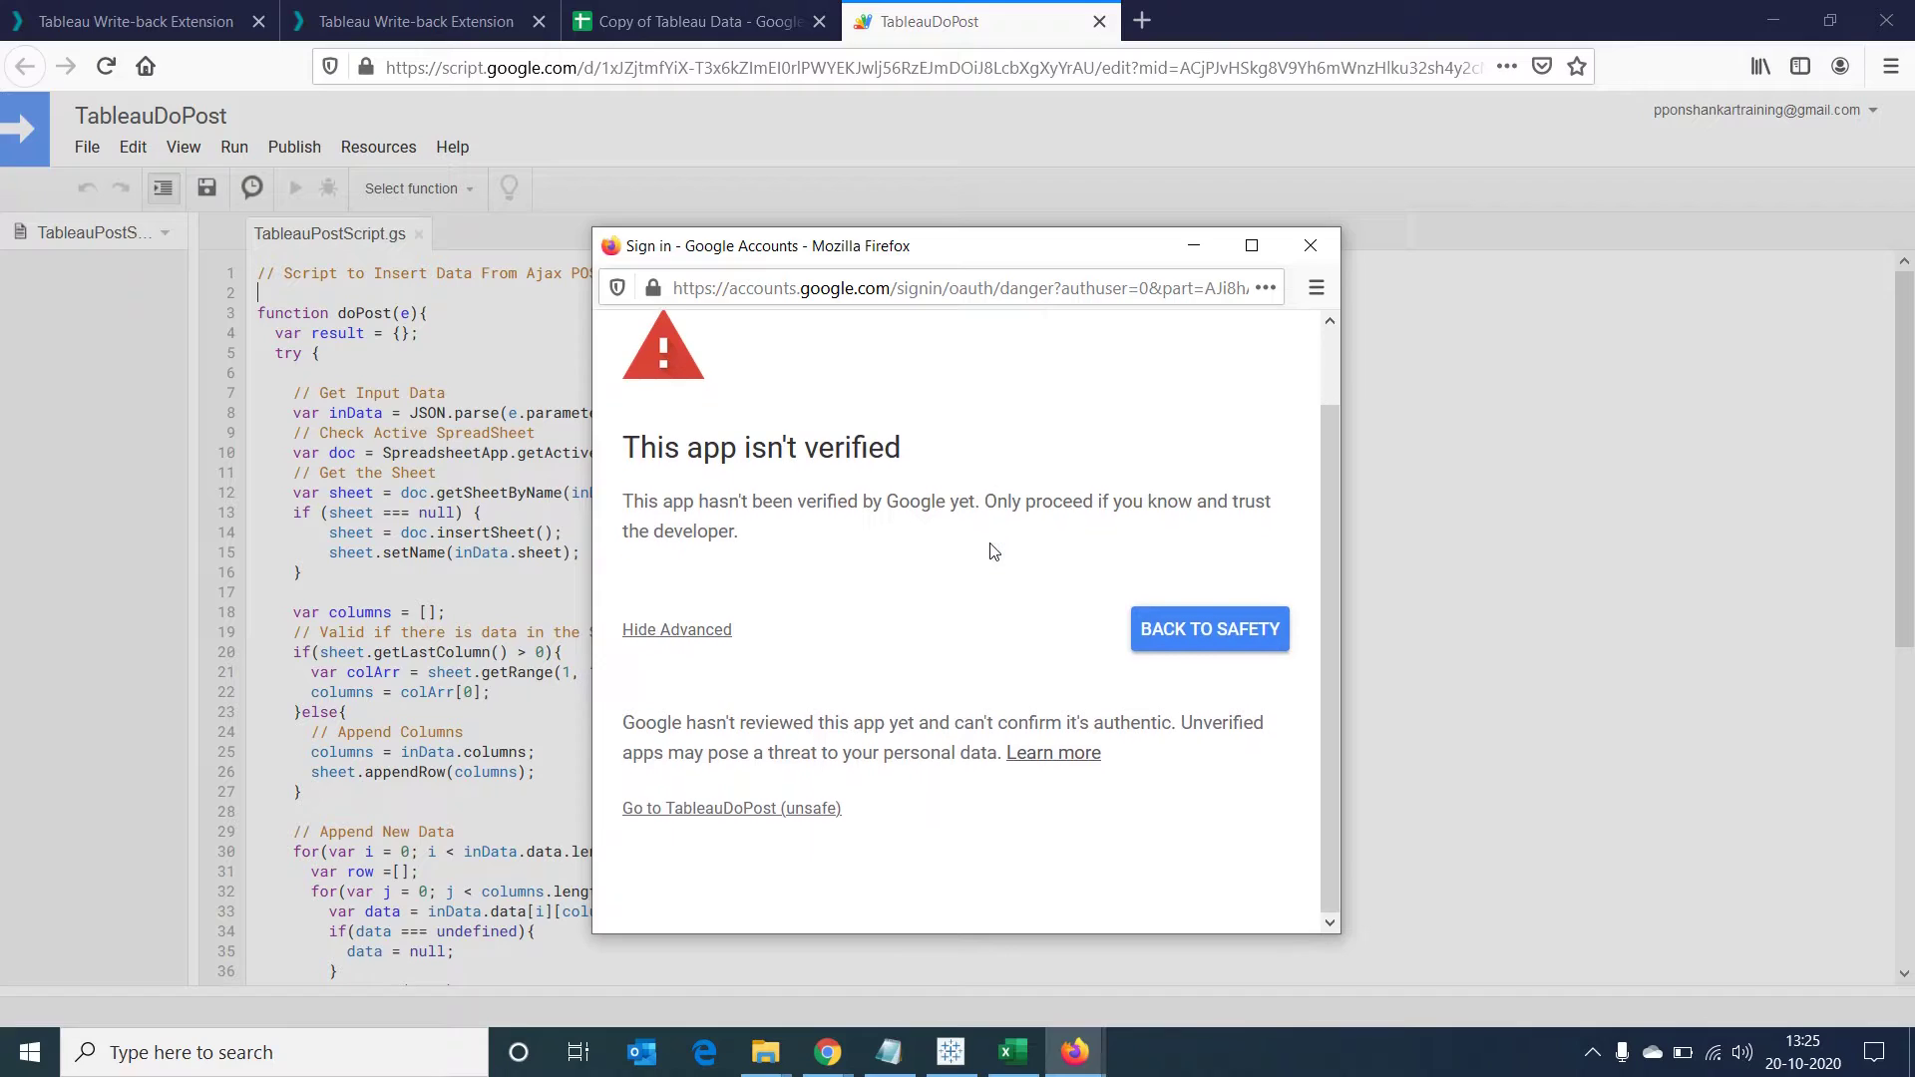
click(707, 810)
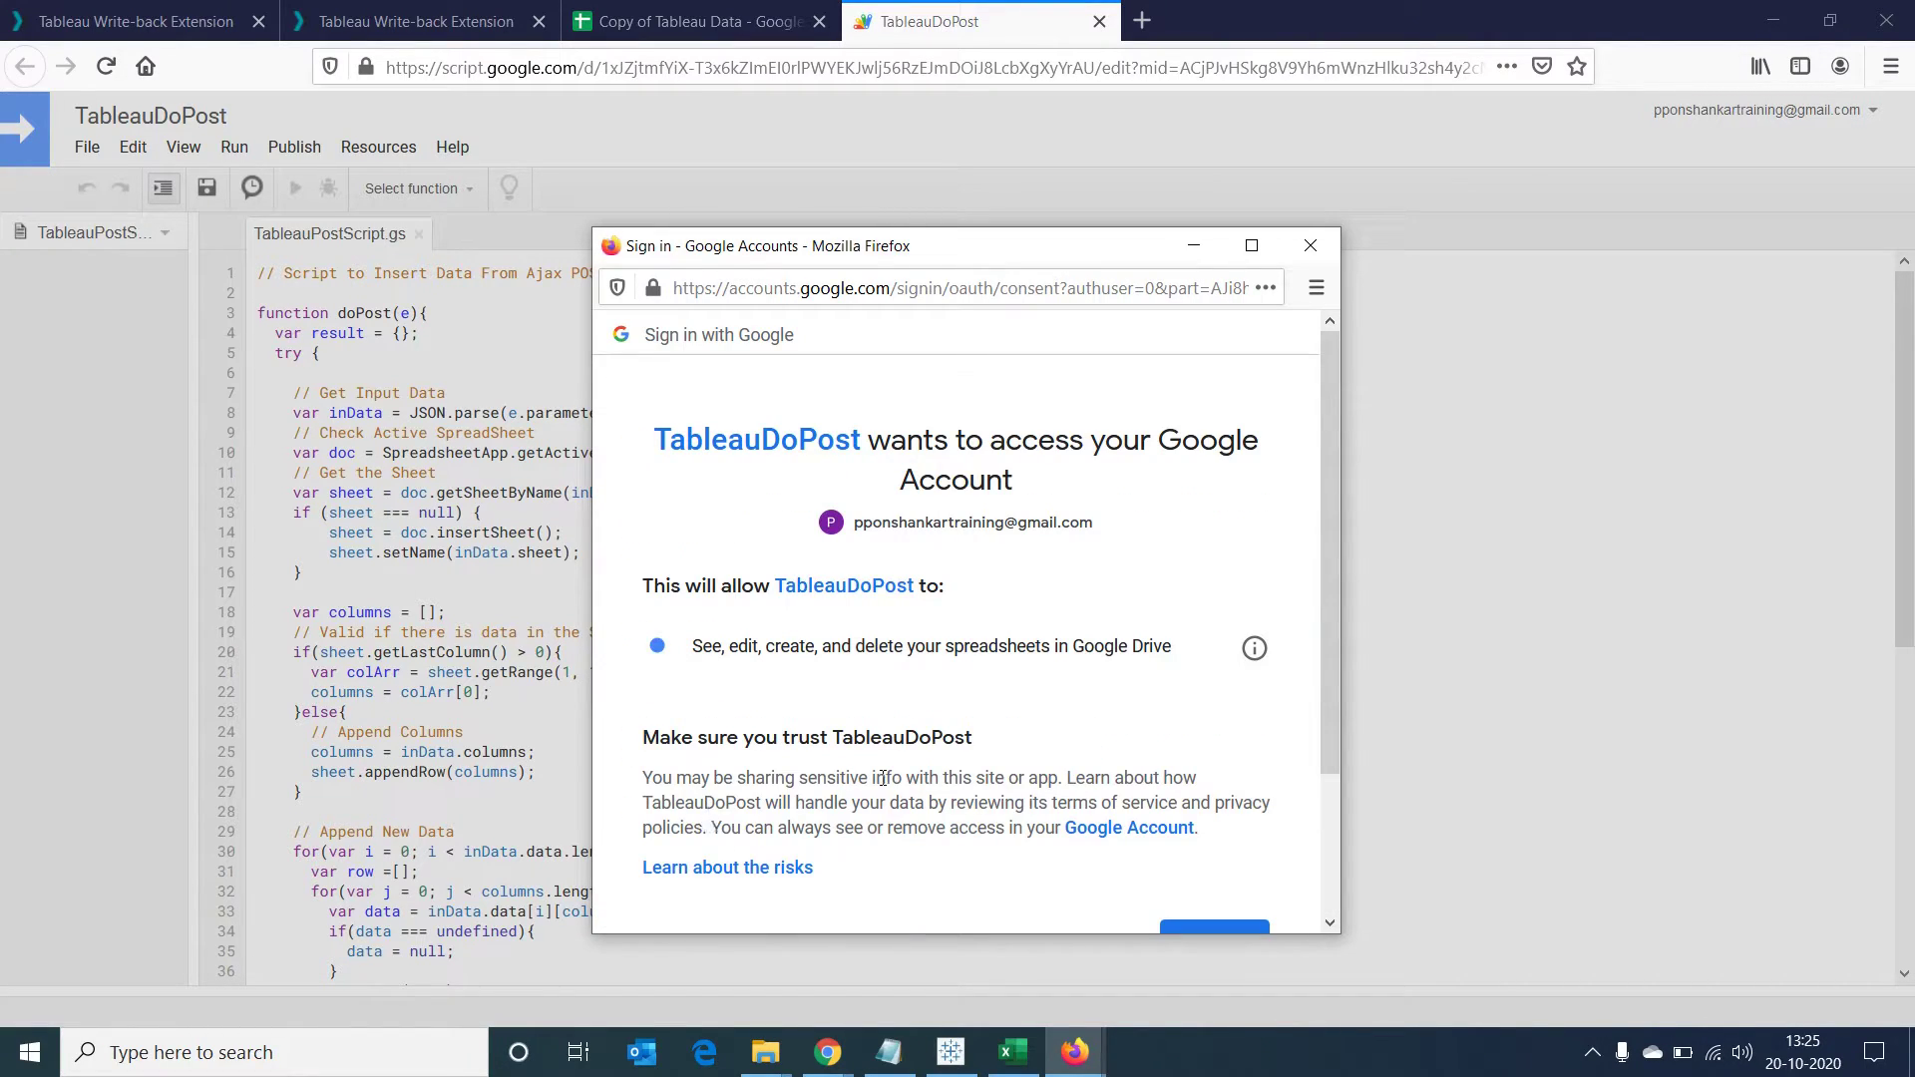
scroll(1058, 721, down, 1)
scroll(1058, 722, down, 2)
click(1225, 765)
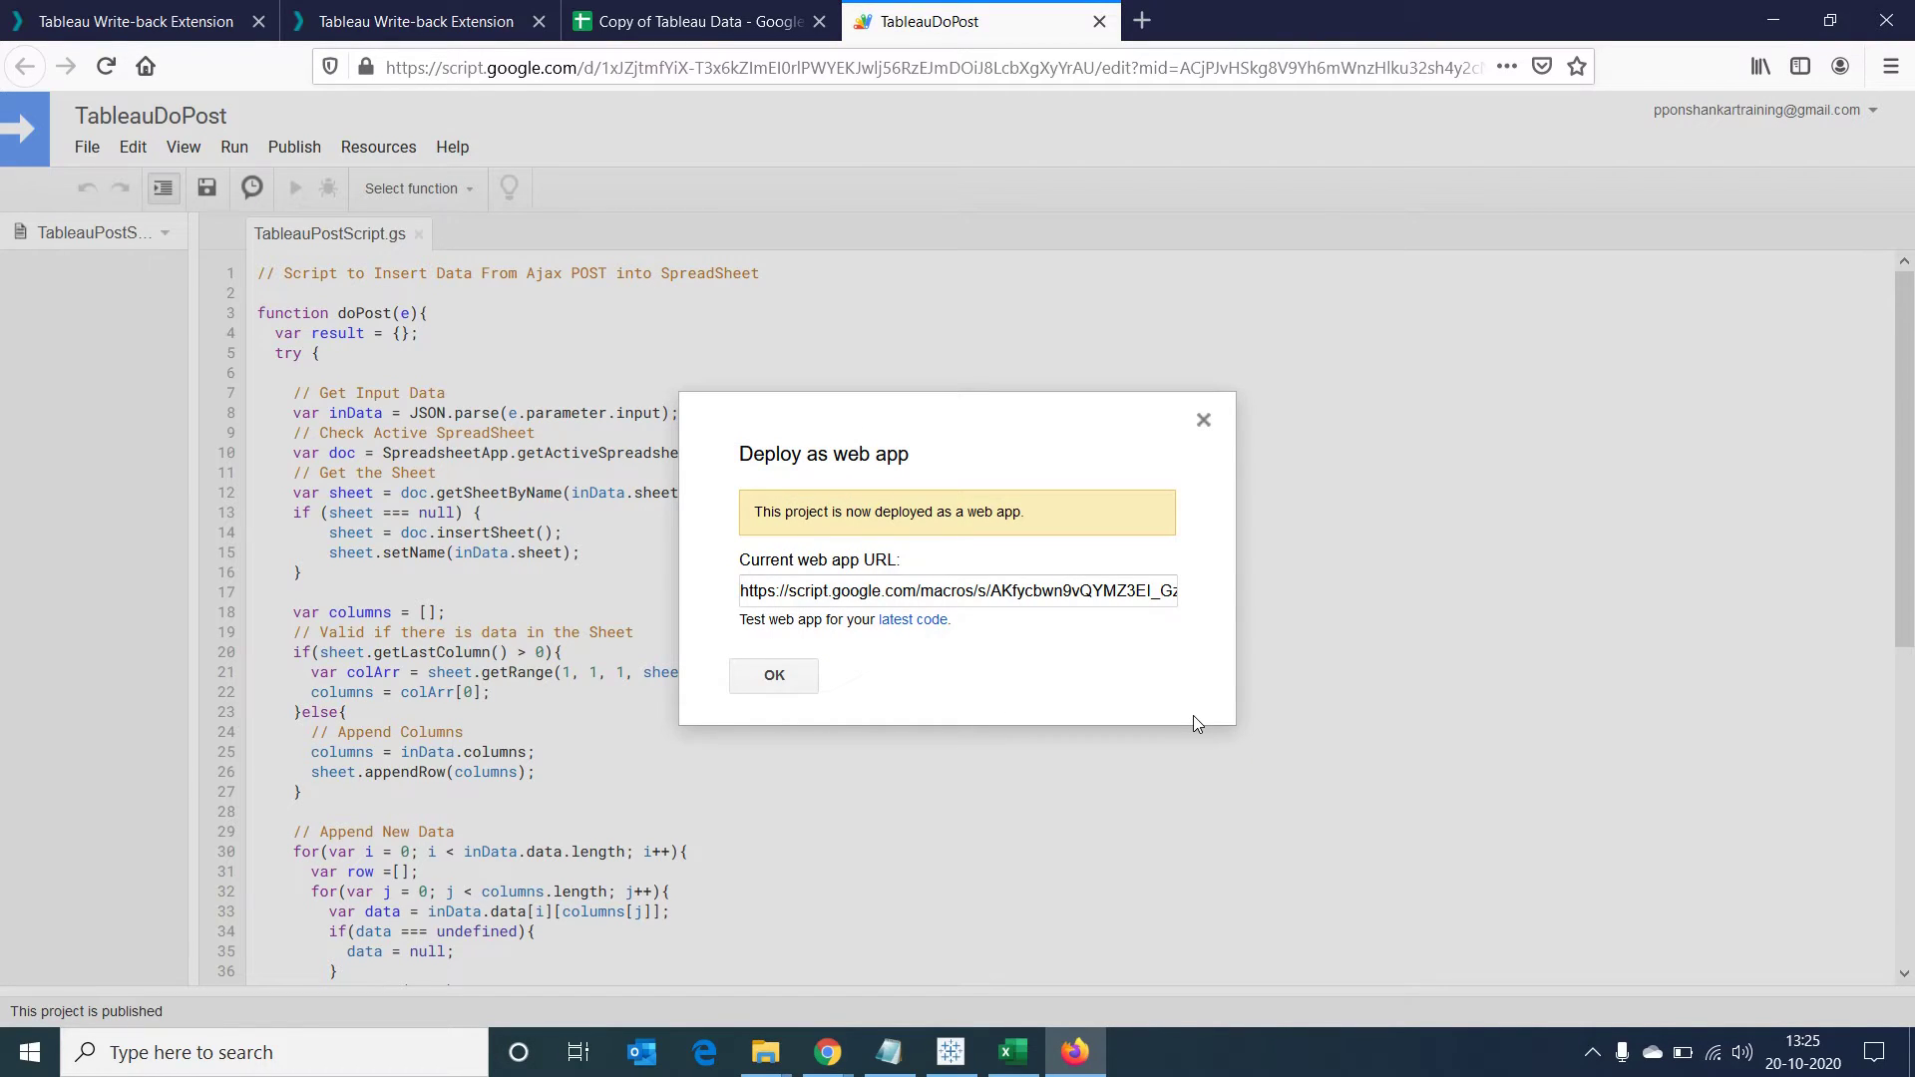
Copy the TableauDoPost web app URL and paste it into an untitled Notepad note
click(932, 594)
key(ctrl+a)
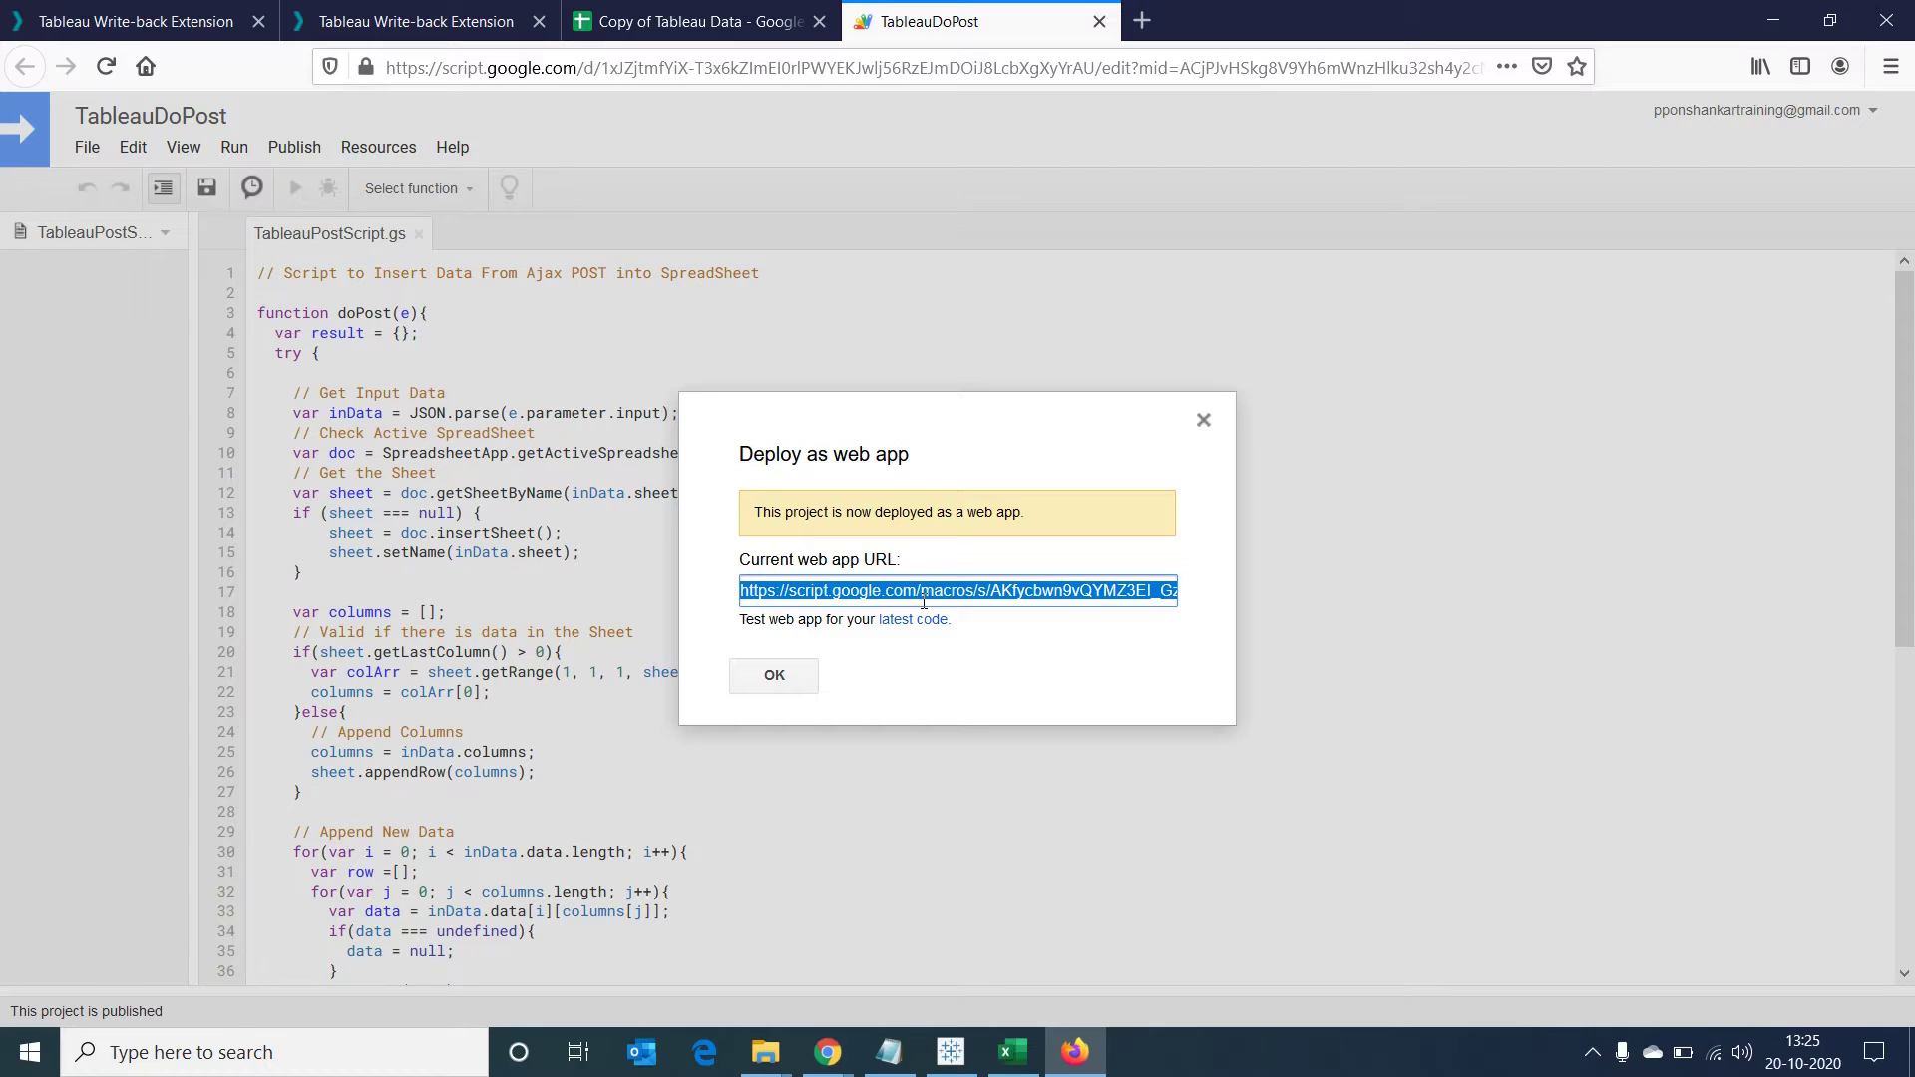
click(889, 1051)
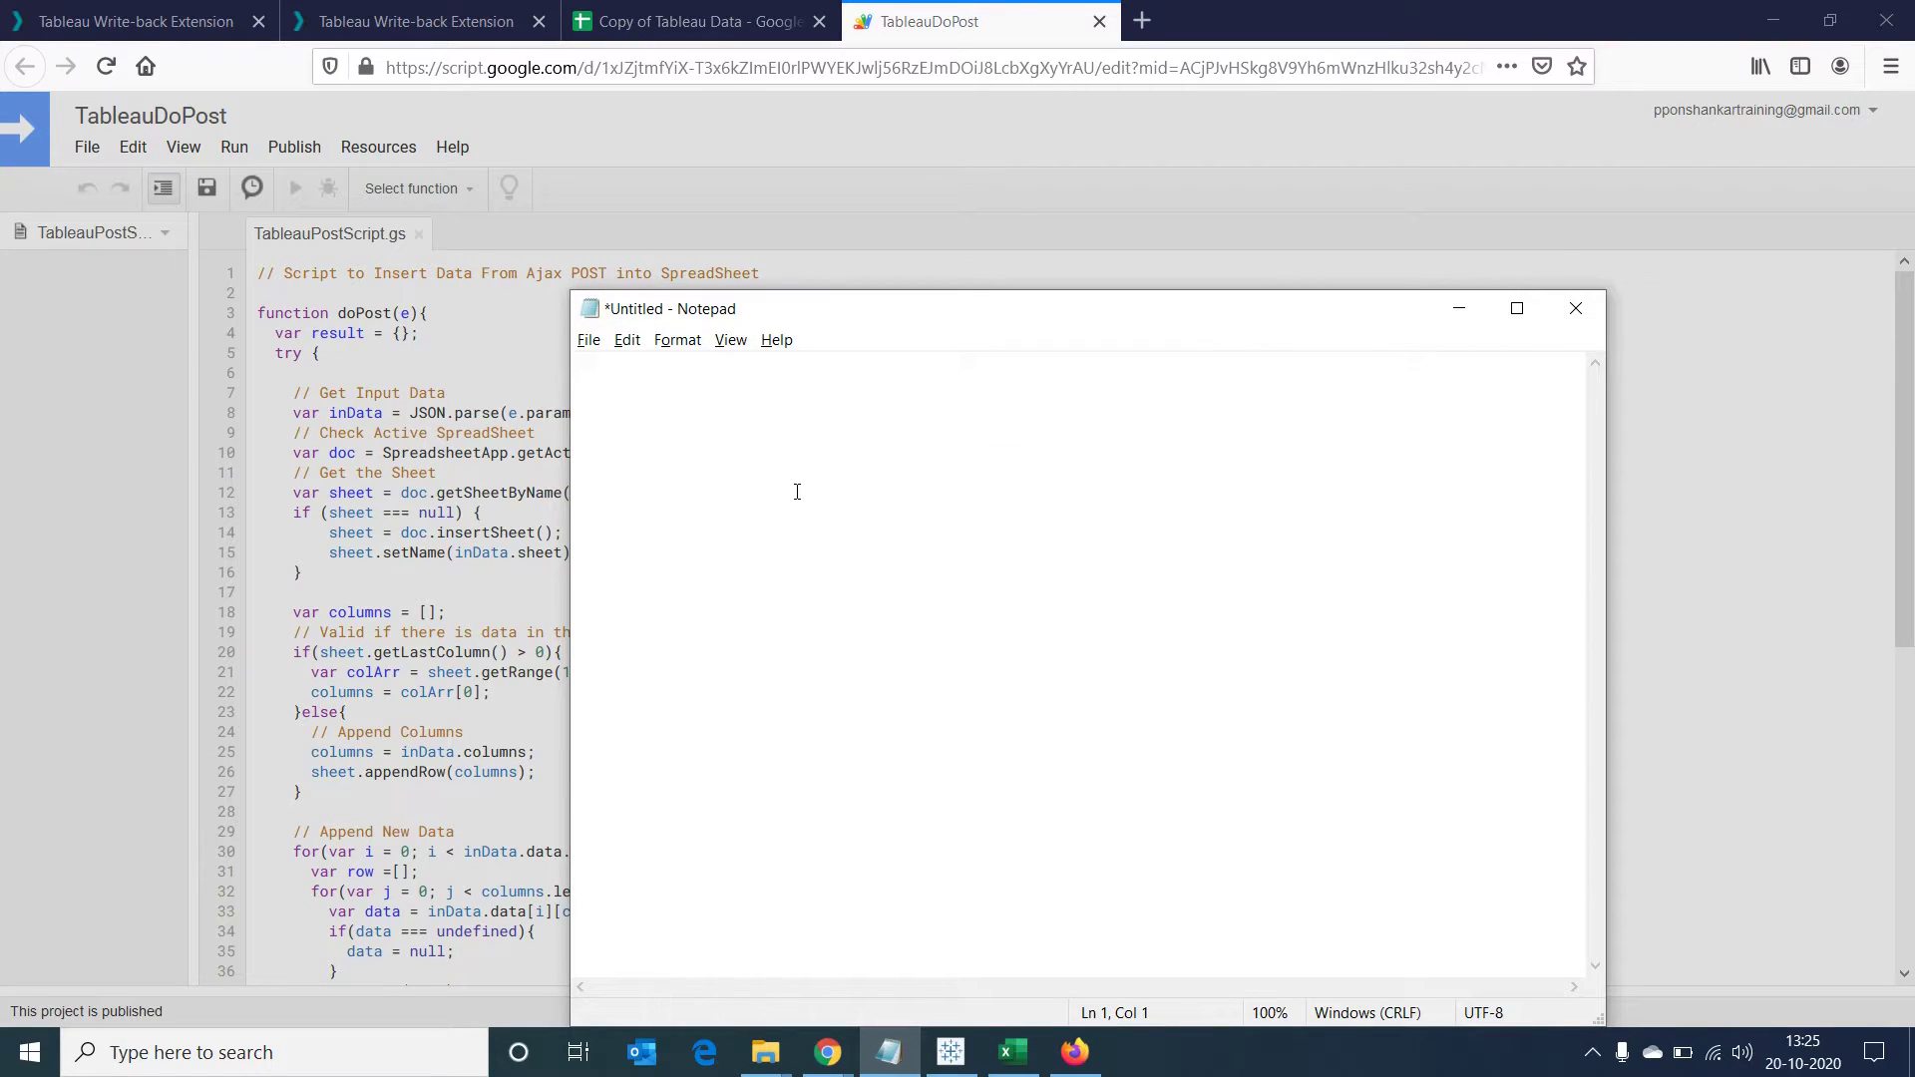
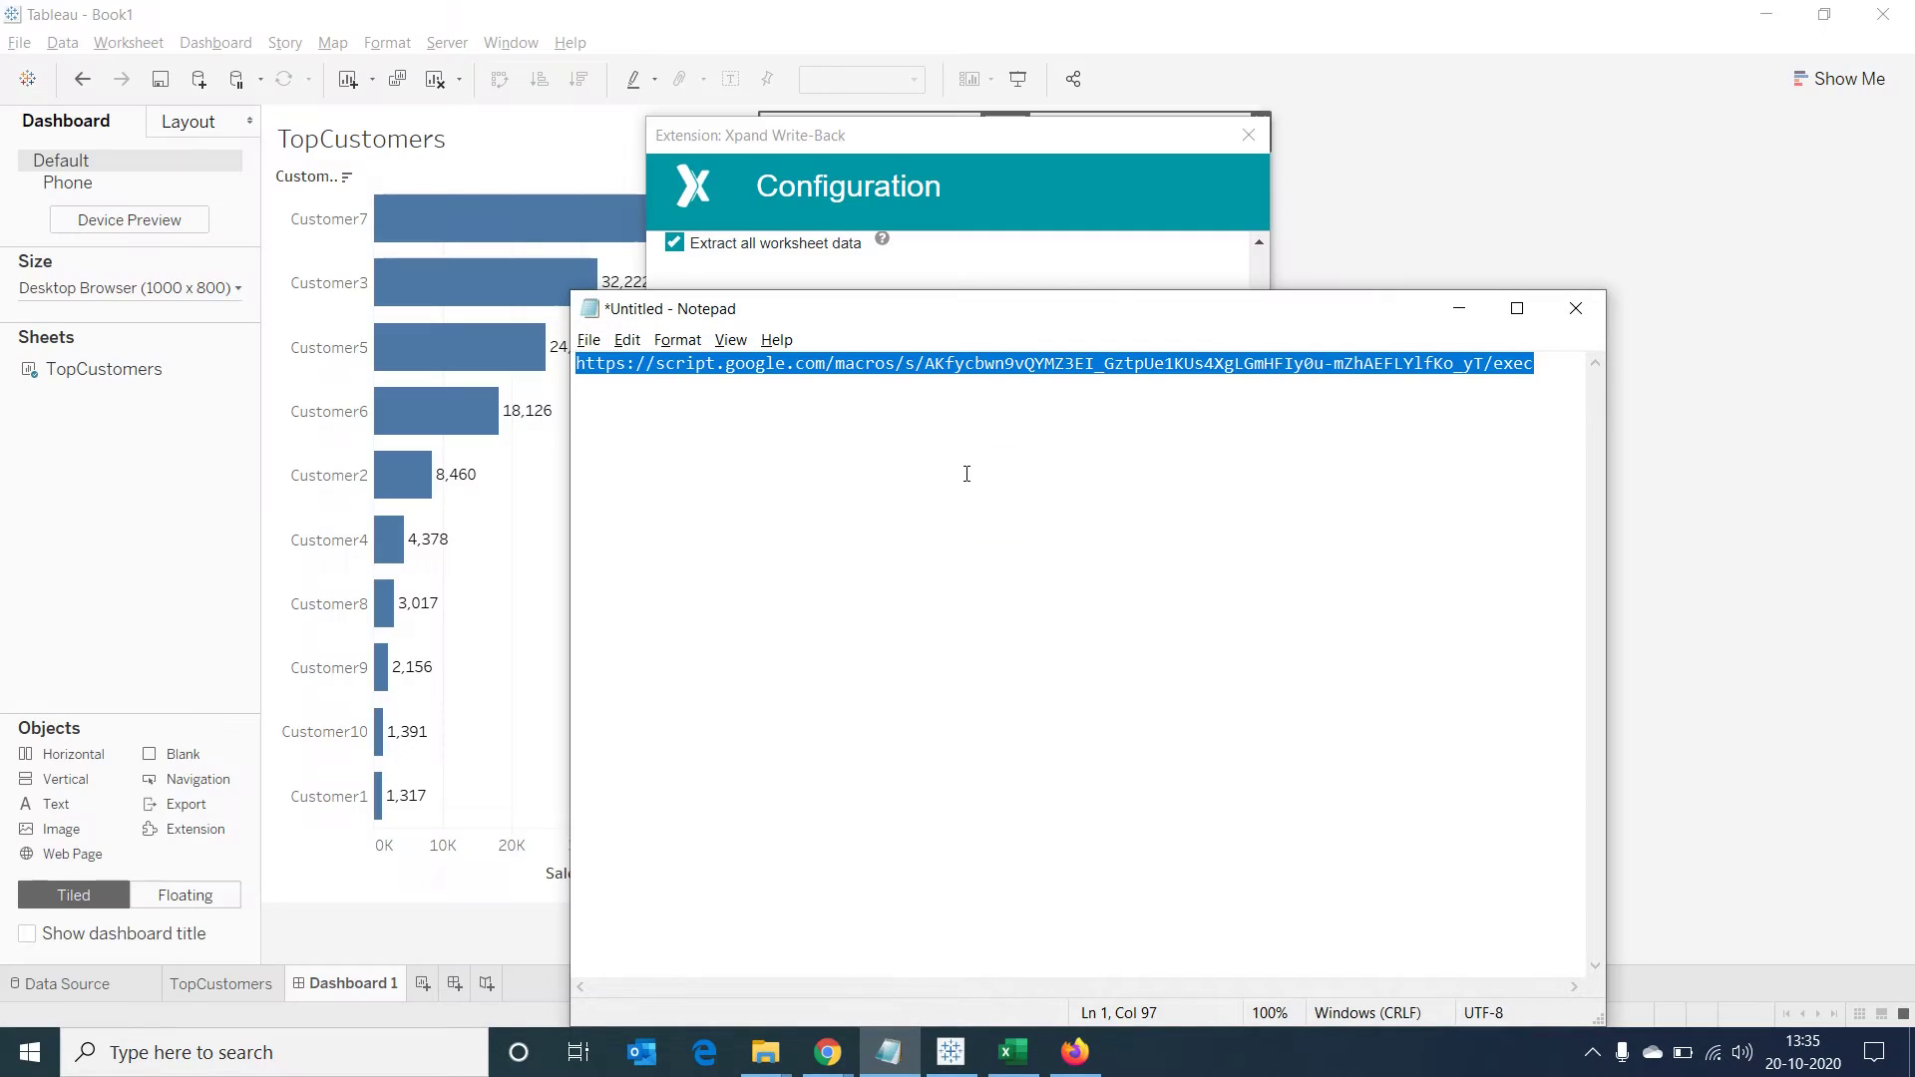
Point the write-back extension's URL to the web app URL and enable Display Measures
click(1458, 309)
click(705, 493)
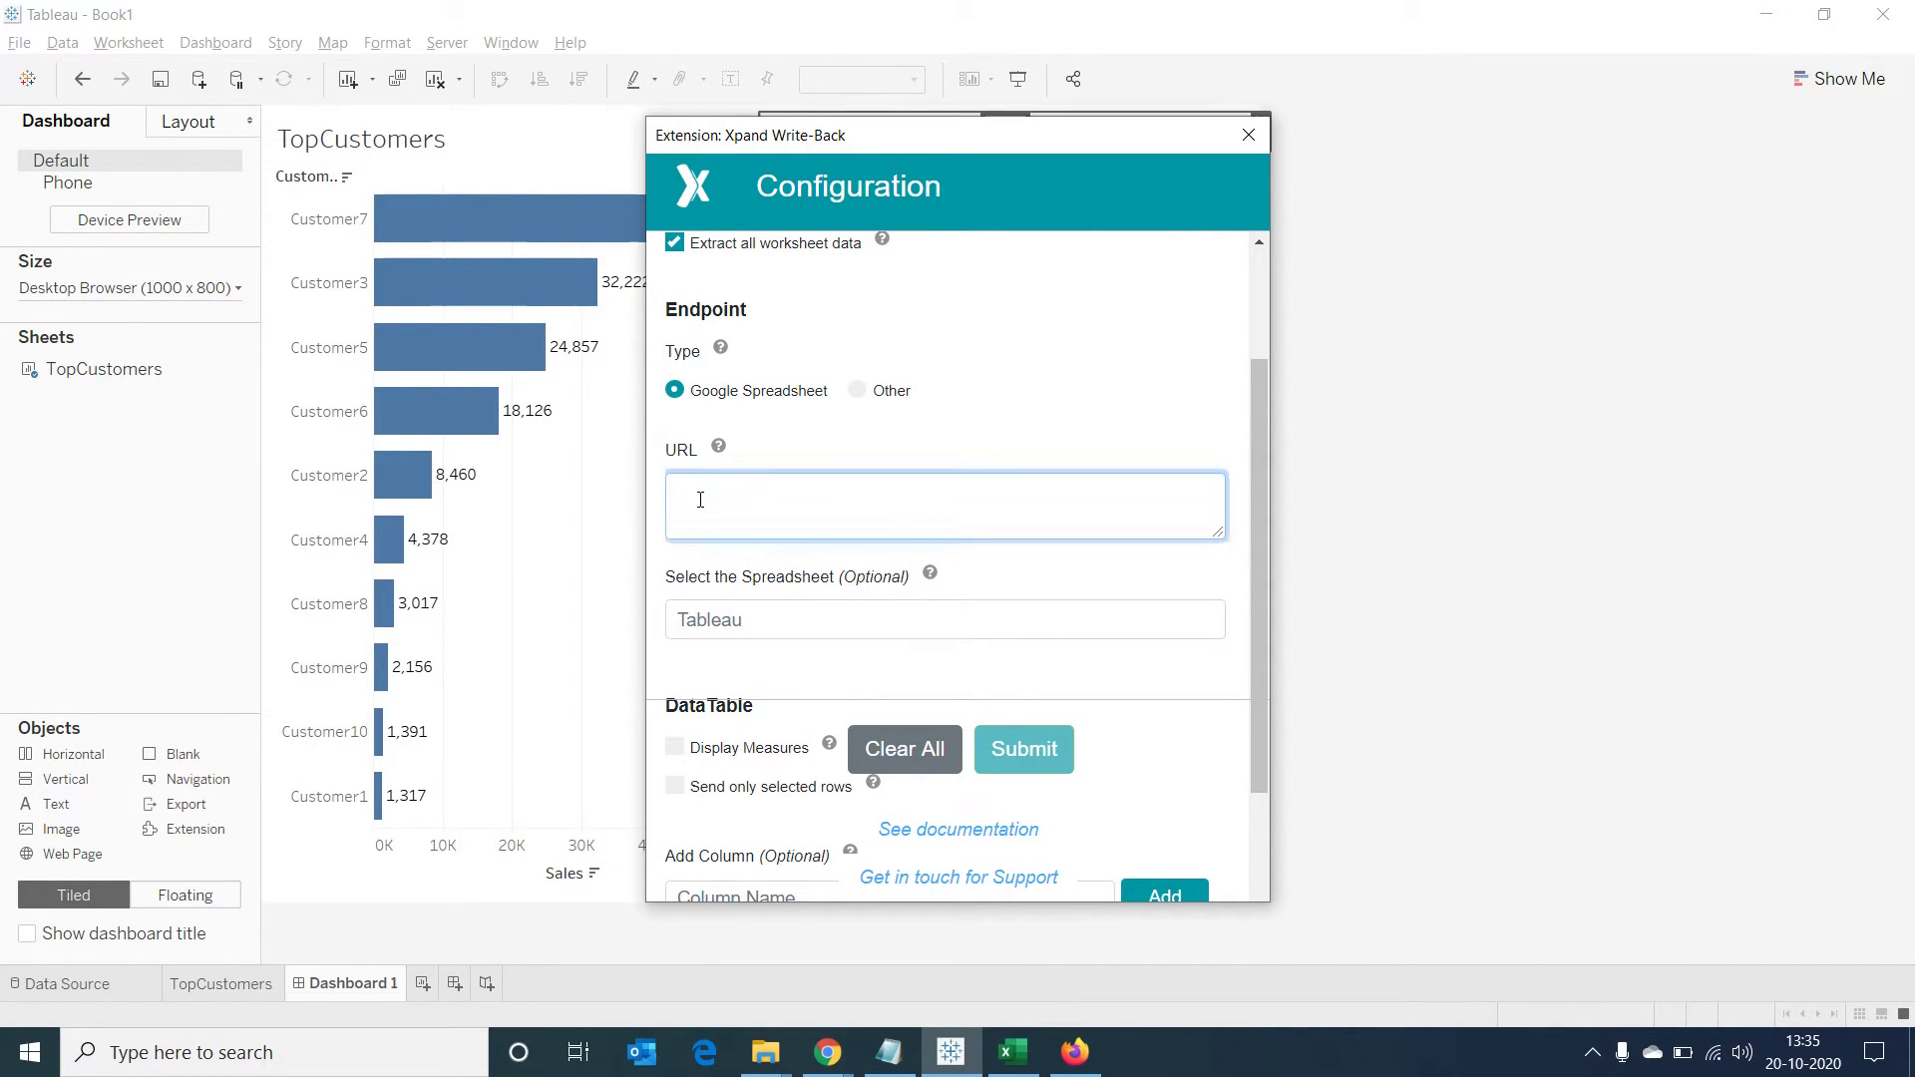
scroll(700, 500, down, 2)
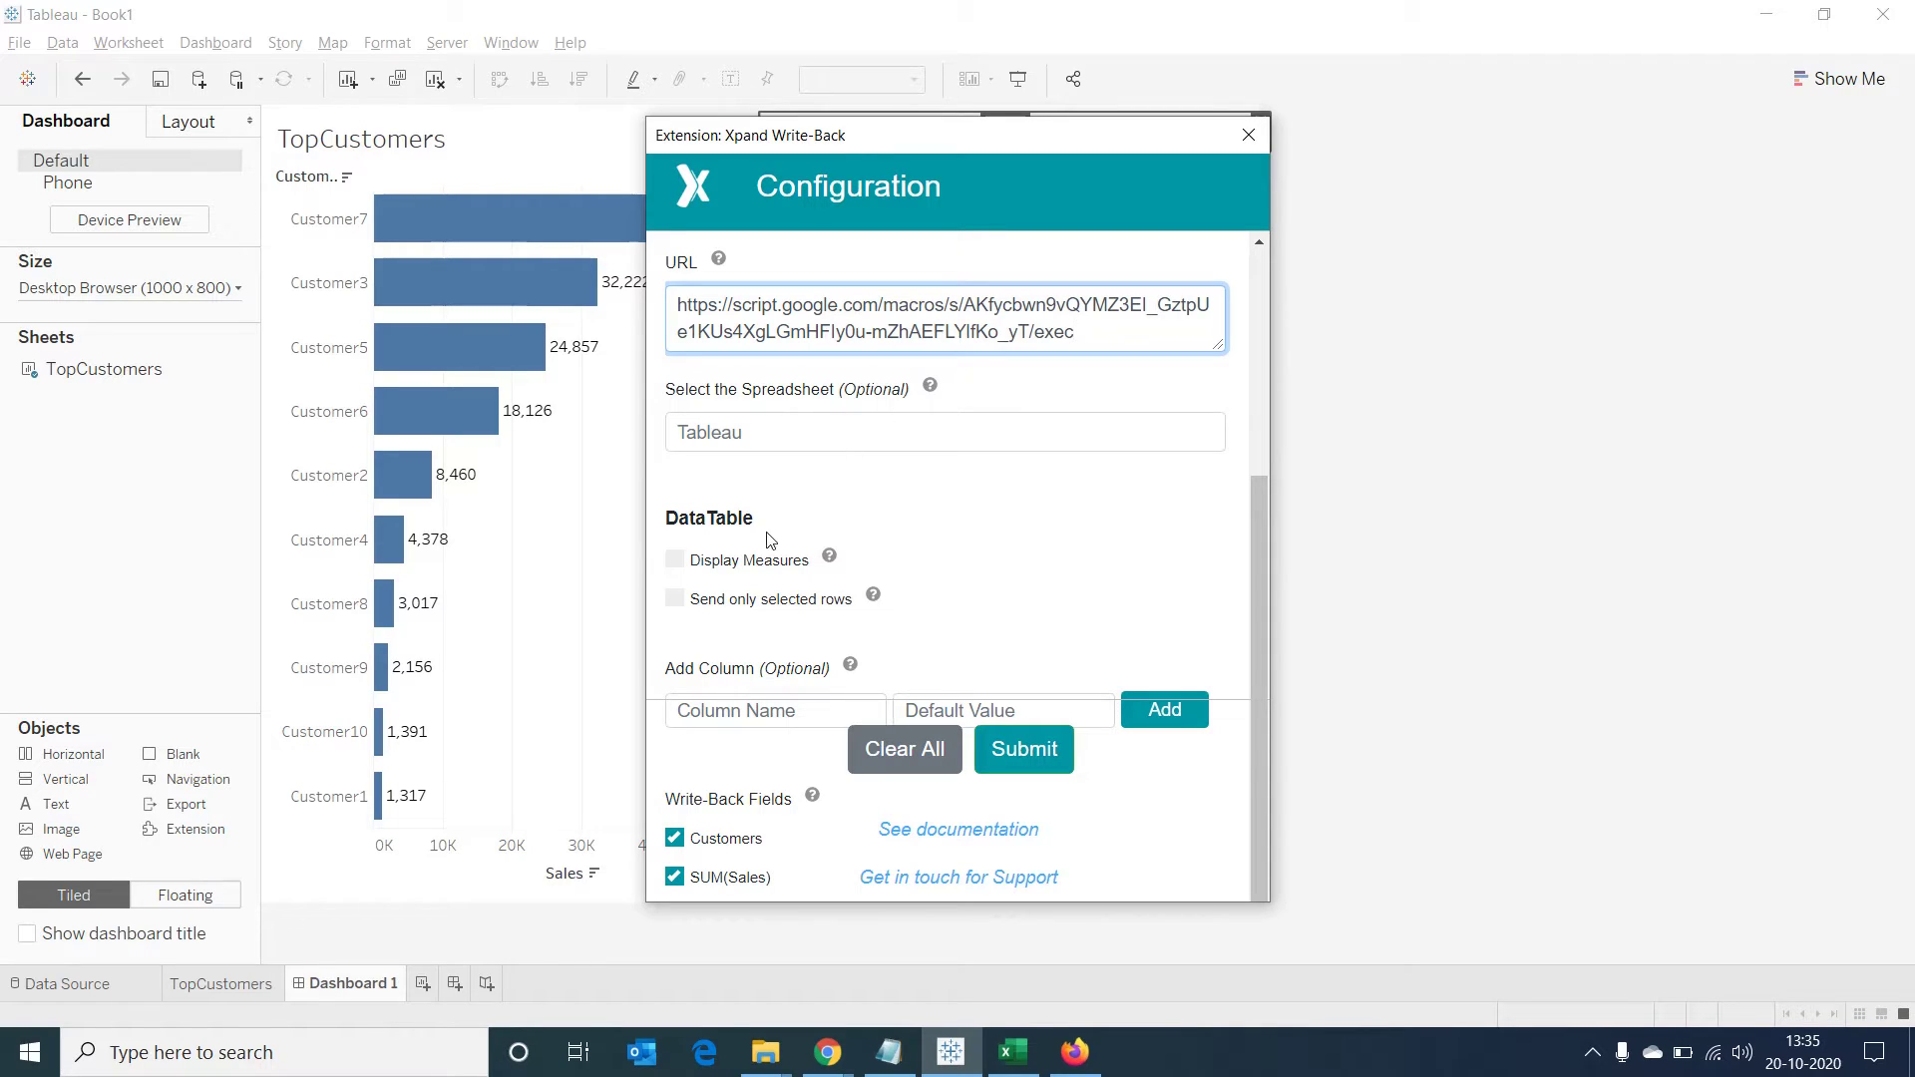
click(676, 562)
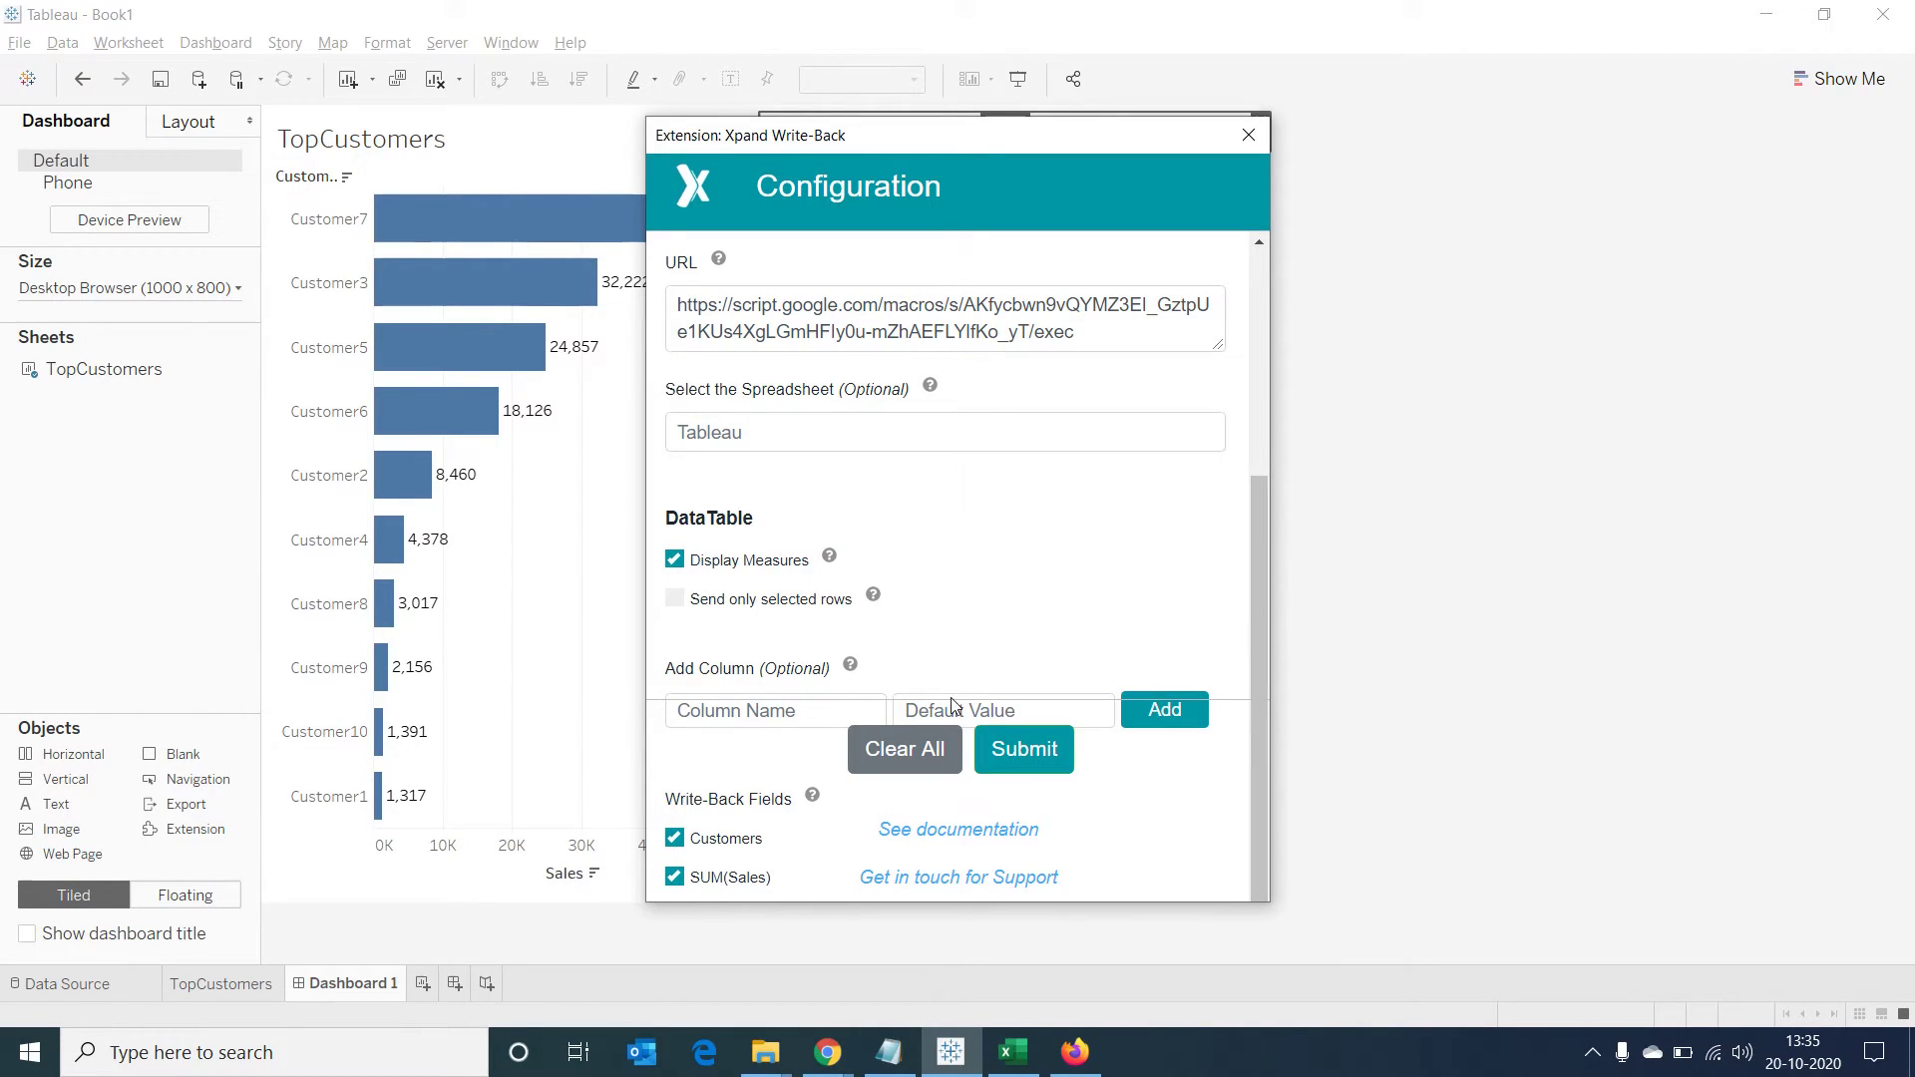
Add a Comment column defaulting to 'Add your remarks' and submit the extension configuration
drag(1258, 600, 1248, 714)
drag(645, 454, 449, 434)
drag(866, 130, 866, 33)
scroll(1258, 415, down, 2)
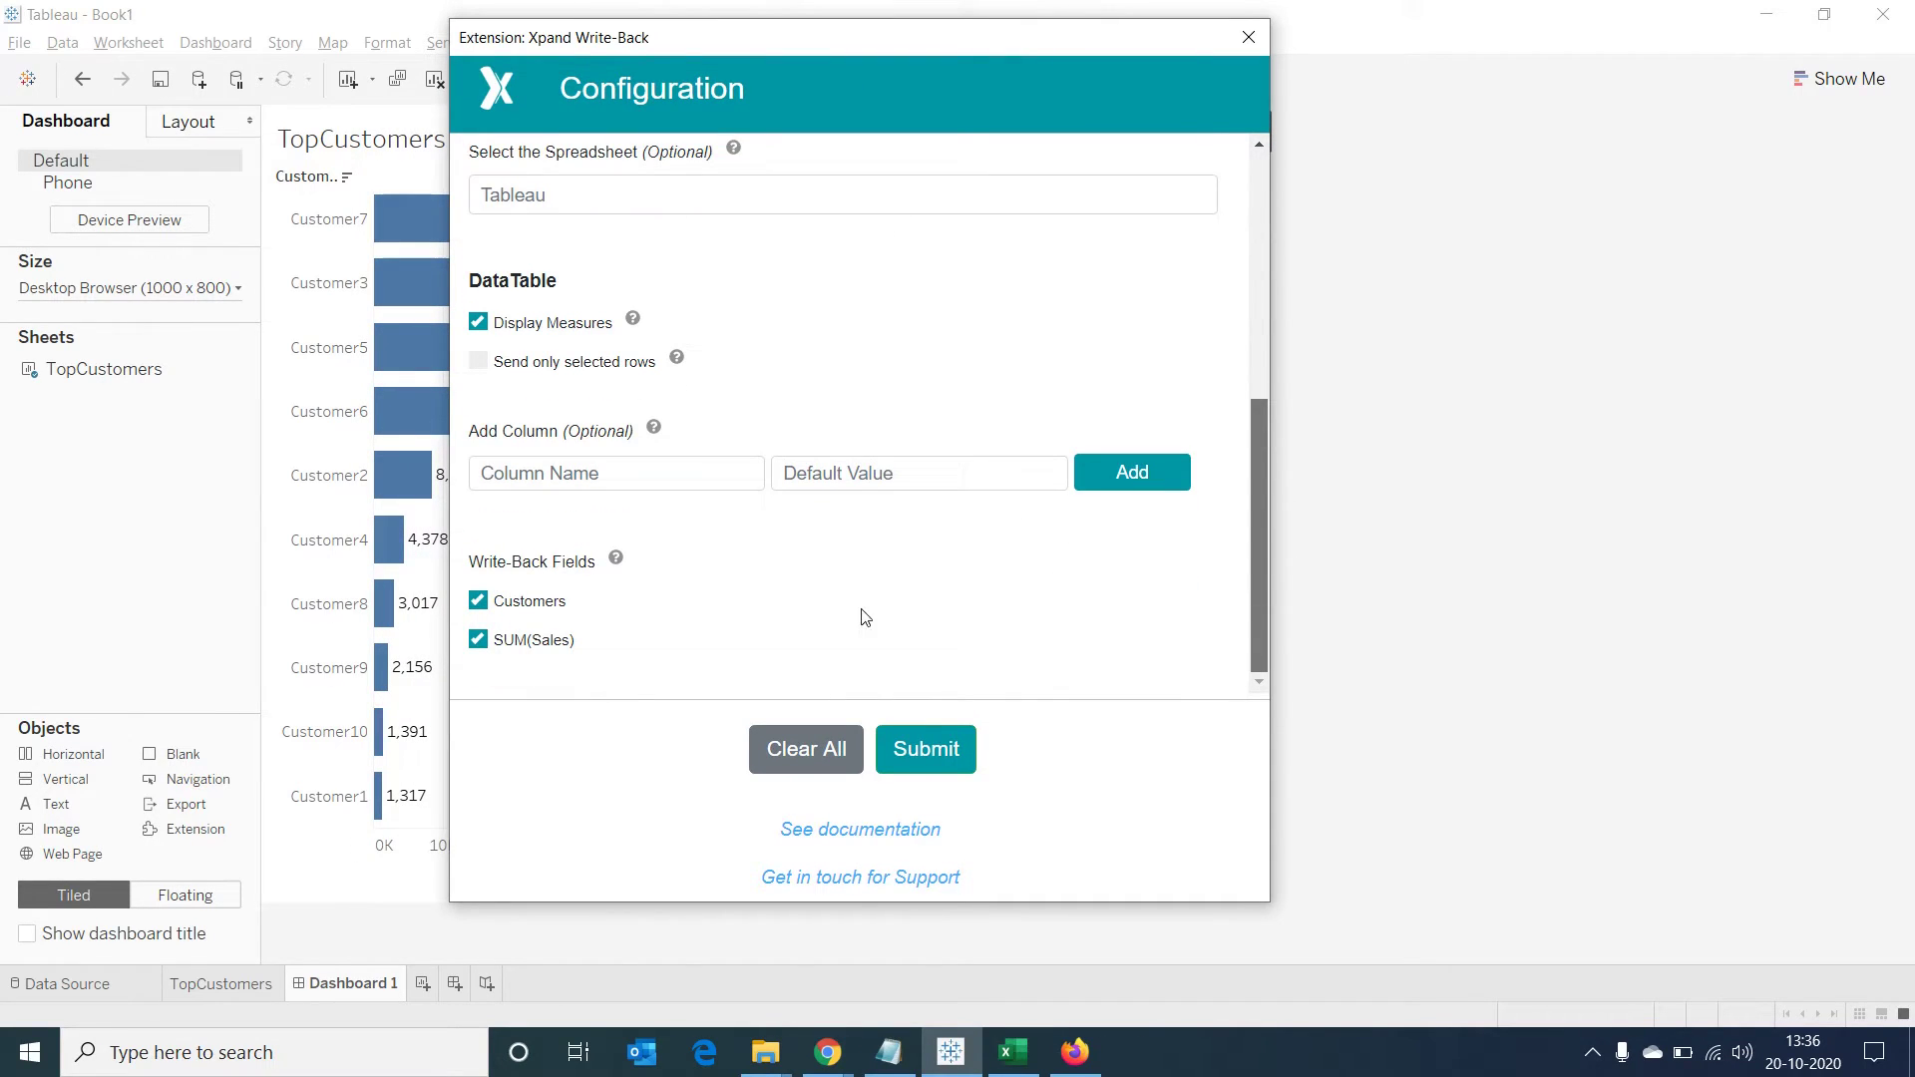
click(618, 478)
text(Comment)
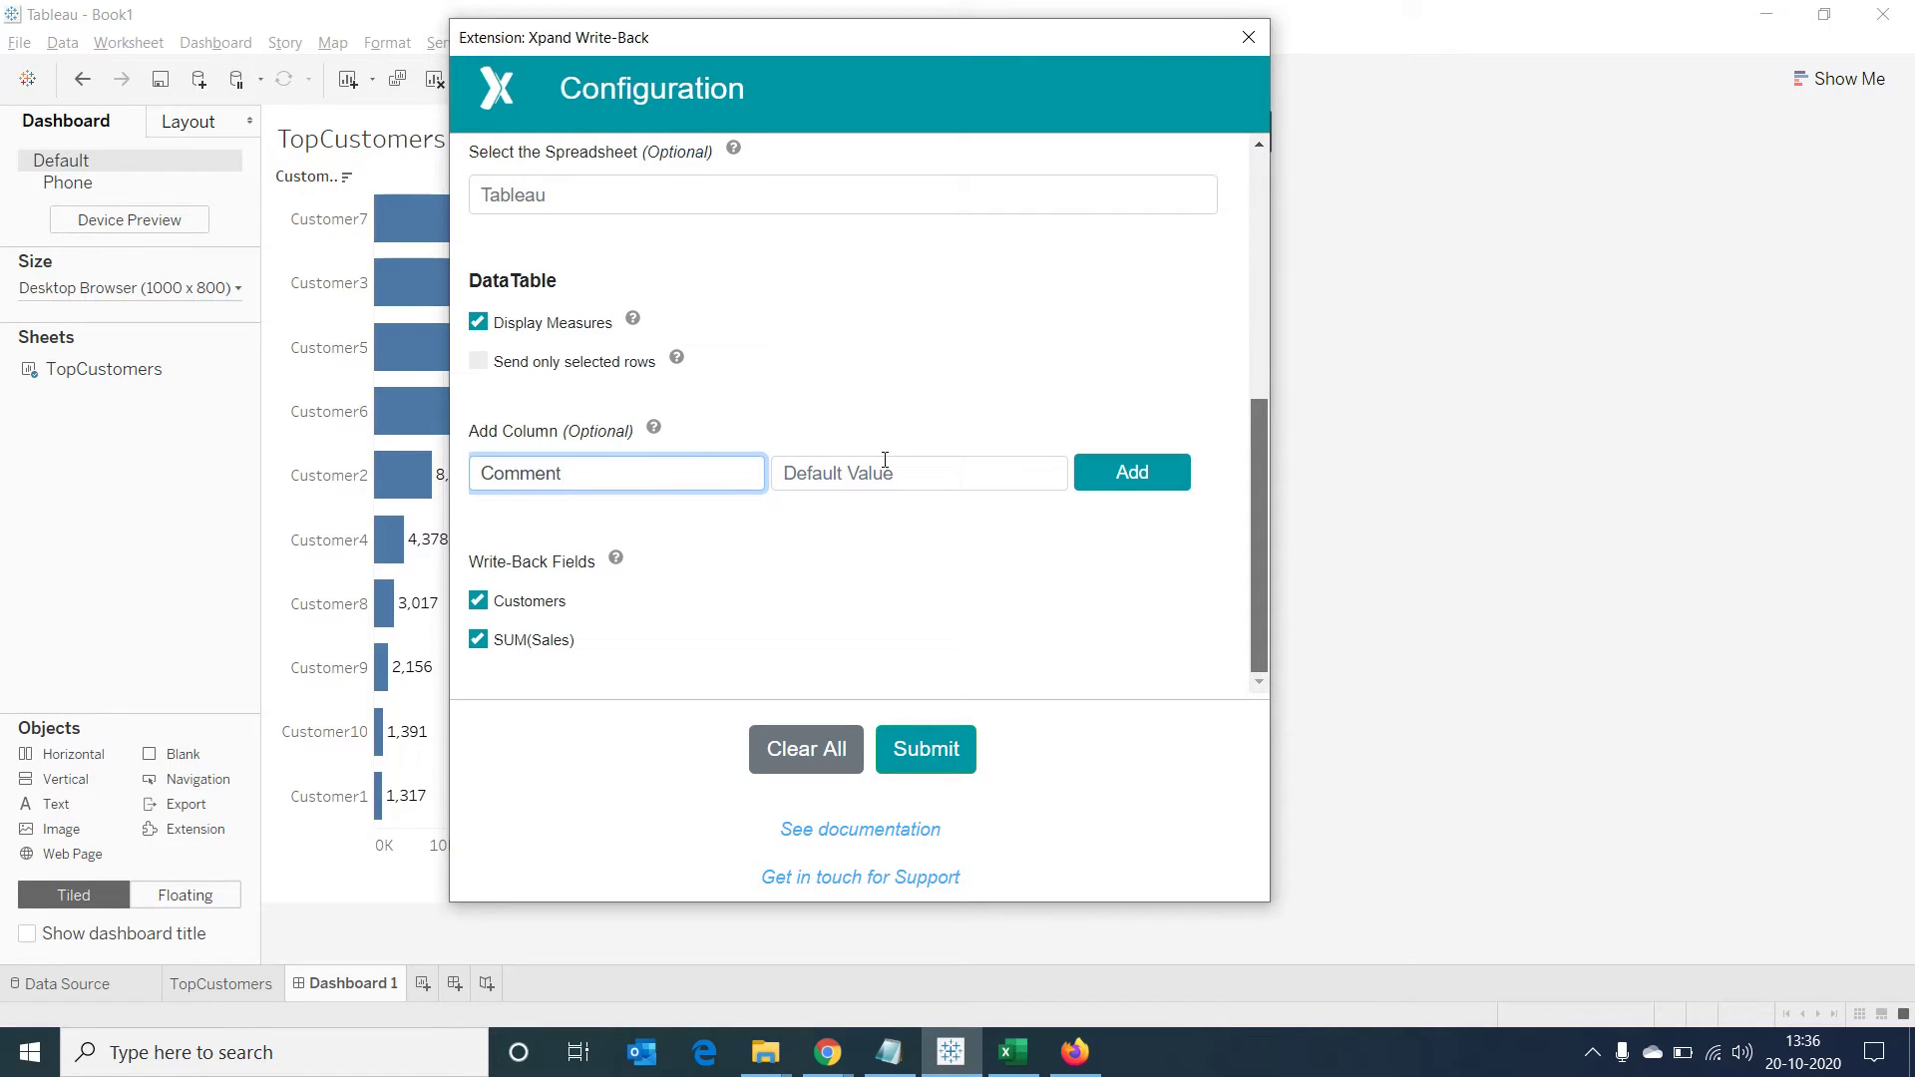
click(863, 475)
text(Add)
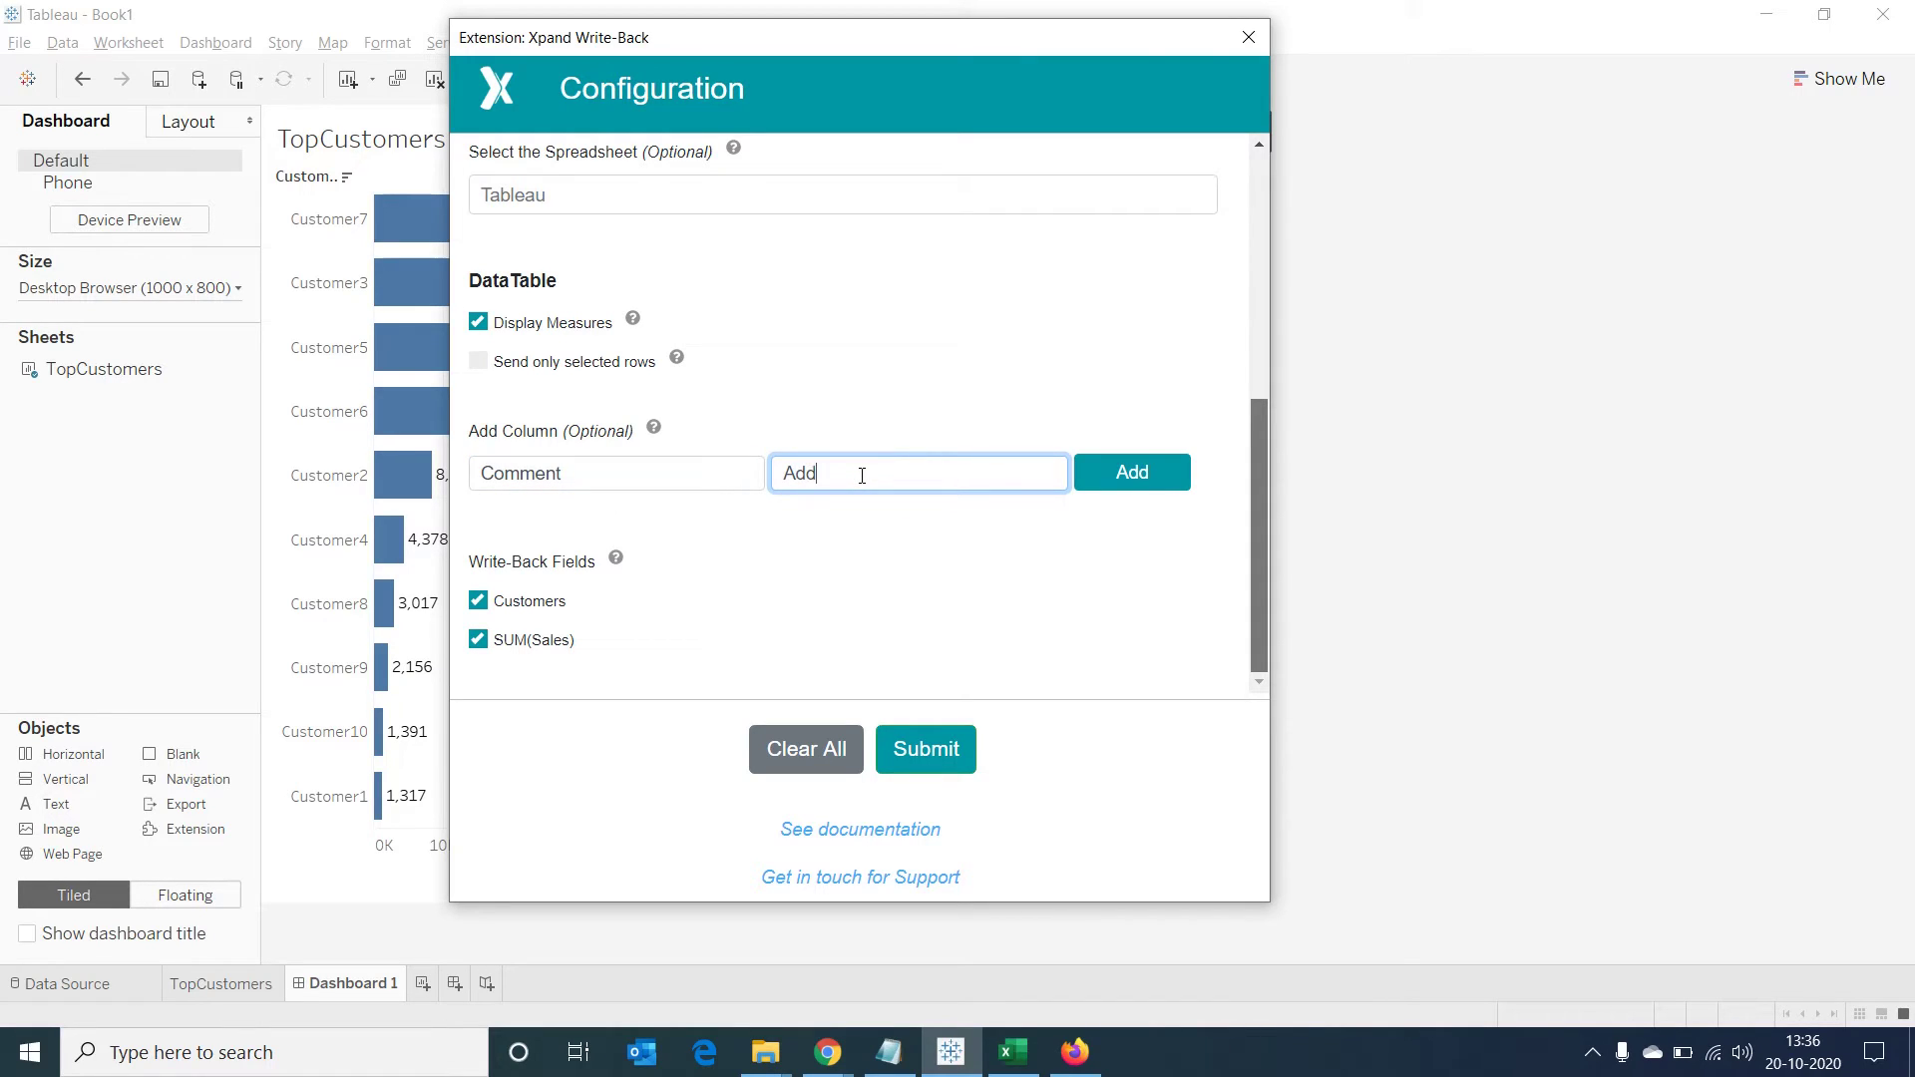
text( your remarks)
click(1125, 473)
drag(1254, 483, 1246, 552)
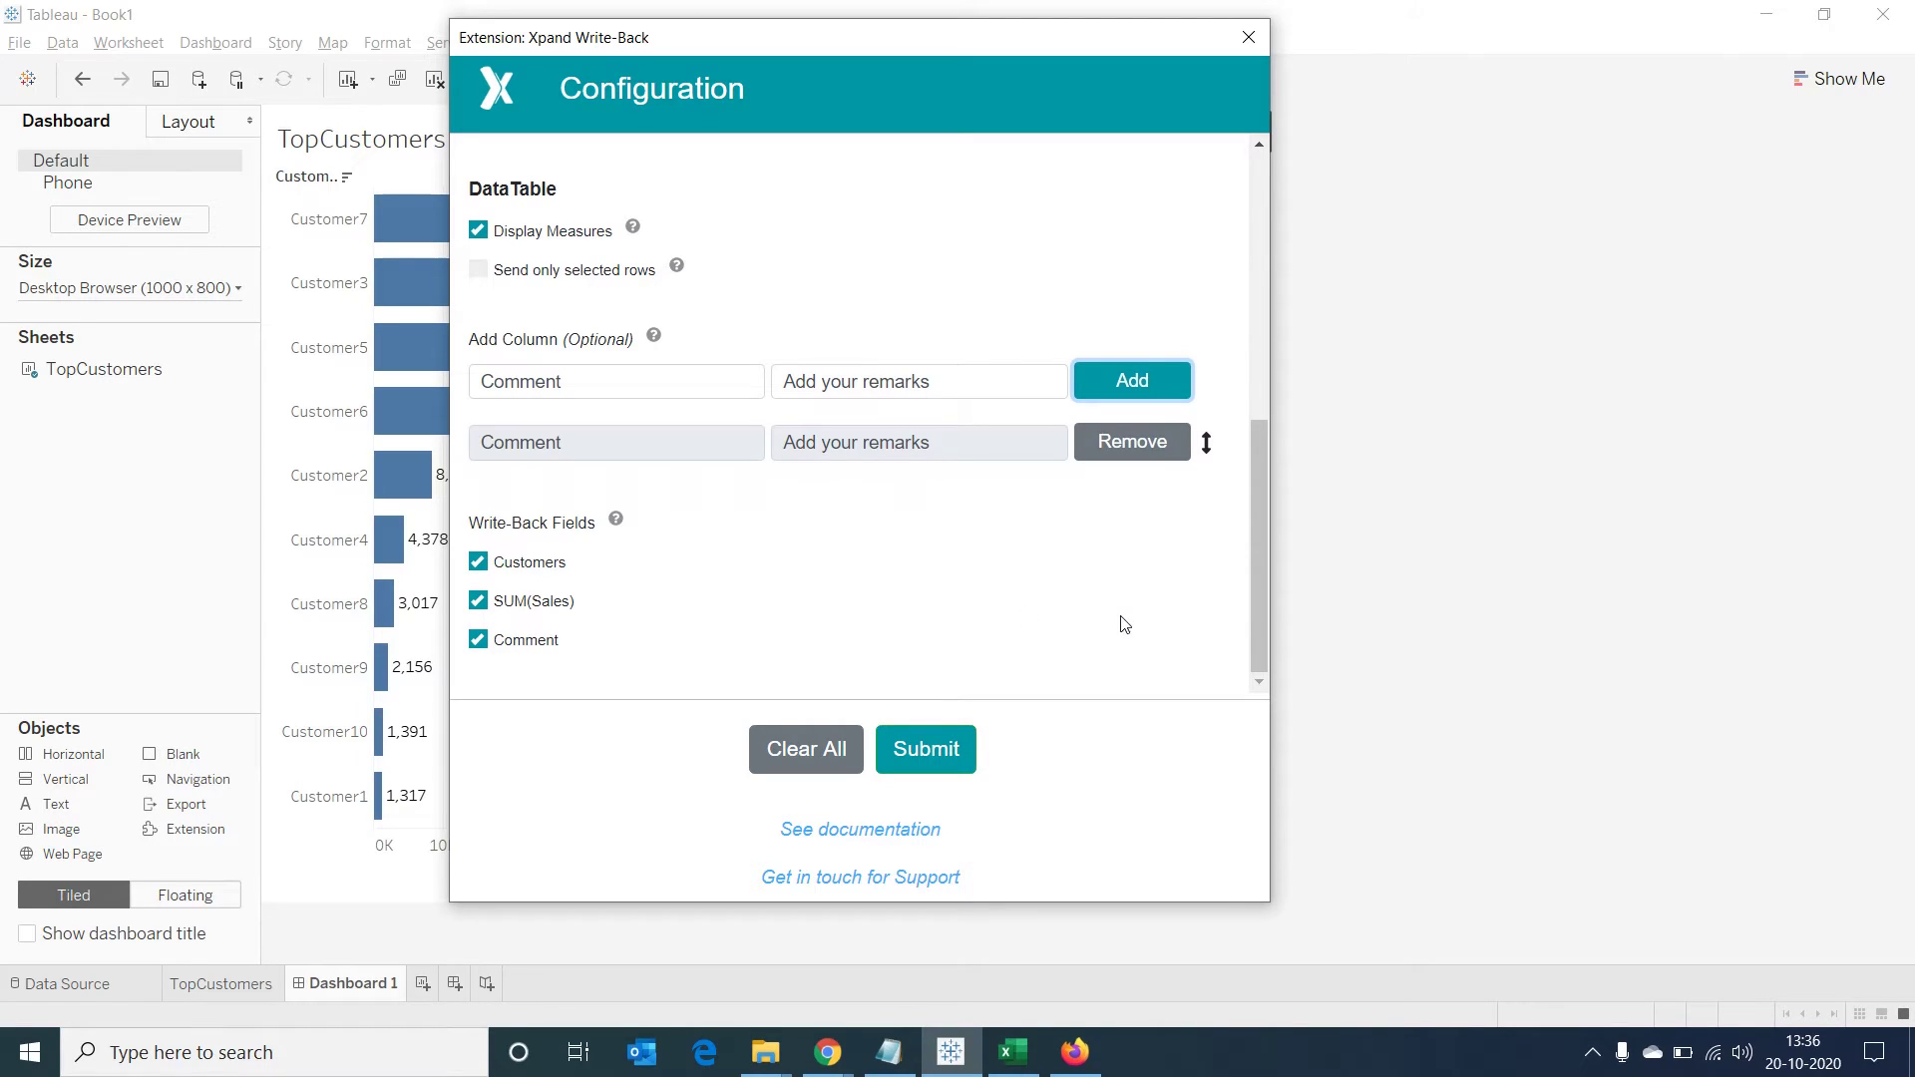
drag(1258, 565, 1262, 616)
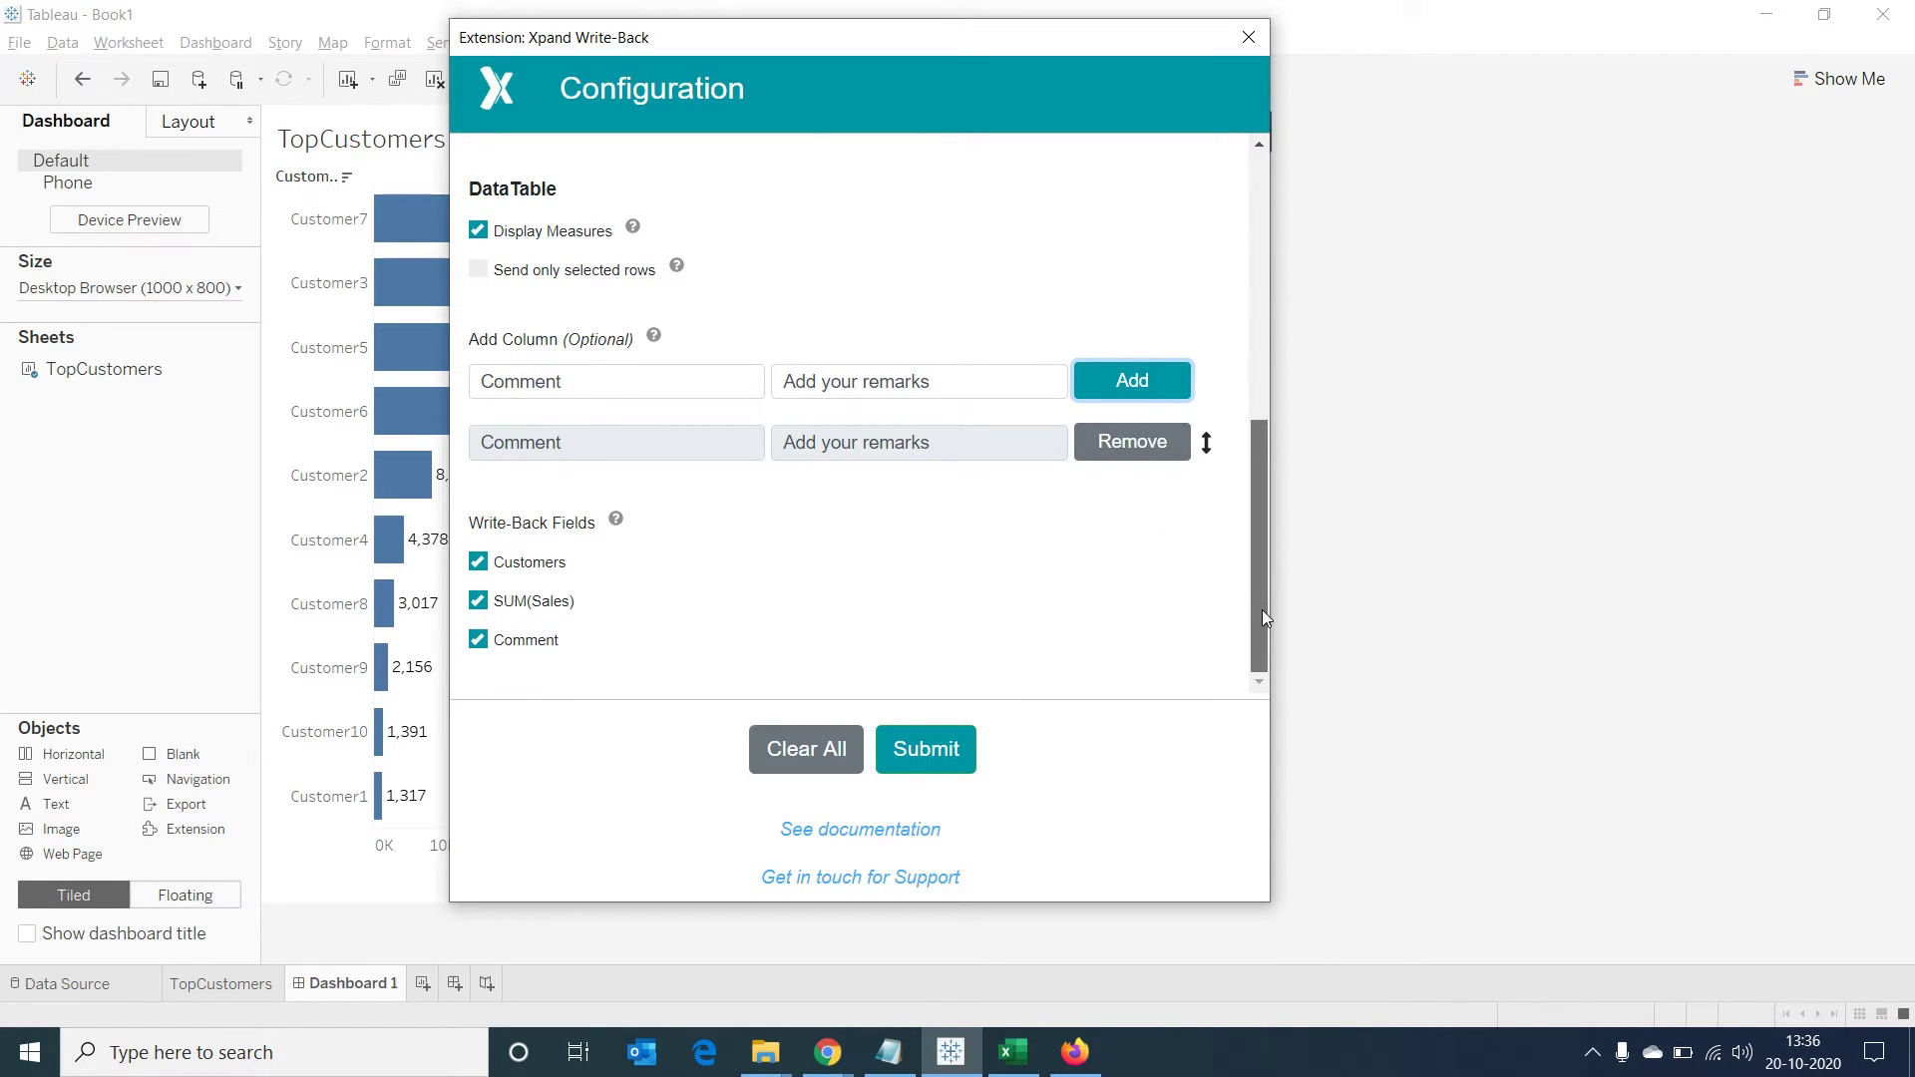
click(952, 760)
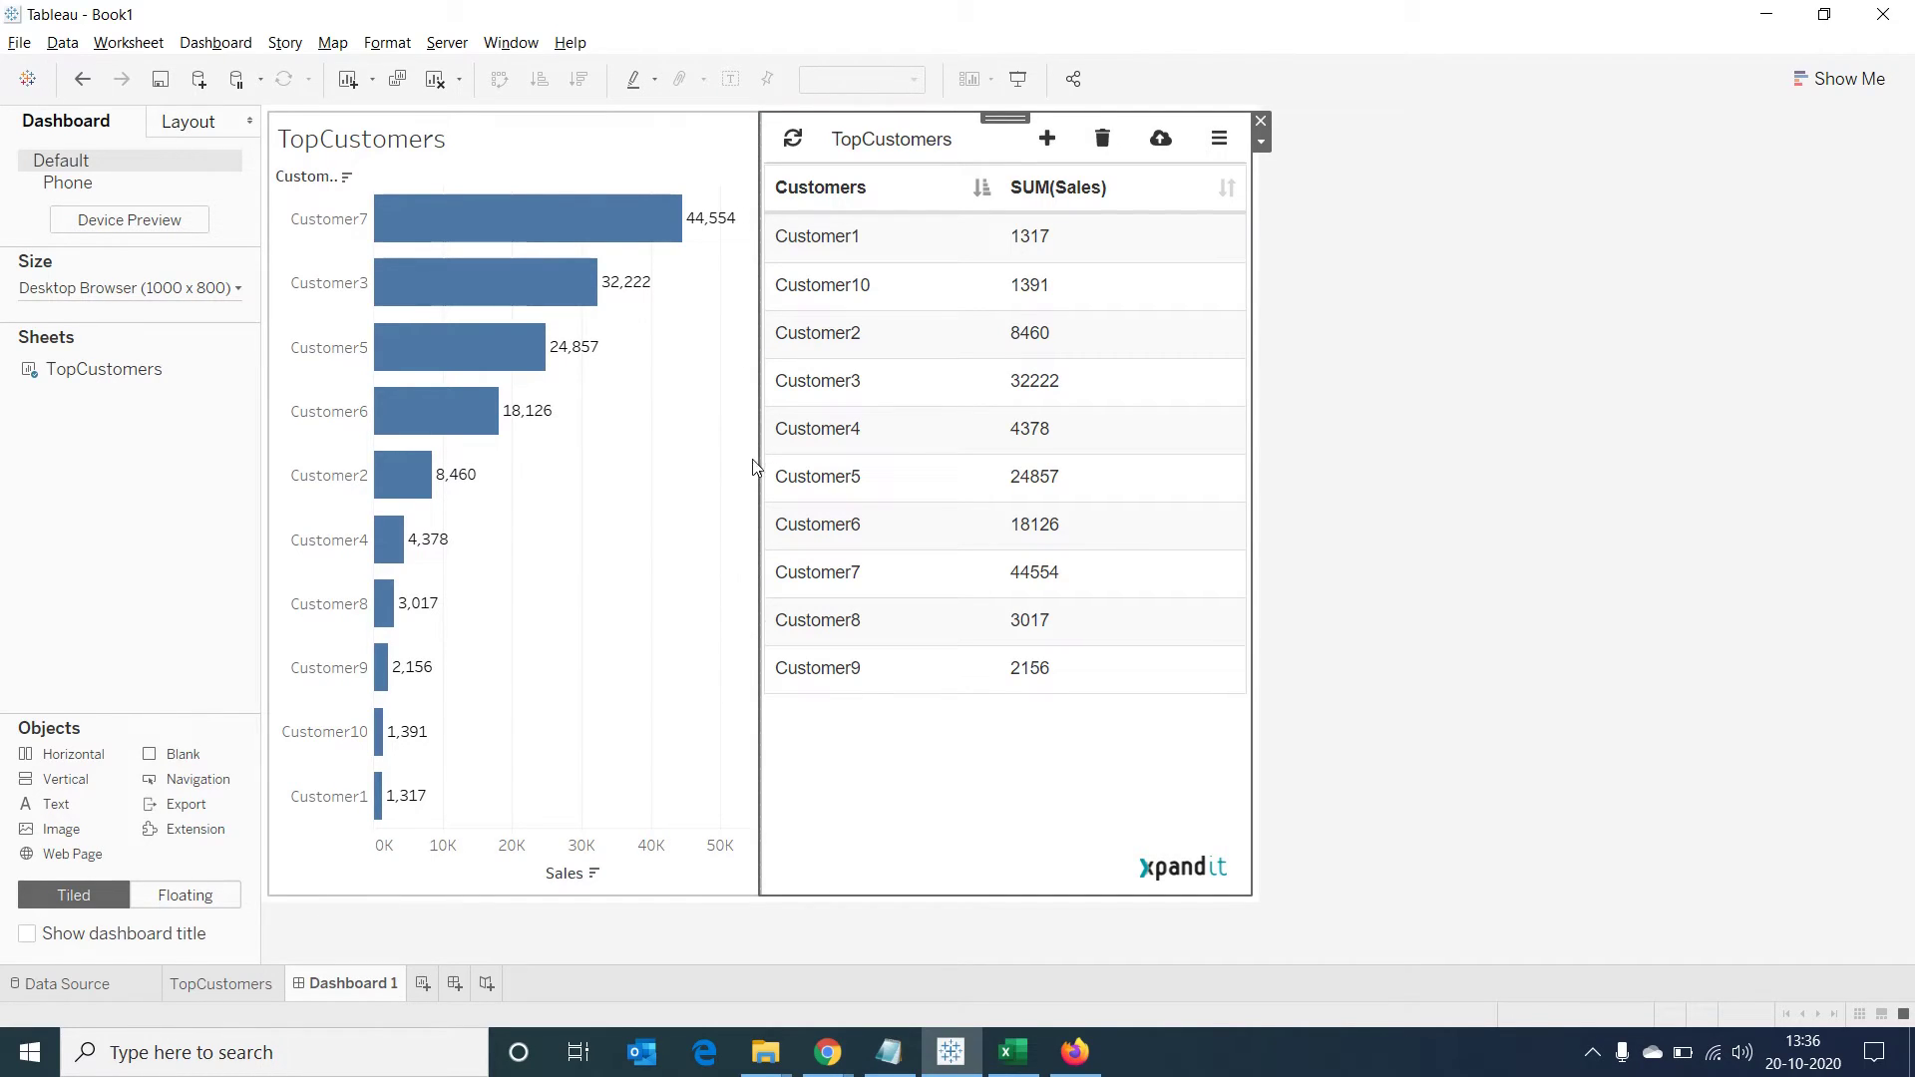
Widen the write-back table and reload the extension so the new Comment column appears
drag(758, 464, 715, 463)
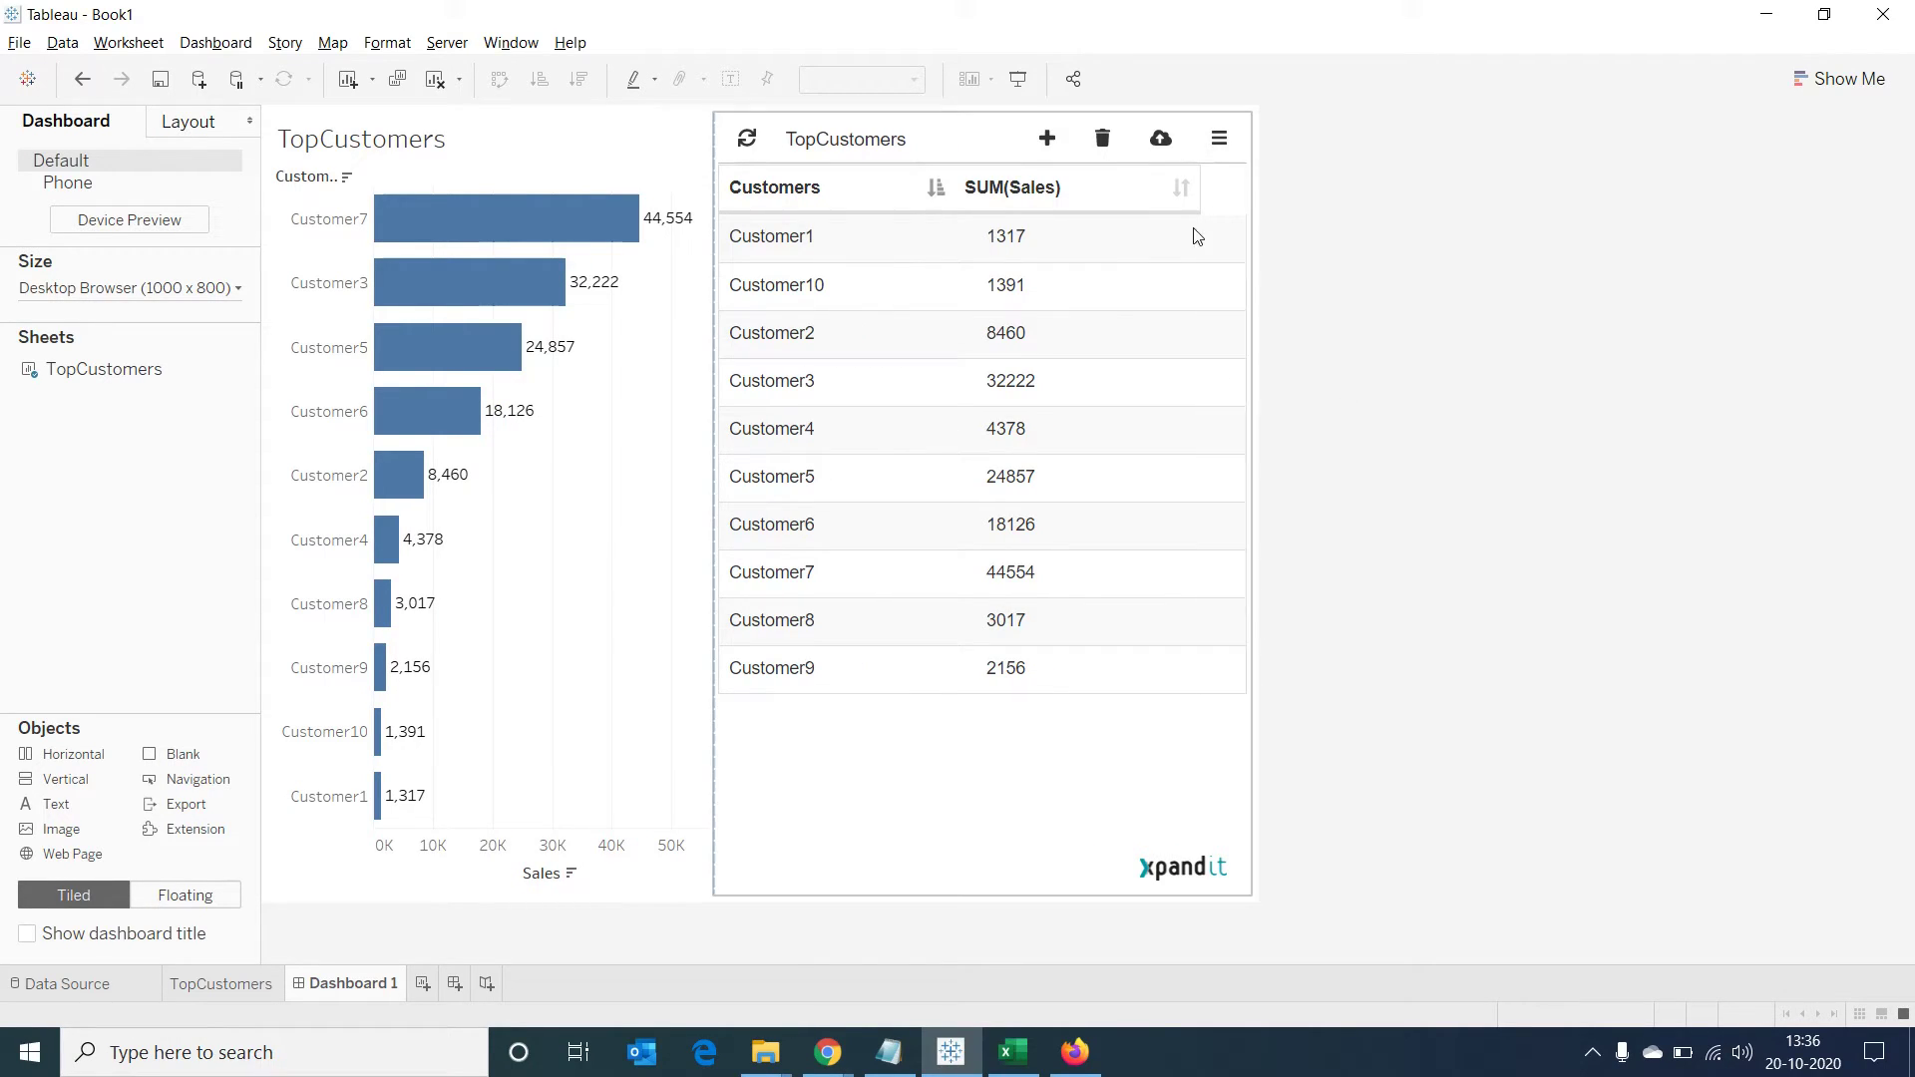
click(750, 145)
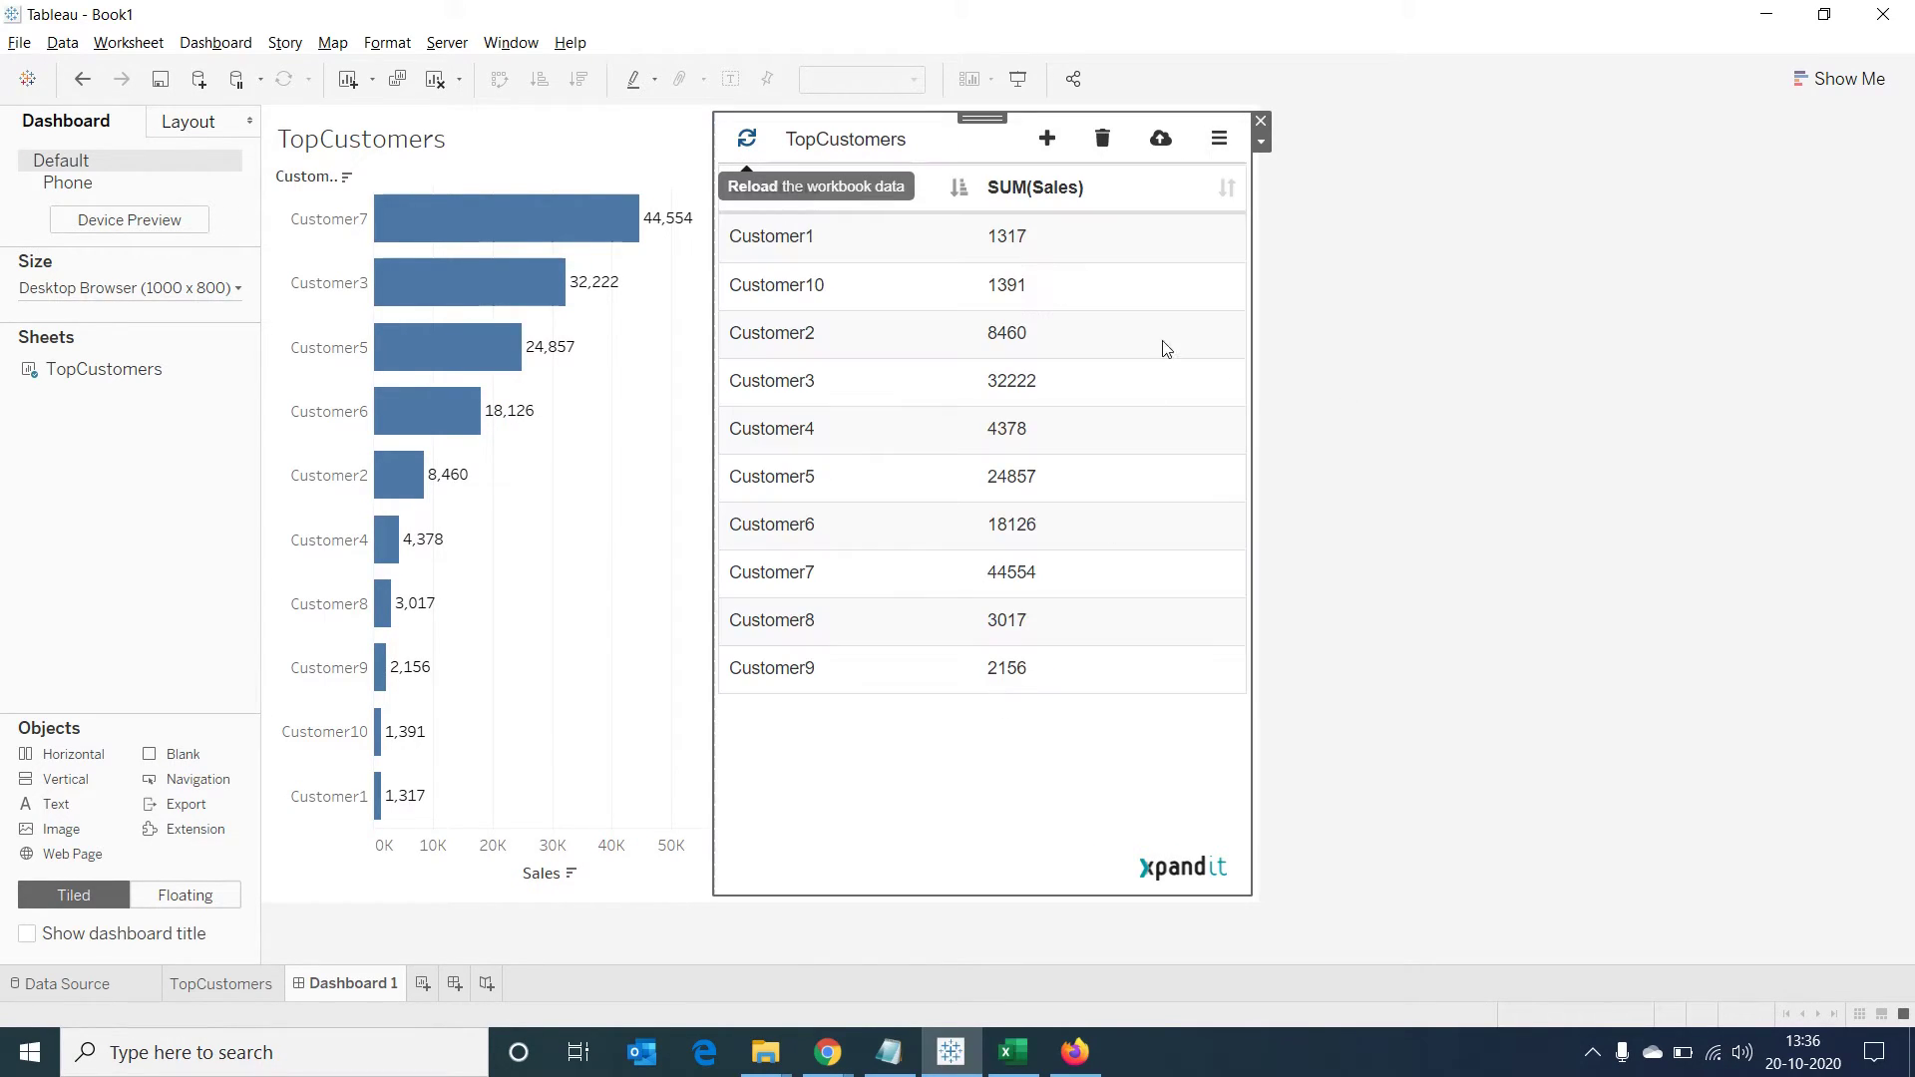
click(1261, 144)
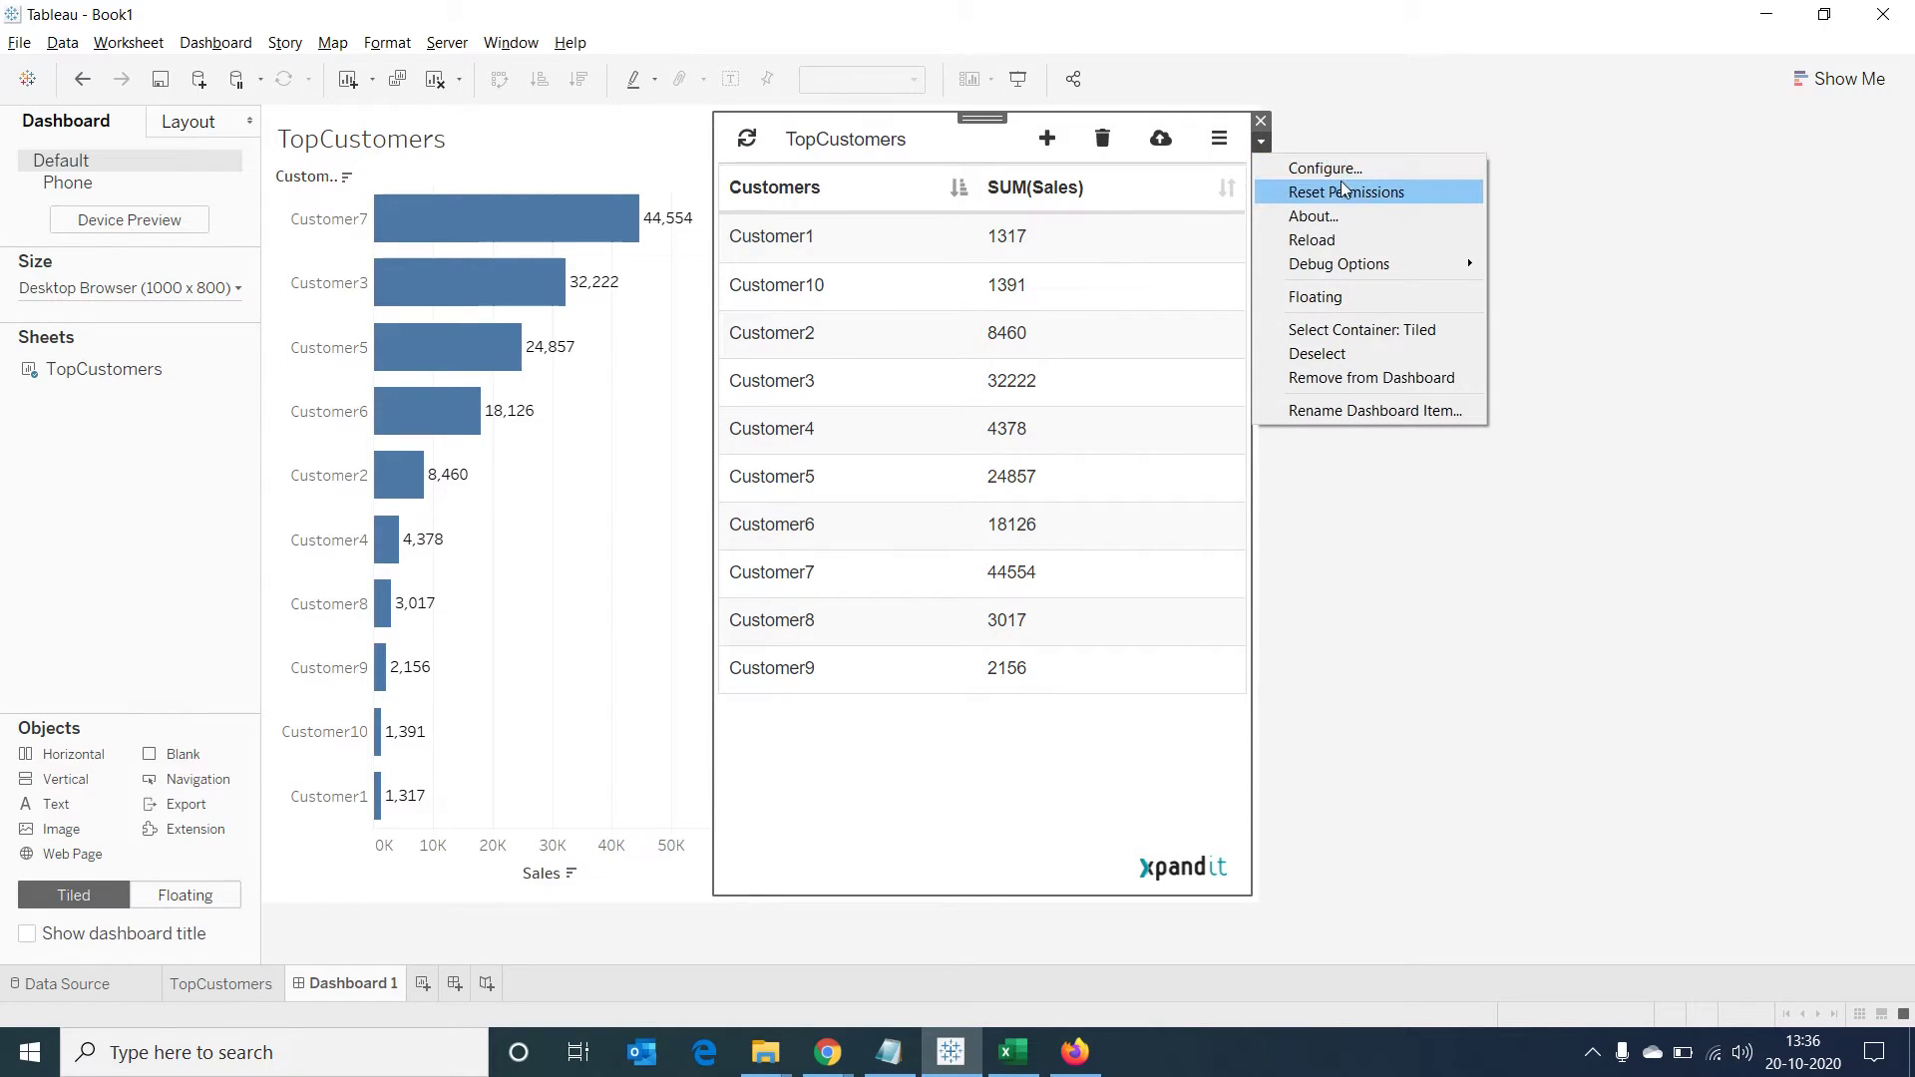
click(1342, 245)
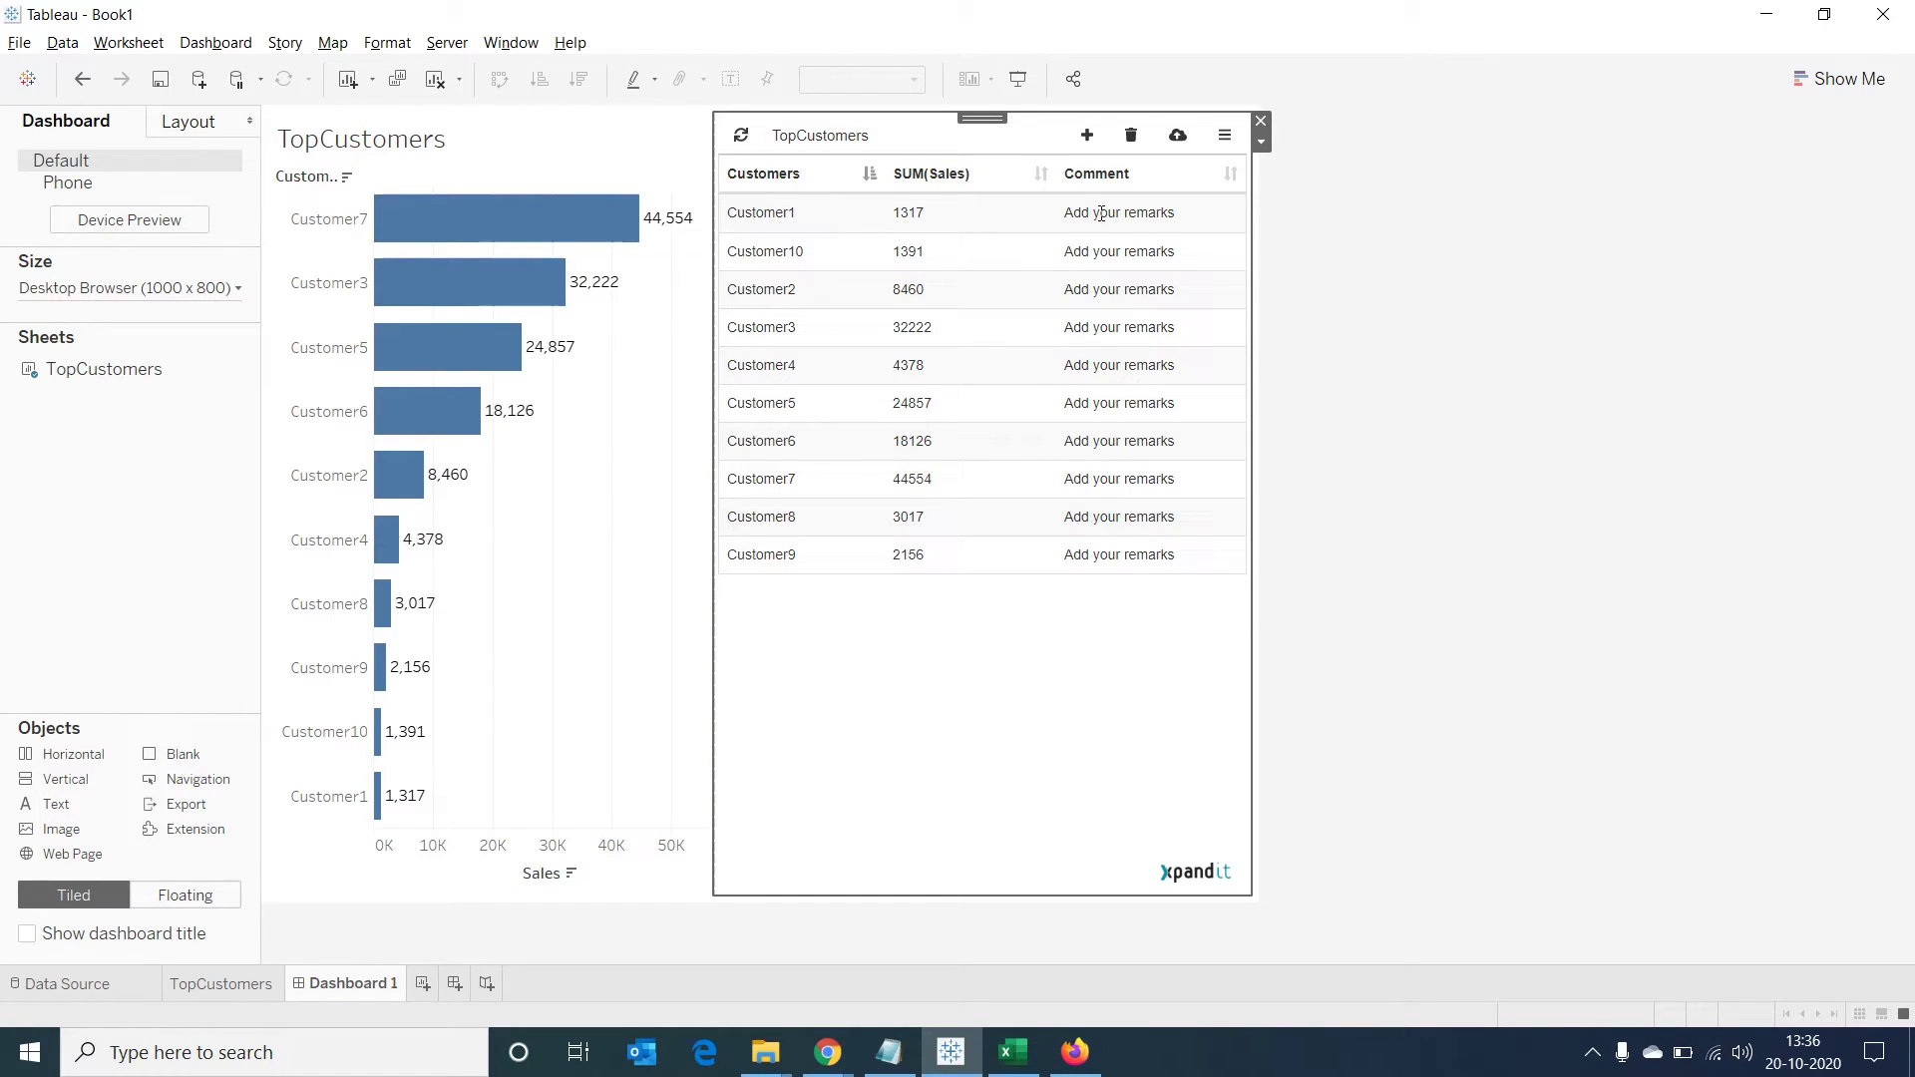
Sort by SUM(Sales) descending and set Customer1's comment to 'Payment received but system not updated'
click(1042, 177)
click(1042, 177)
click(1064, 557)
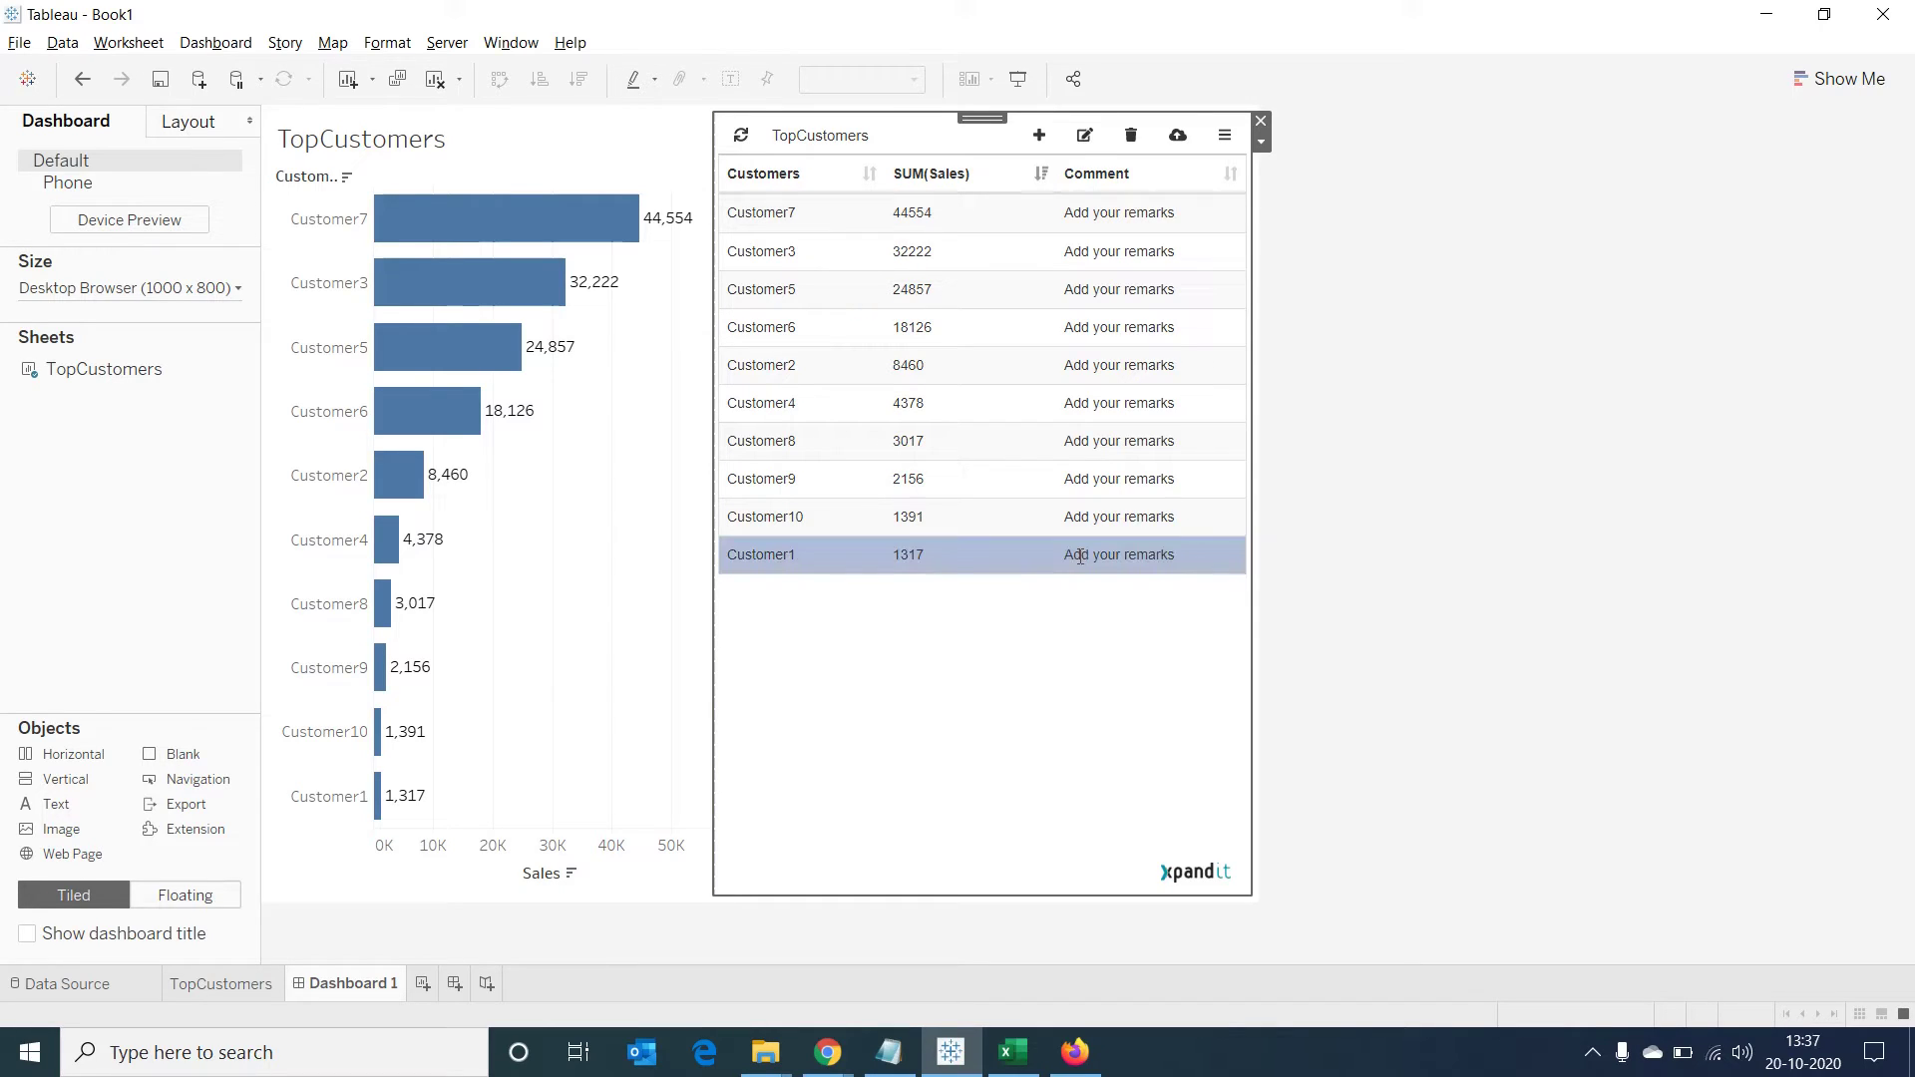
click(1085, 140)
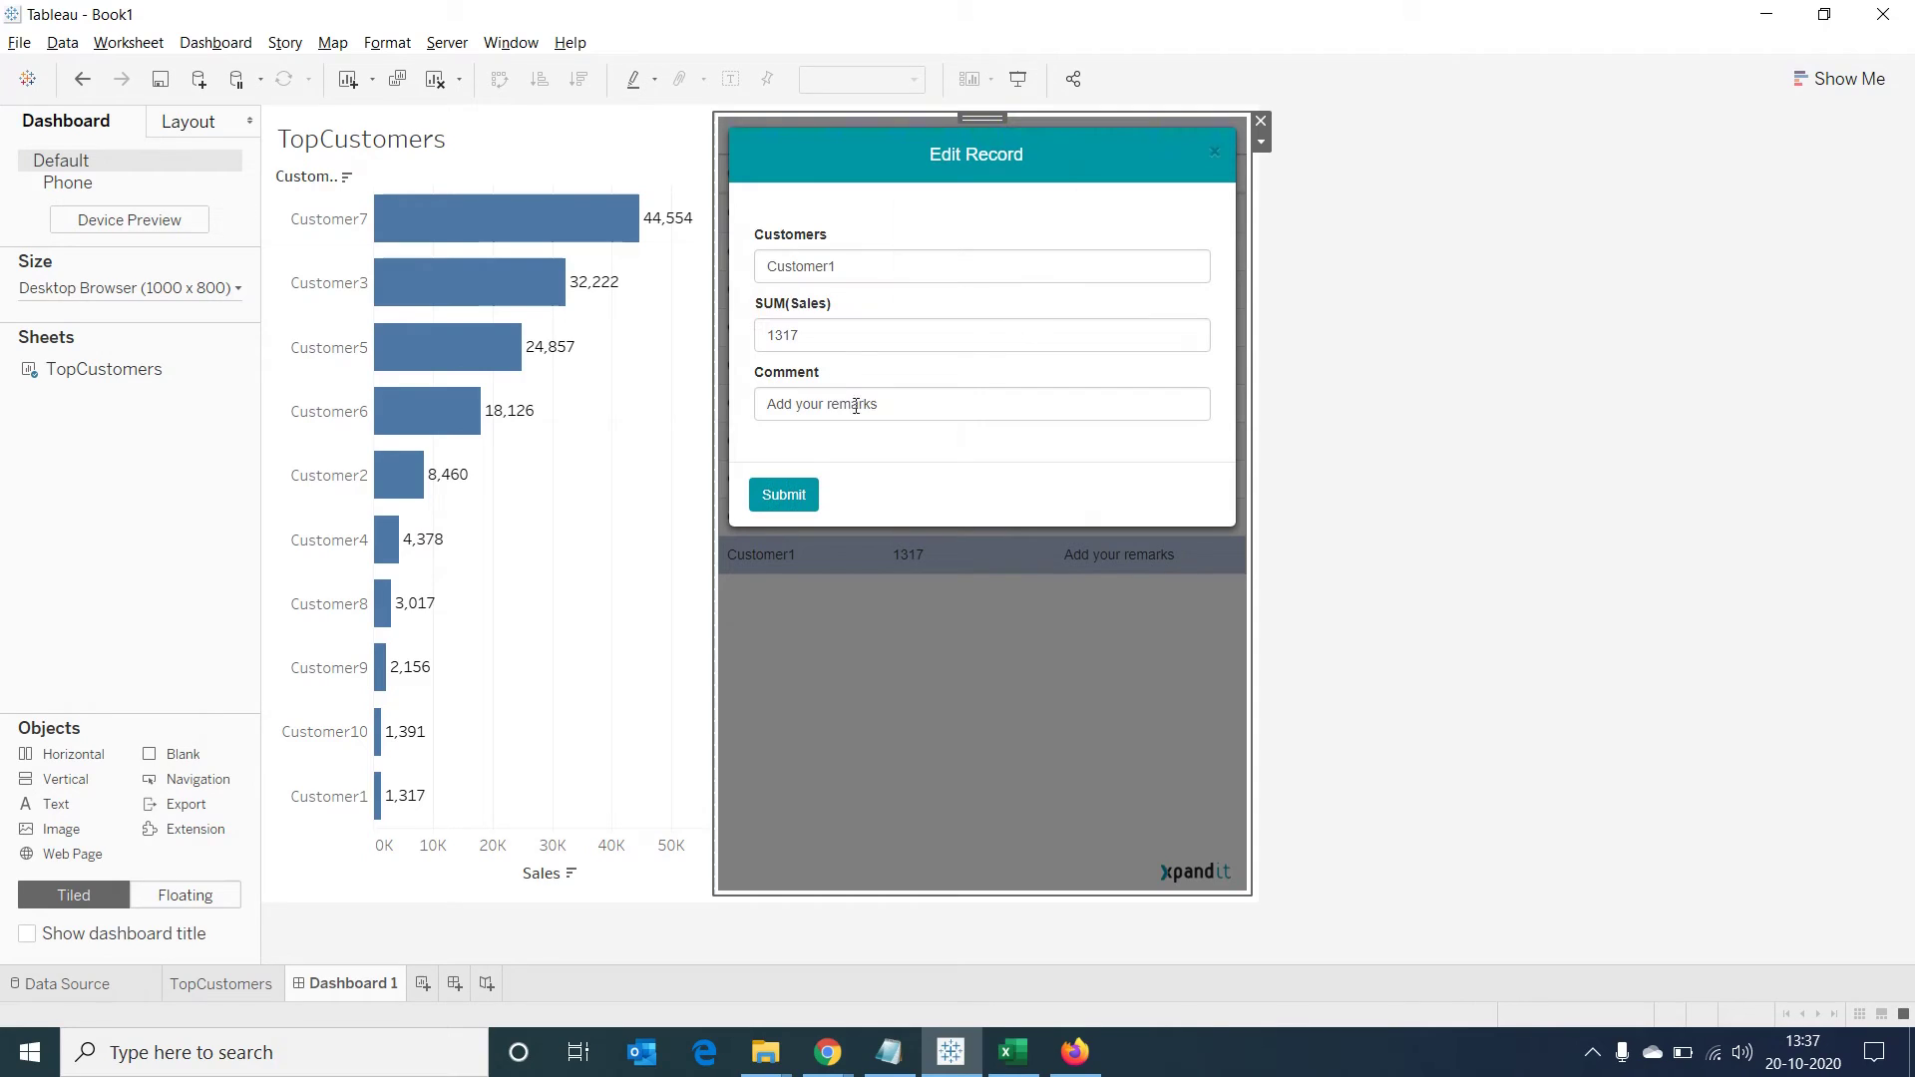
click(822, 409)
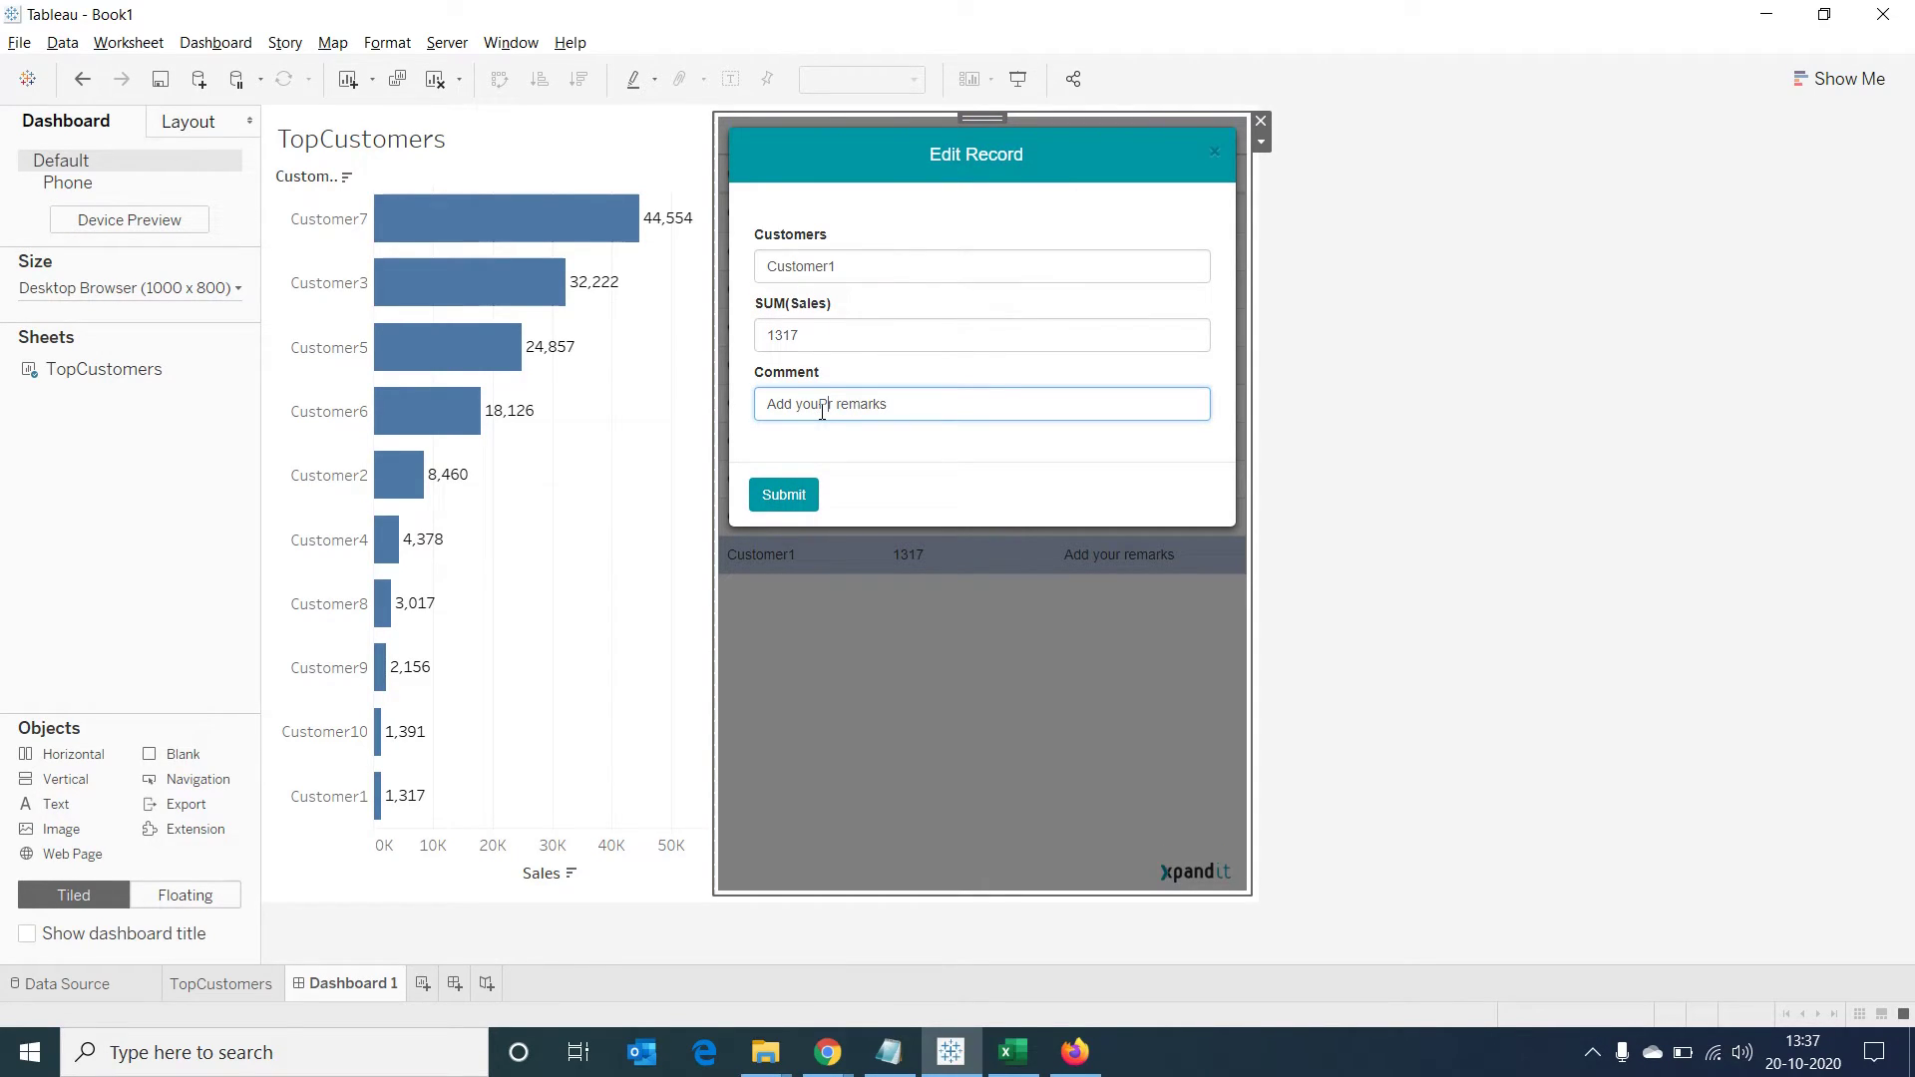
drag(897, 405, 718, 404)
text(Payment received but system not updated)
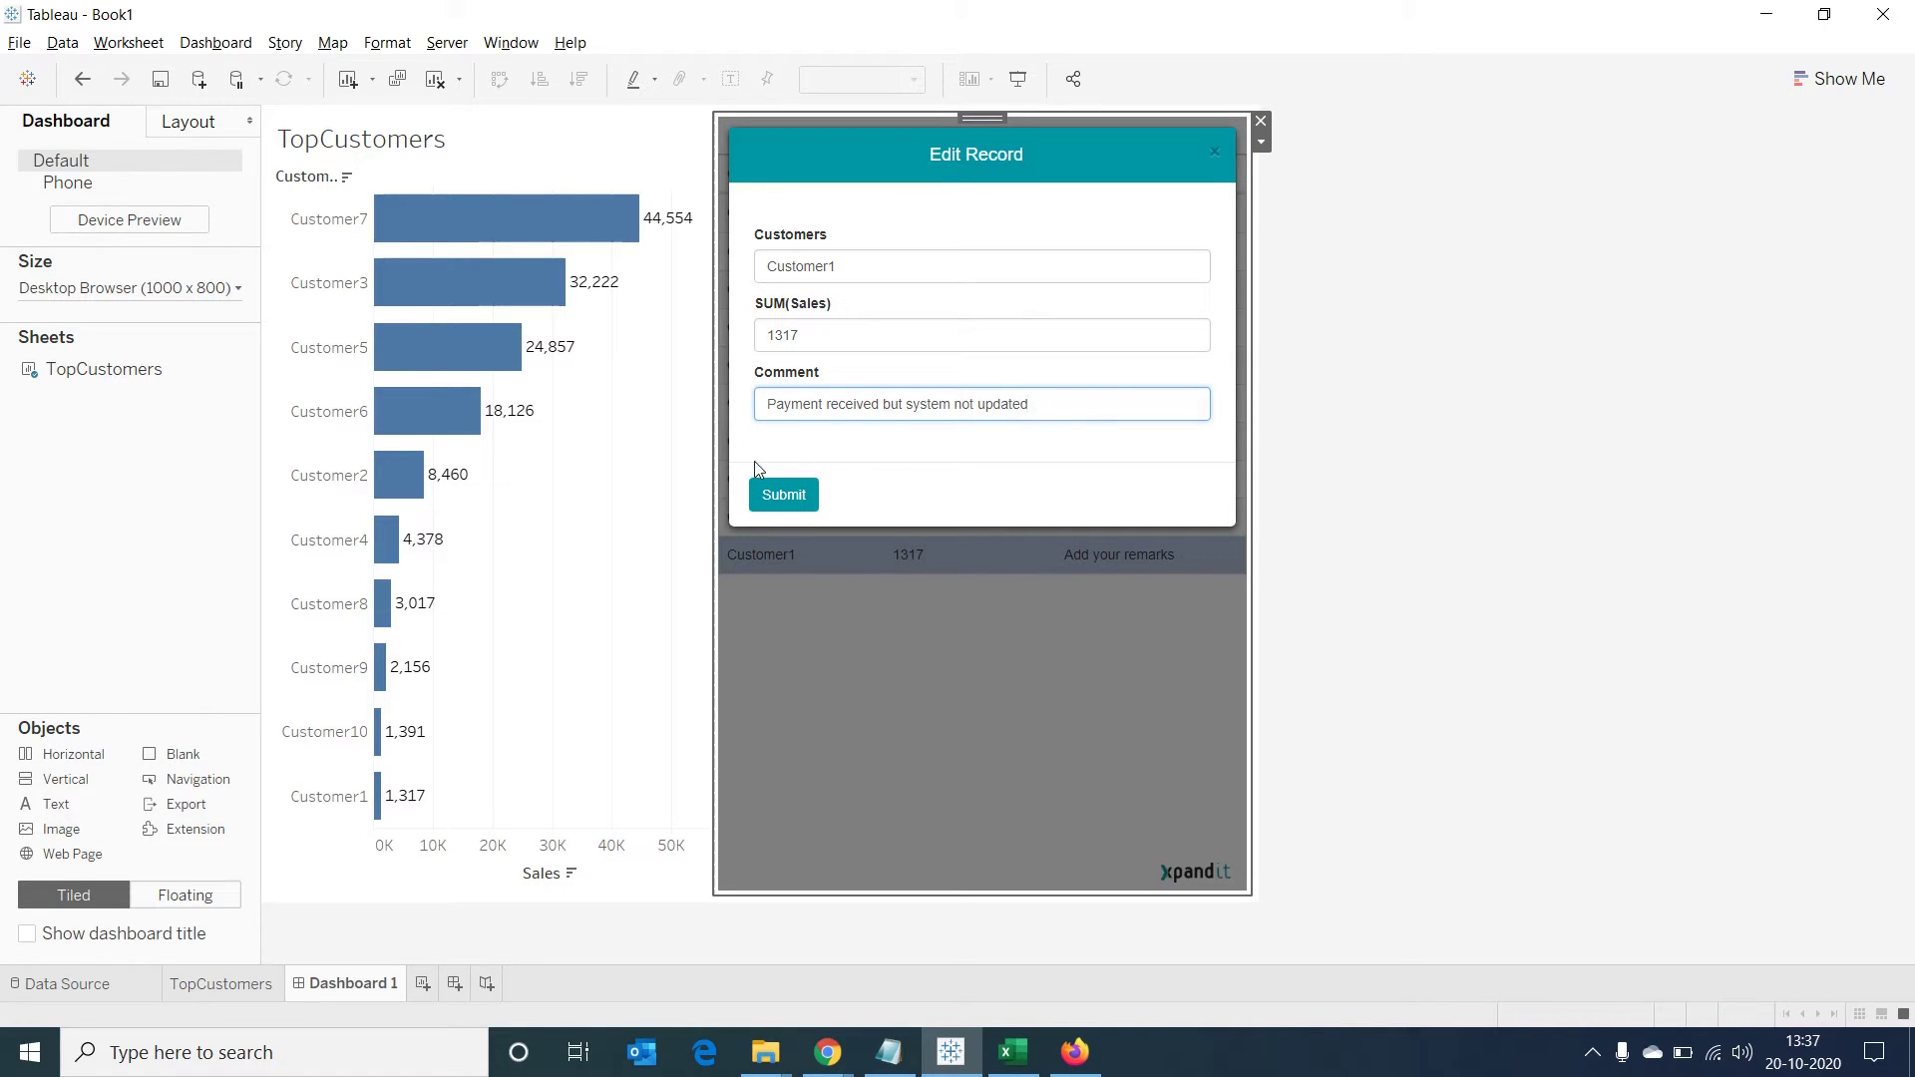
click(772, 494)
Comment Customer10 'System Issue' and Customer7 'Top customer for several months', then send the data
click(997, 516)
click(893, 404)
text(System Issue)
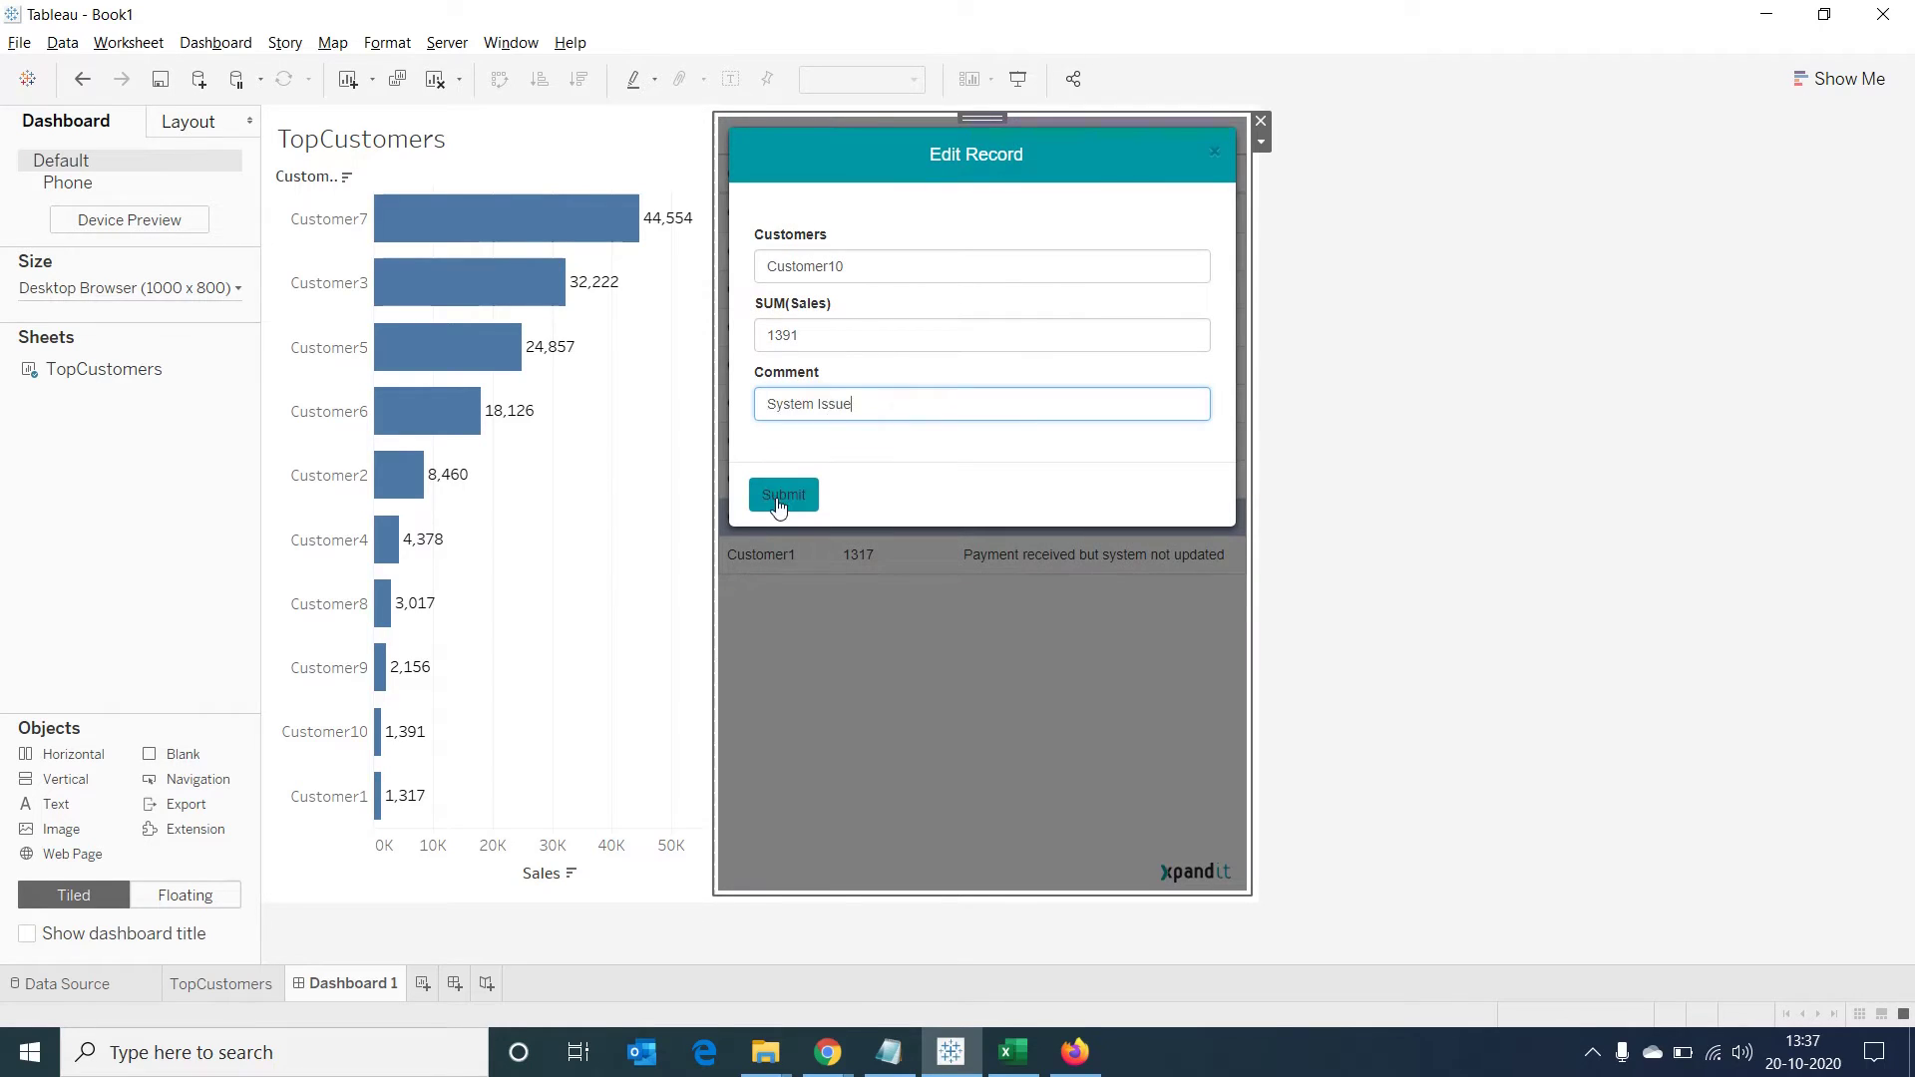
click(779, 499)
click(855, 213)
click(854, 414)
text(Top customer for several months)
key(Return)
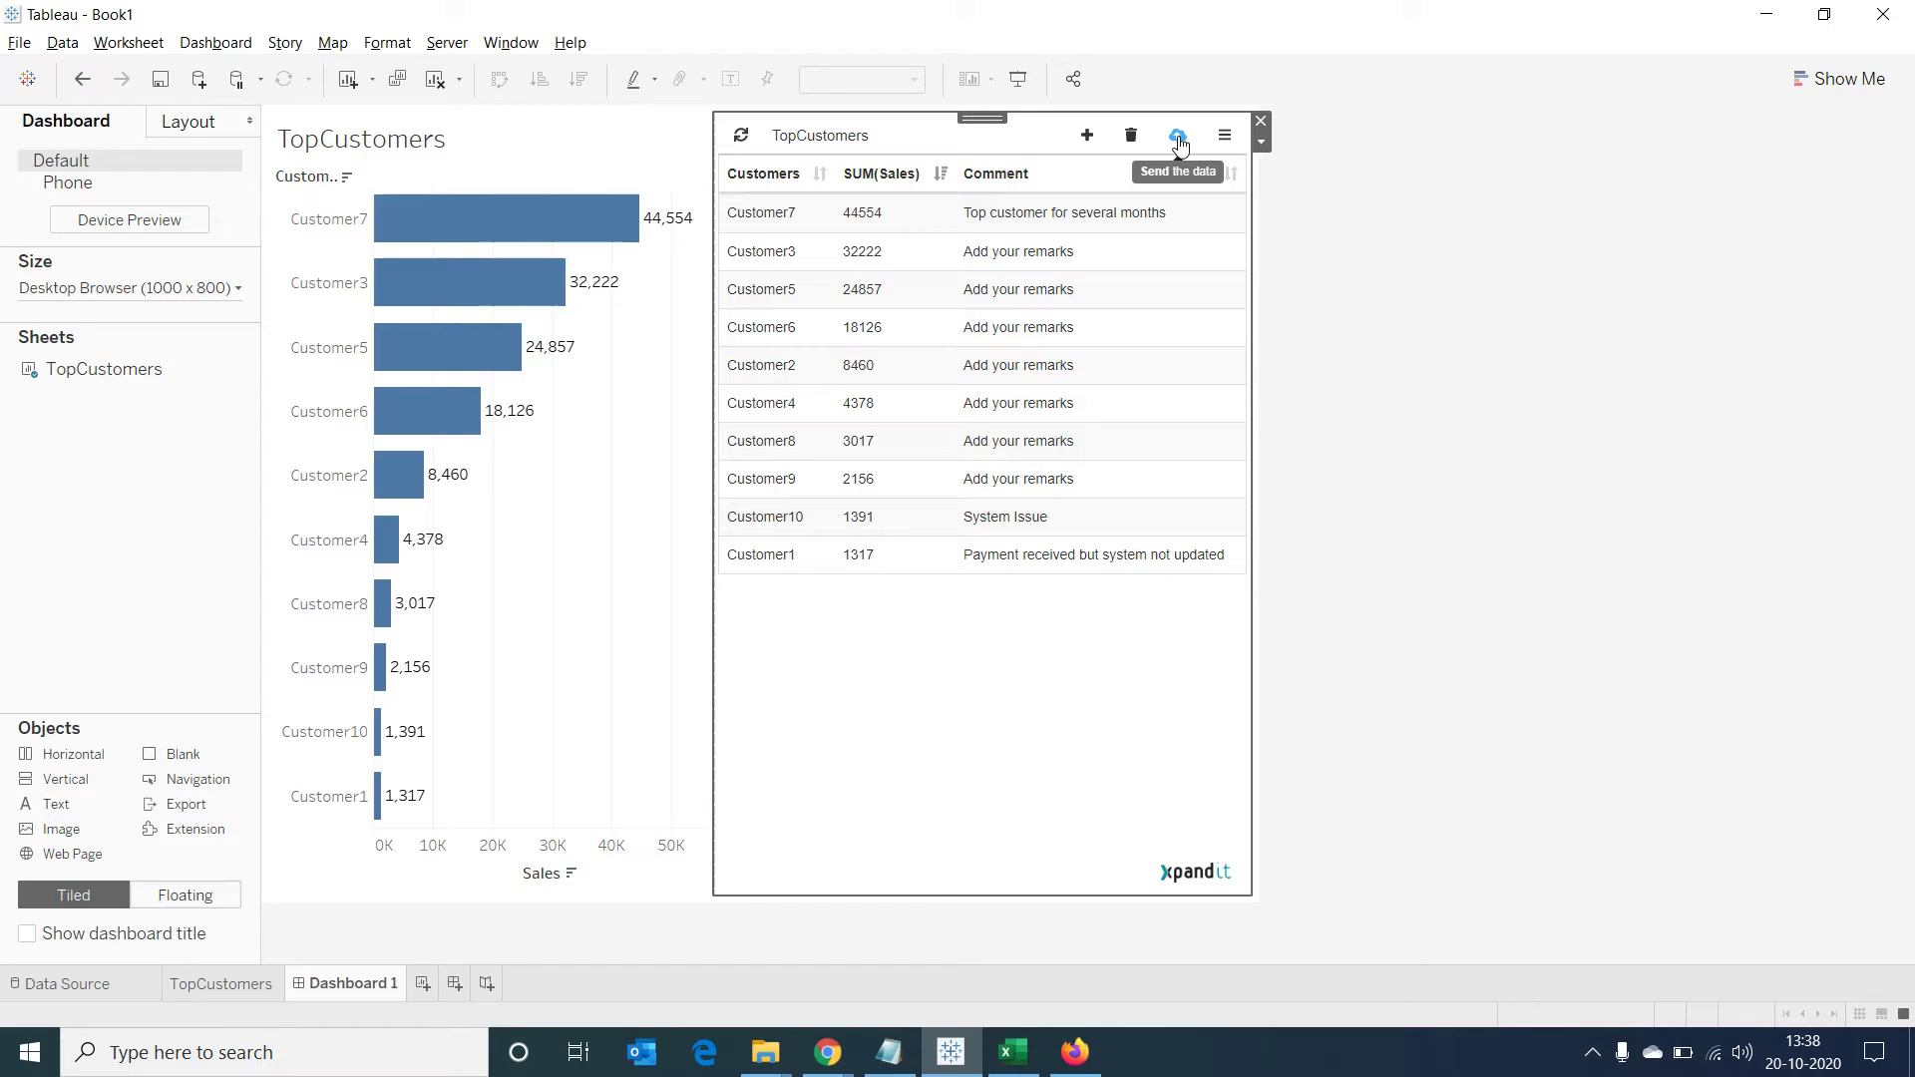
click(1179, 143)
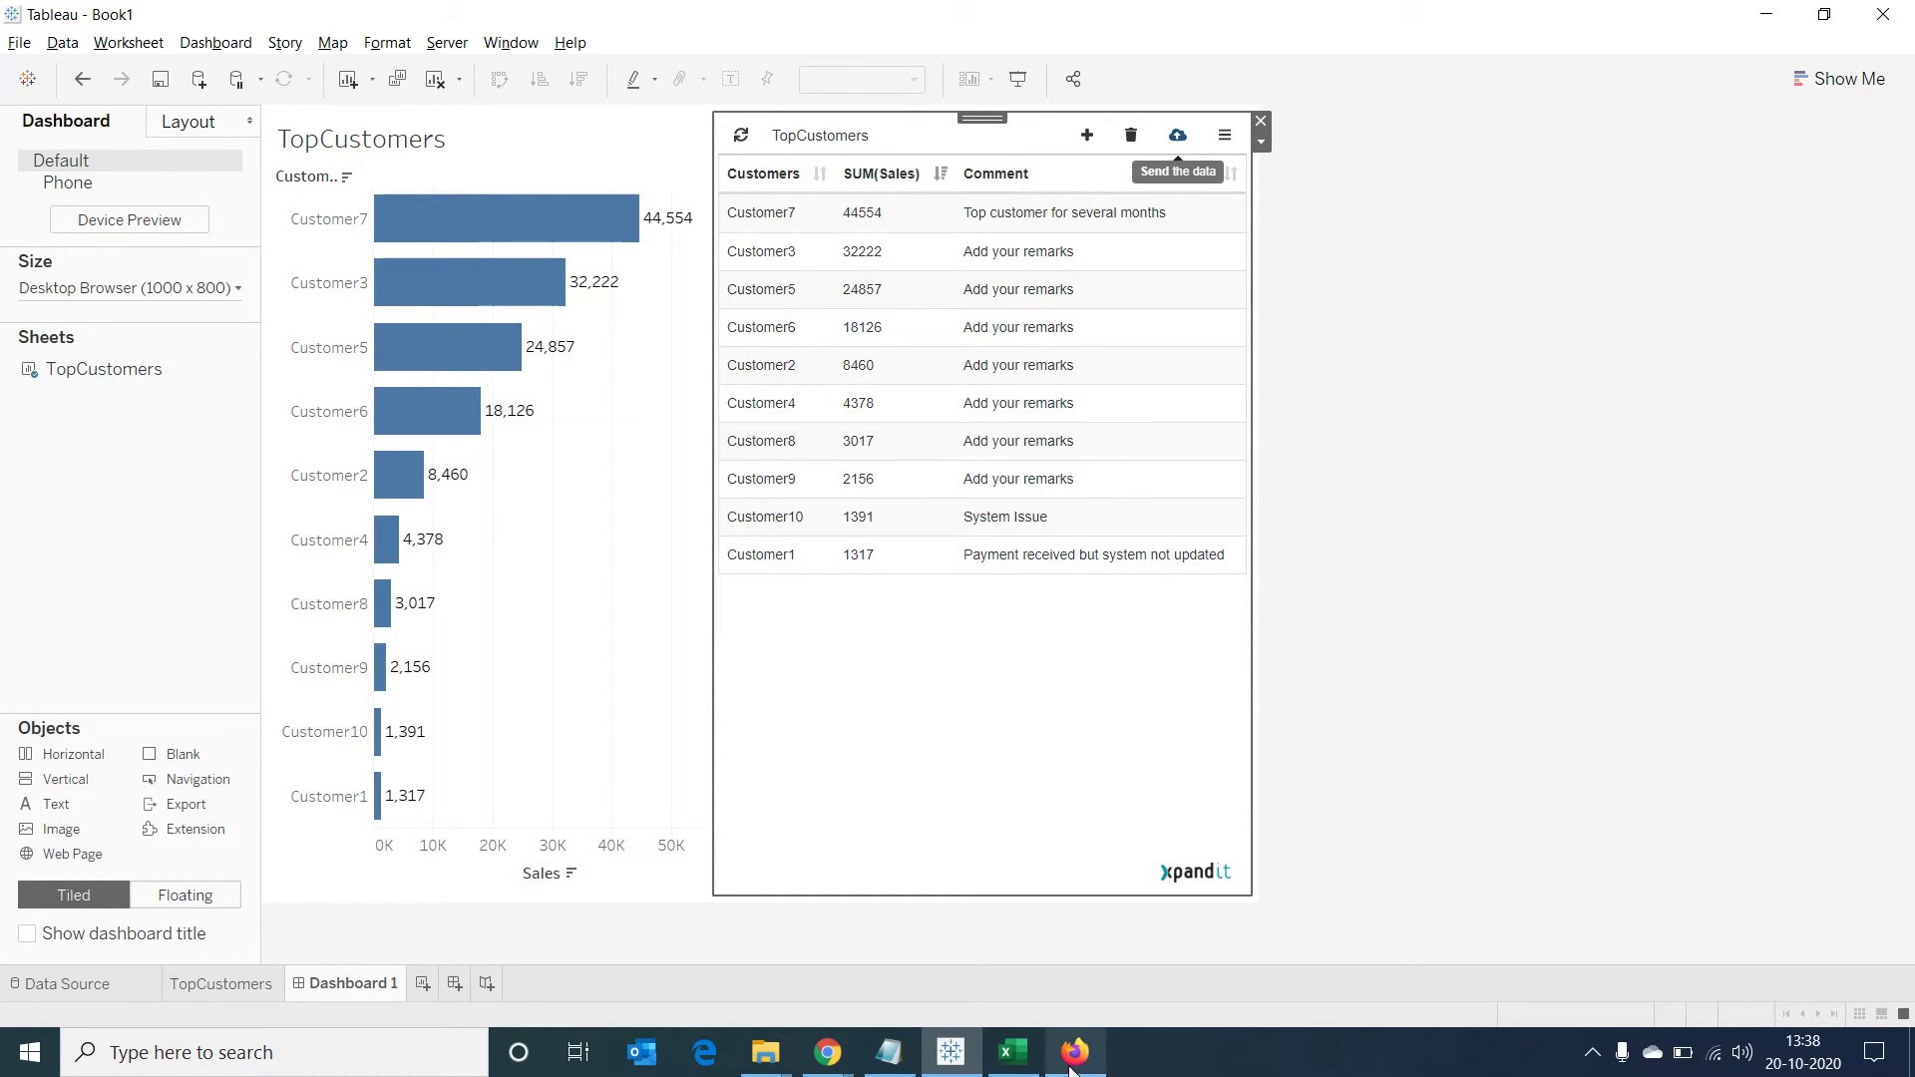
Widen the Google Sheet's column C to show the full comments, then return to Tableau's dashboard
mouse_move(1072, 1060)
click(1091, 995)
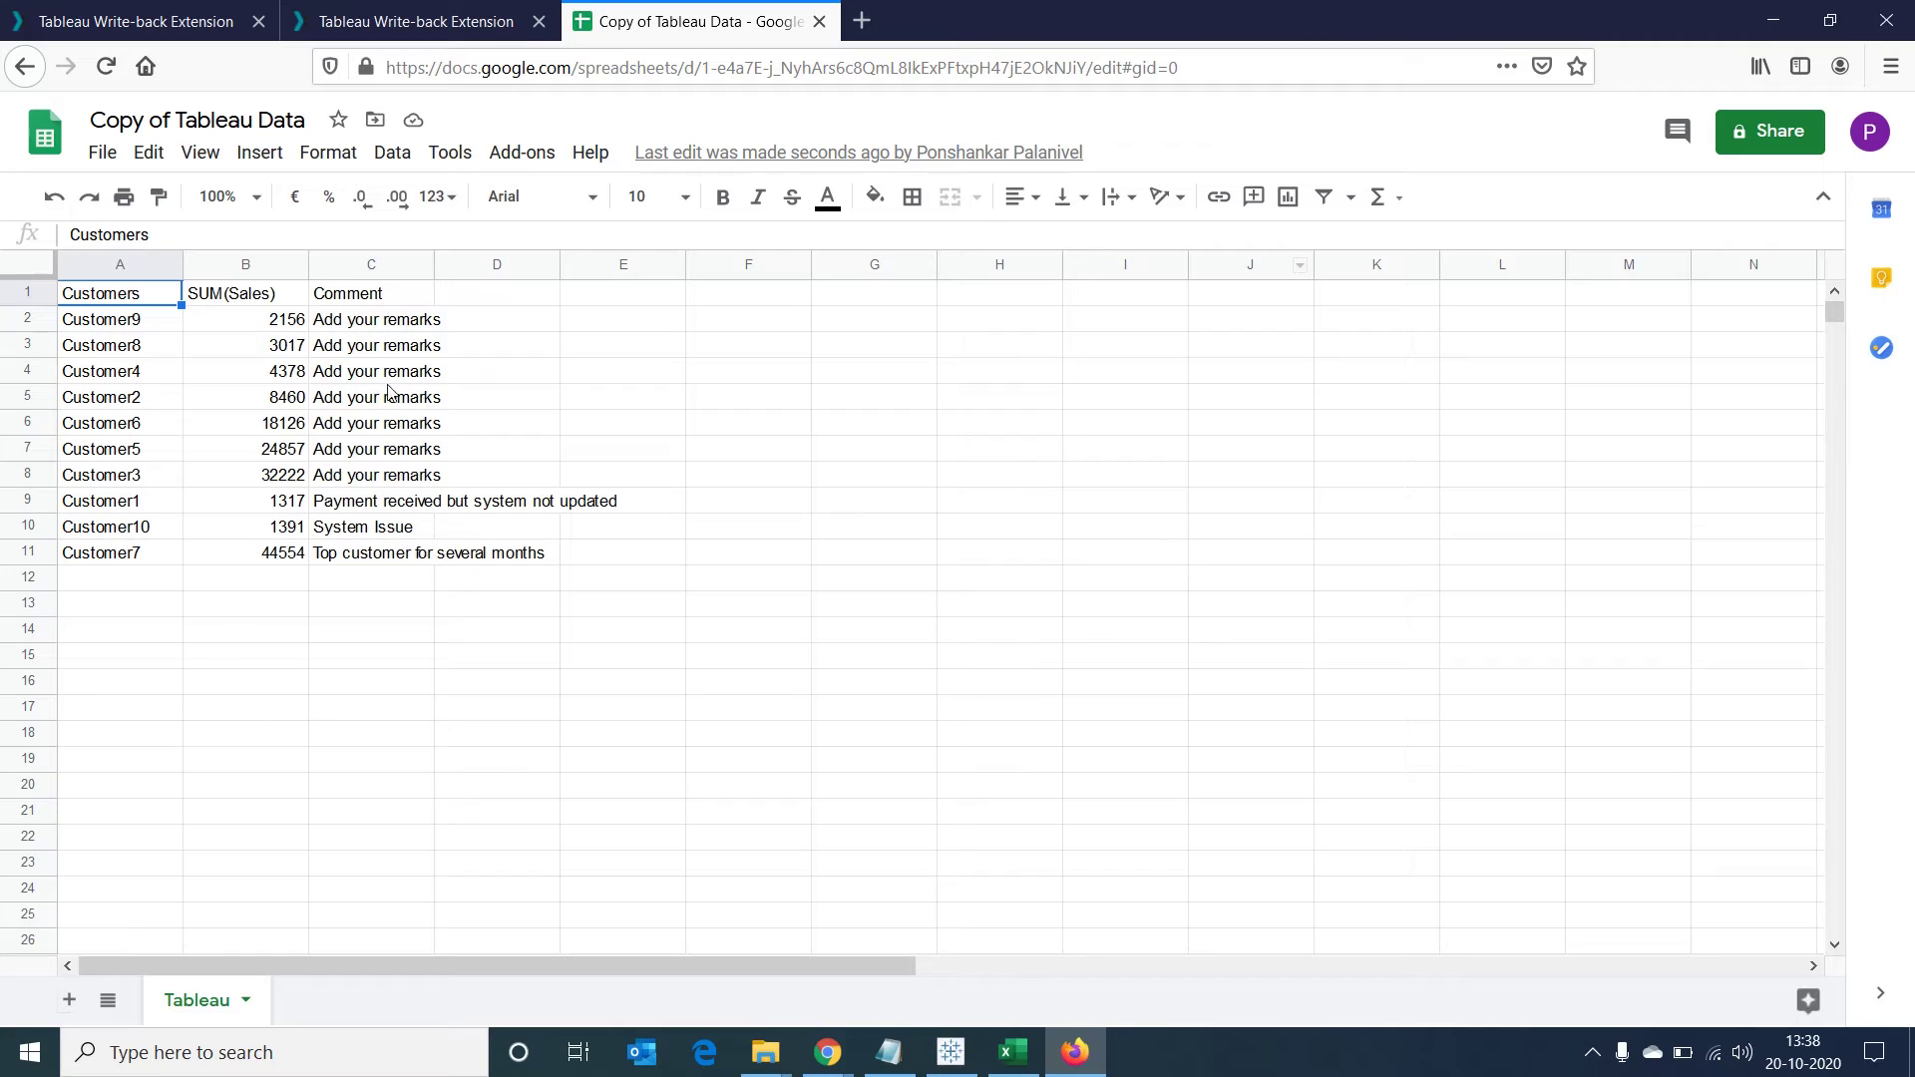
drag(435, 264, 572, 267)
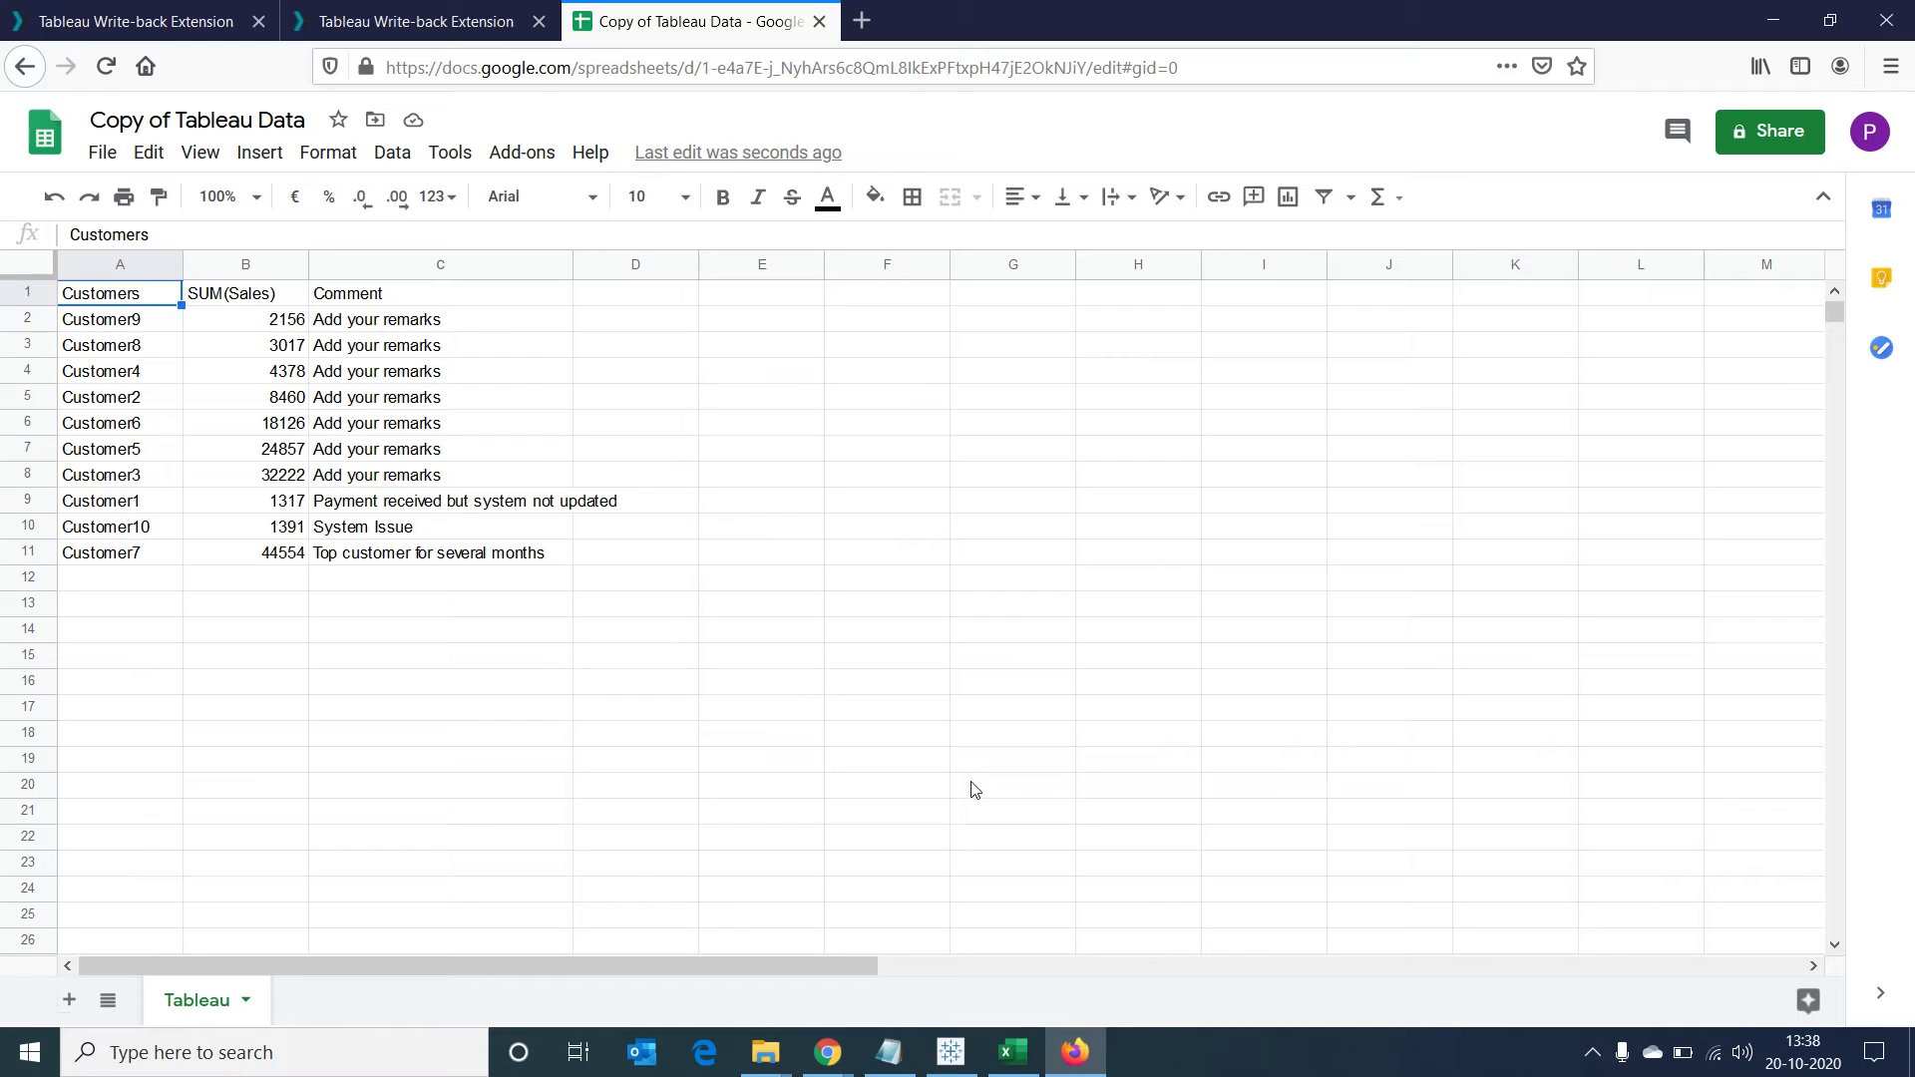
click(951, 1053)
click(1465, 626)
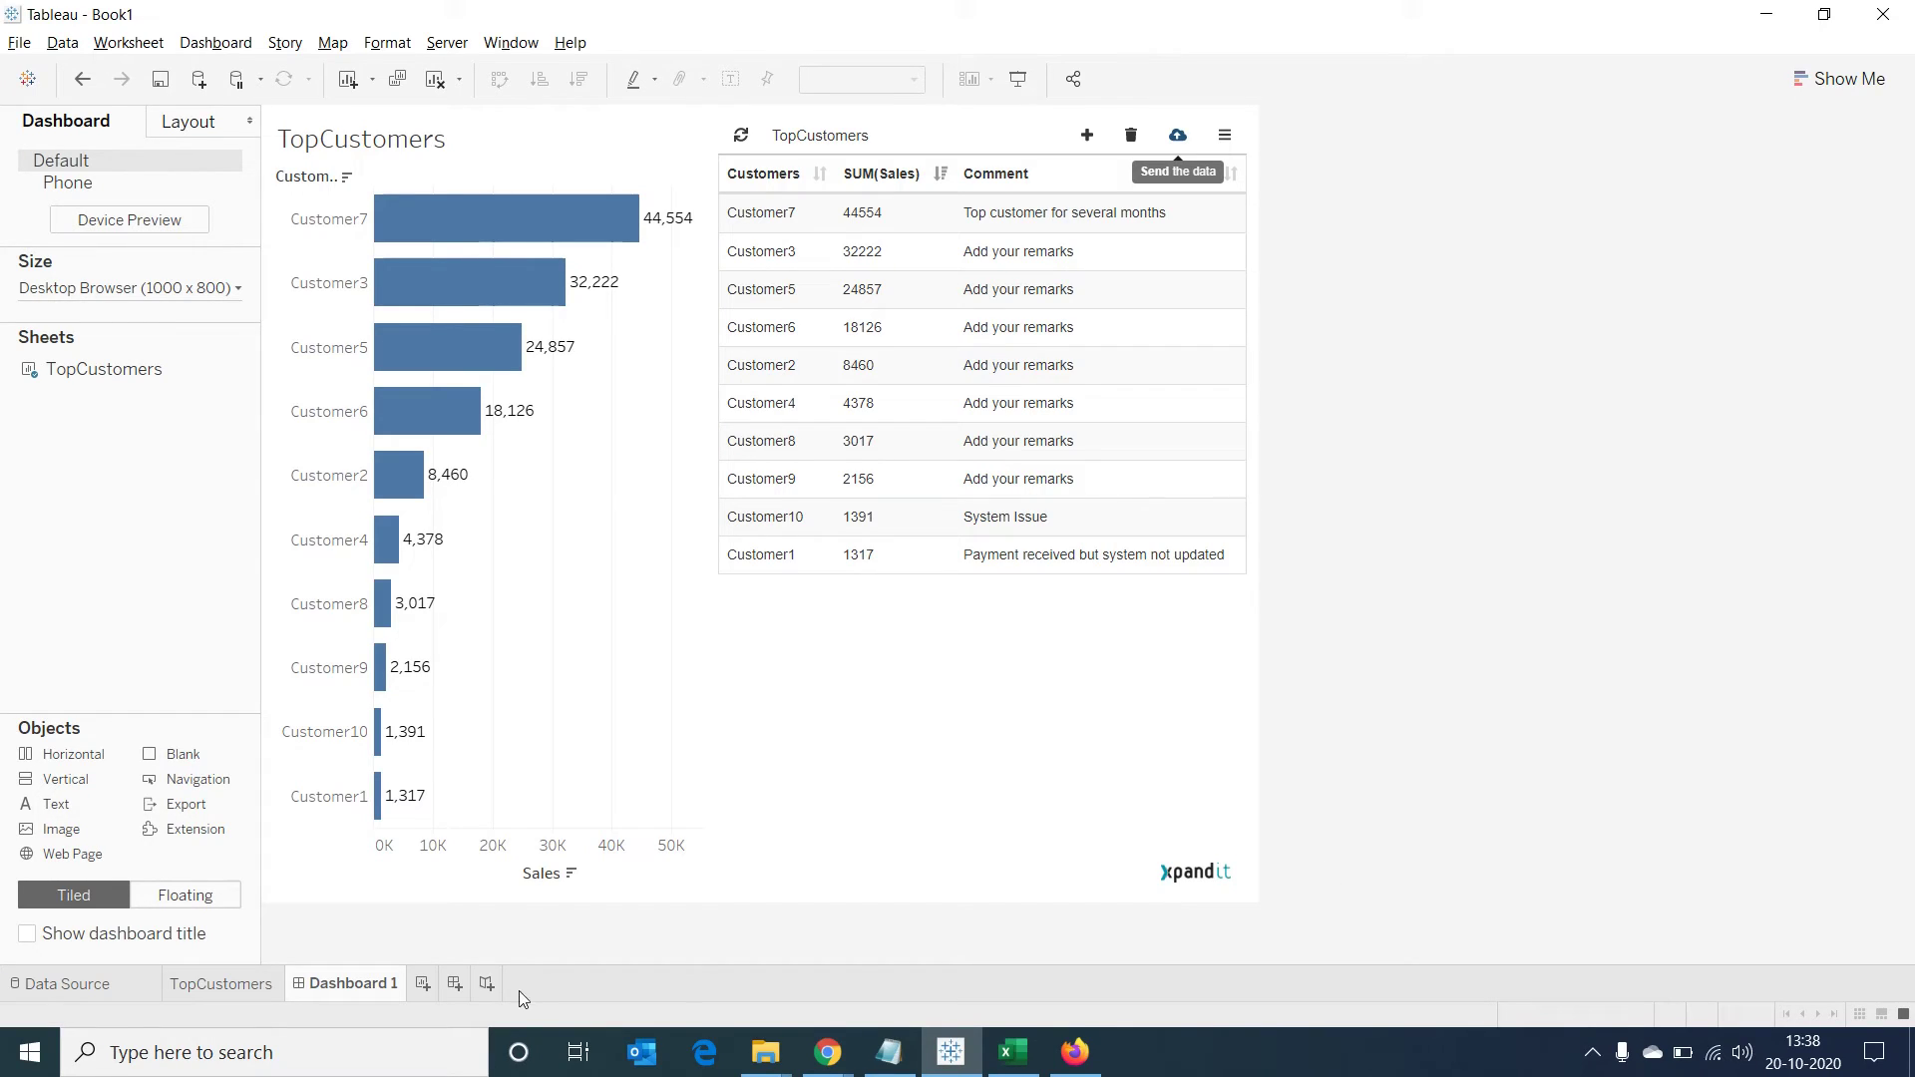
Create Sheet 2 and start a new Google Sheets data source connection
click(422, 983)
click(62, 43)
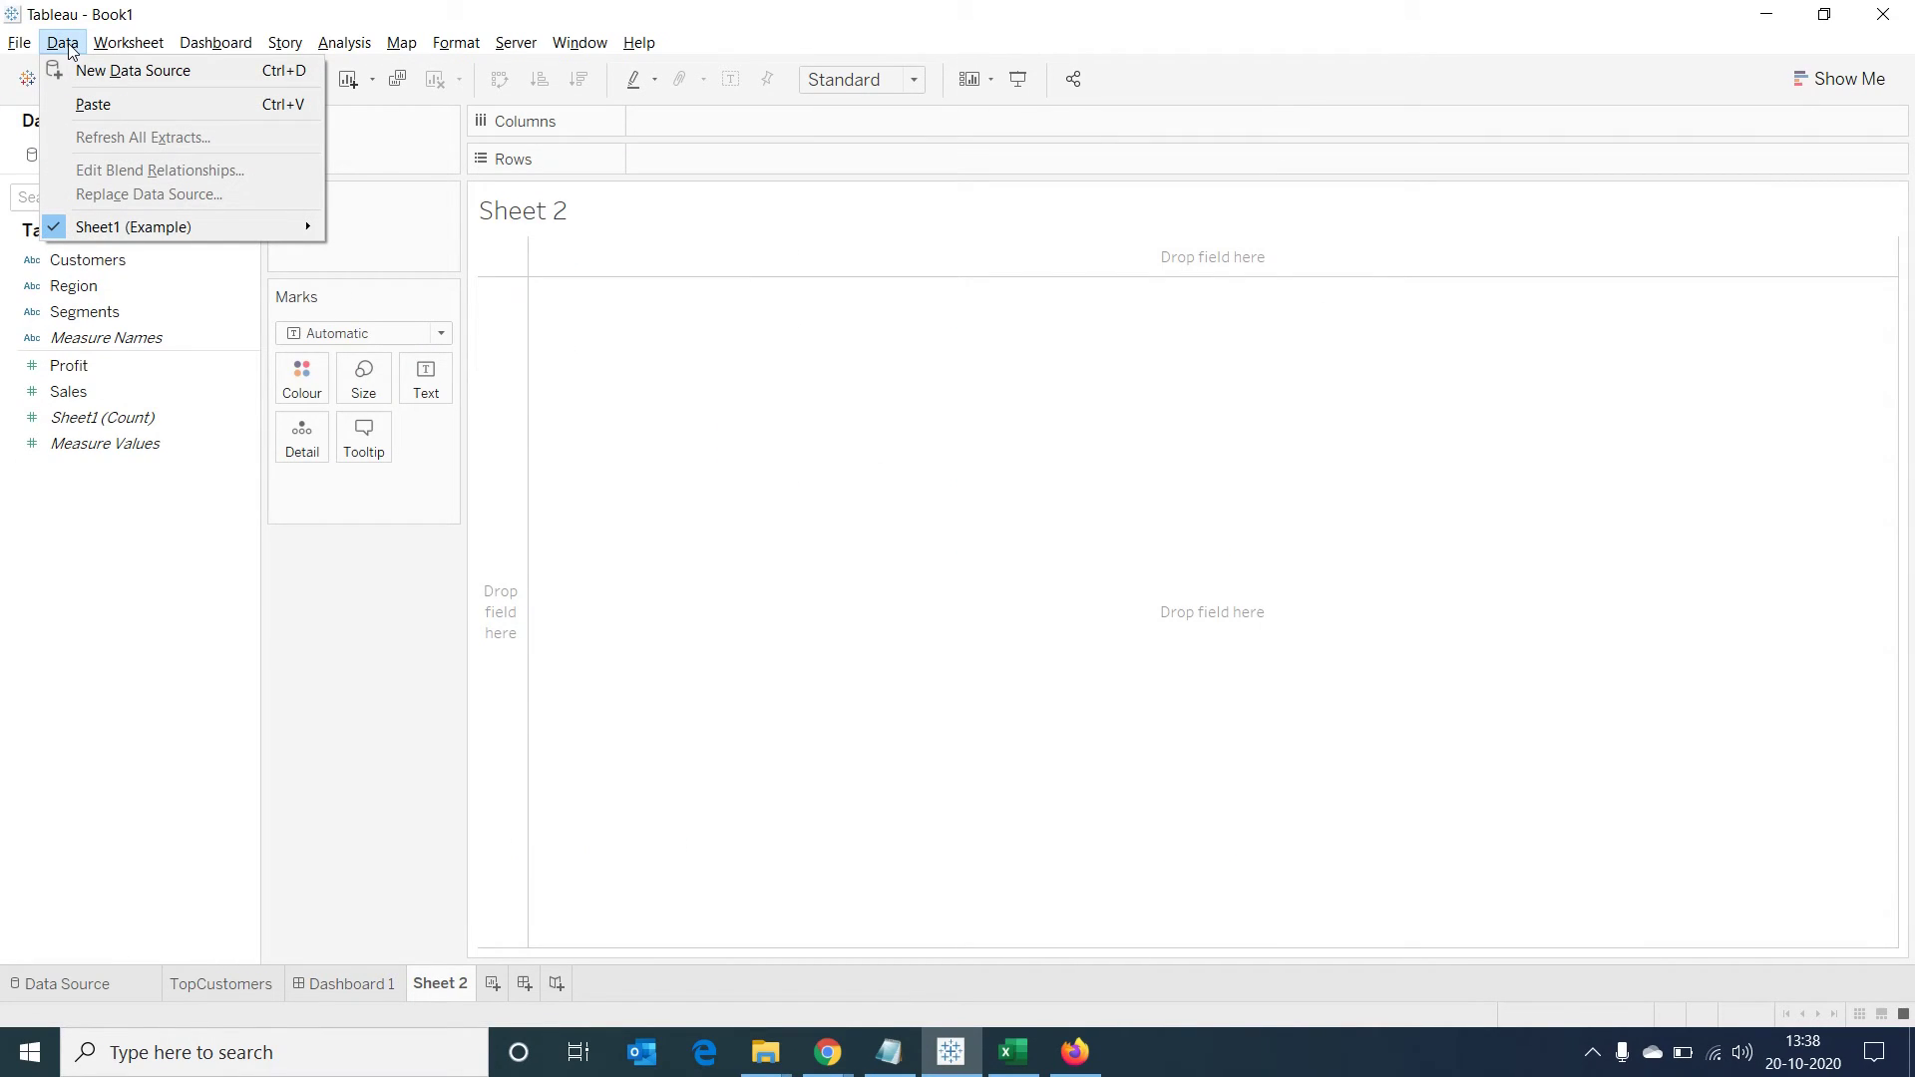
click(125, 71)
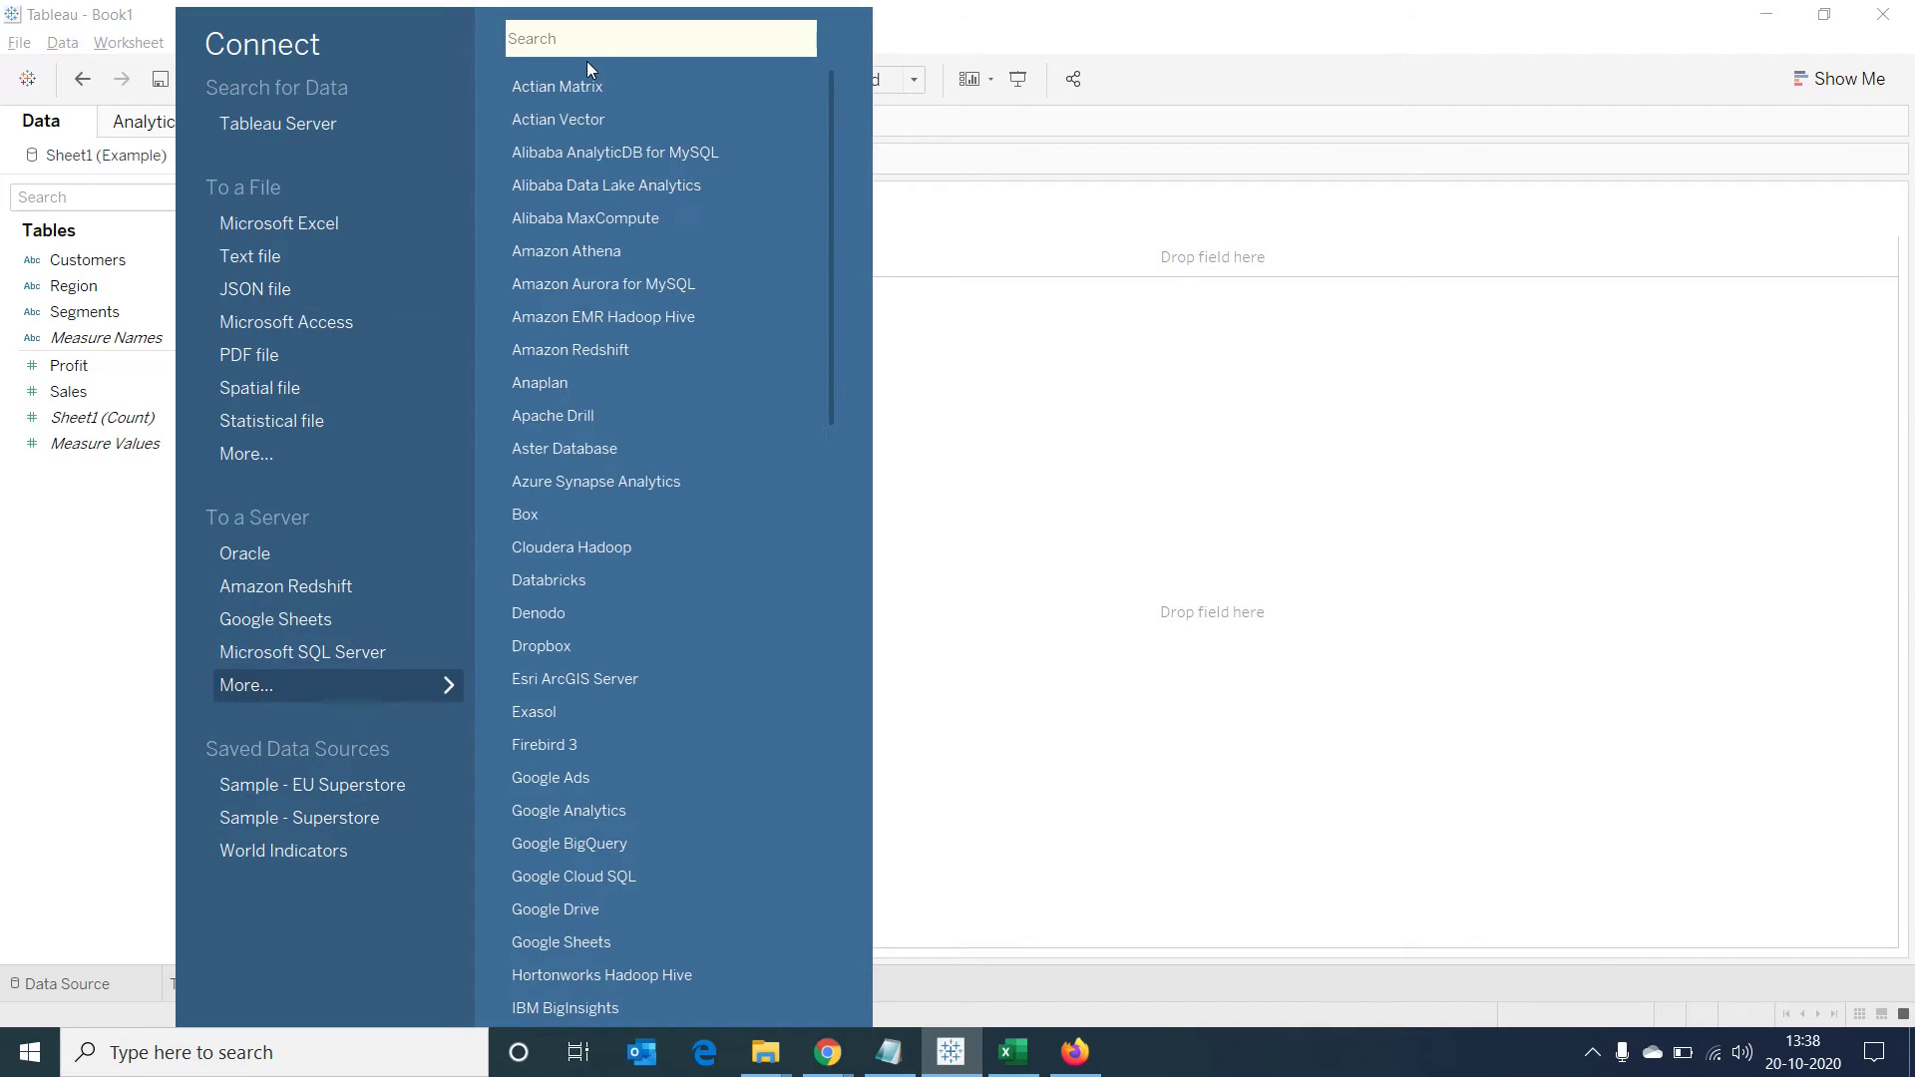
text(google)
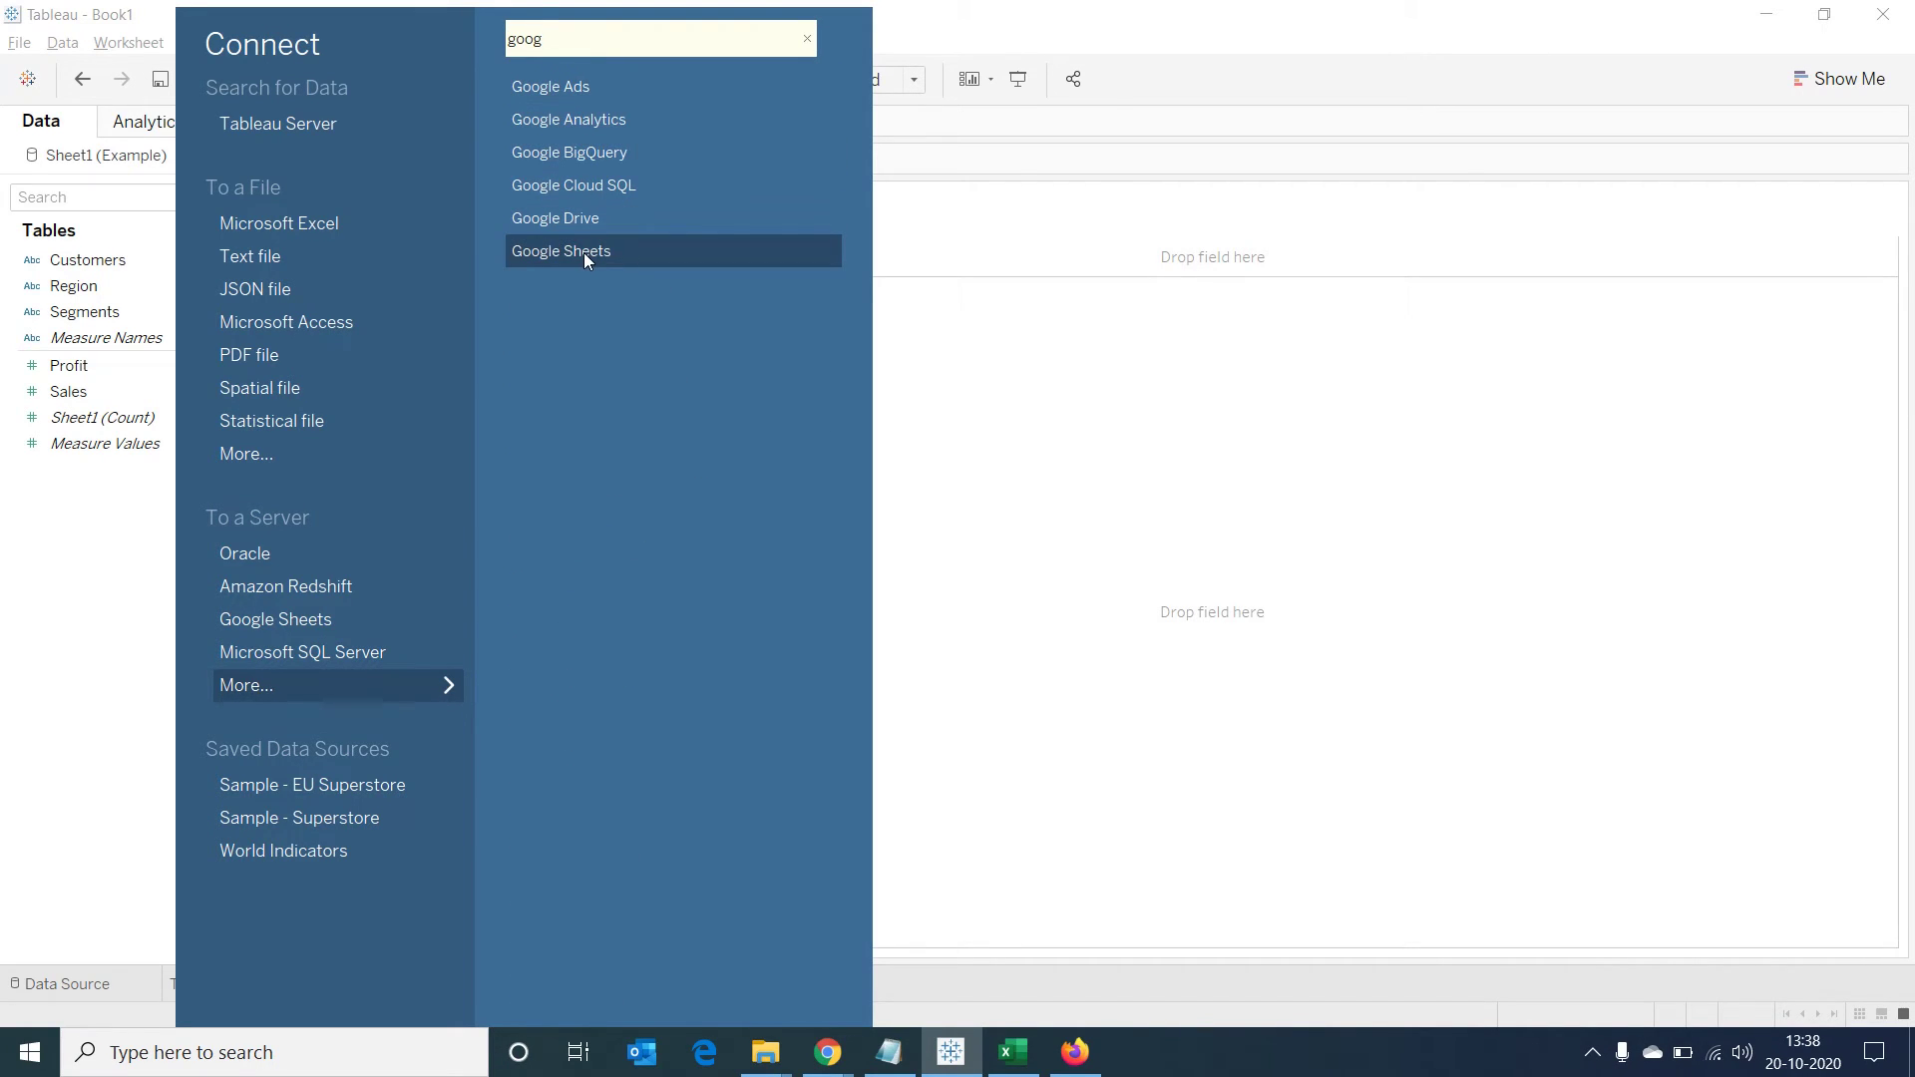
click(583, 251)
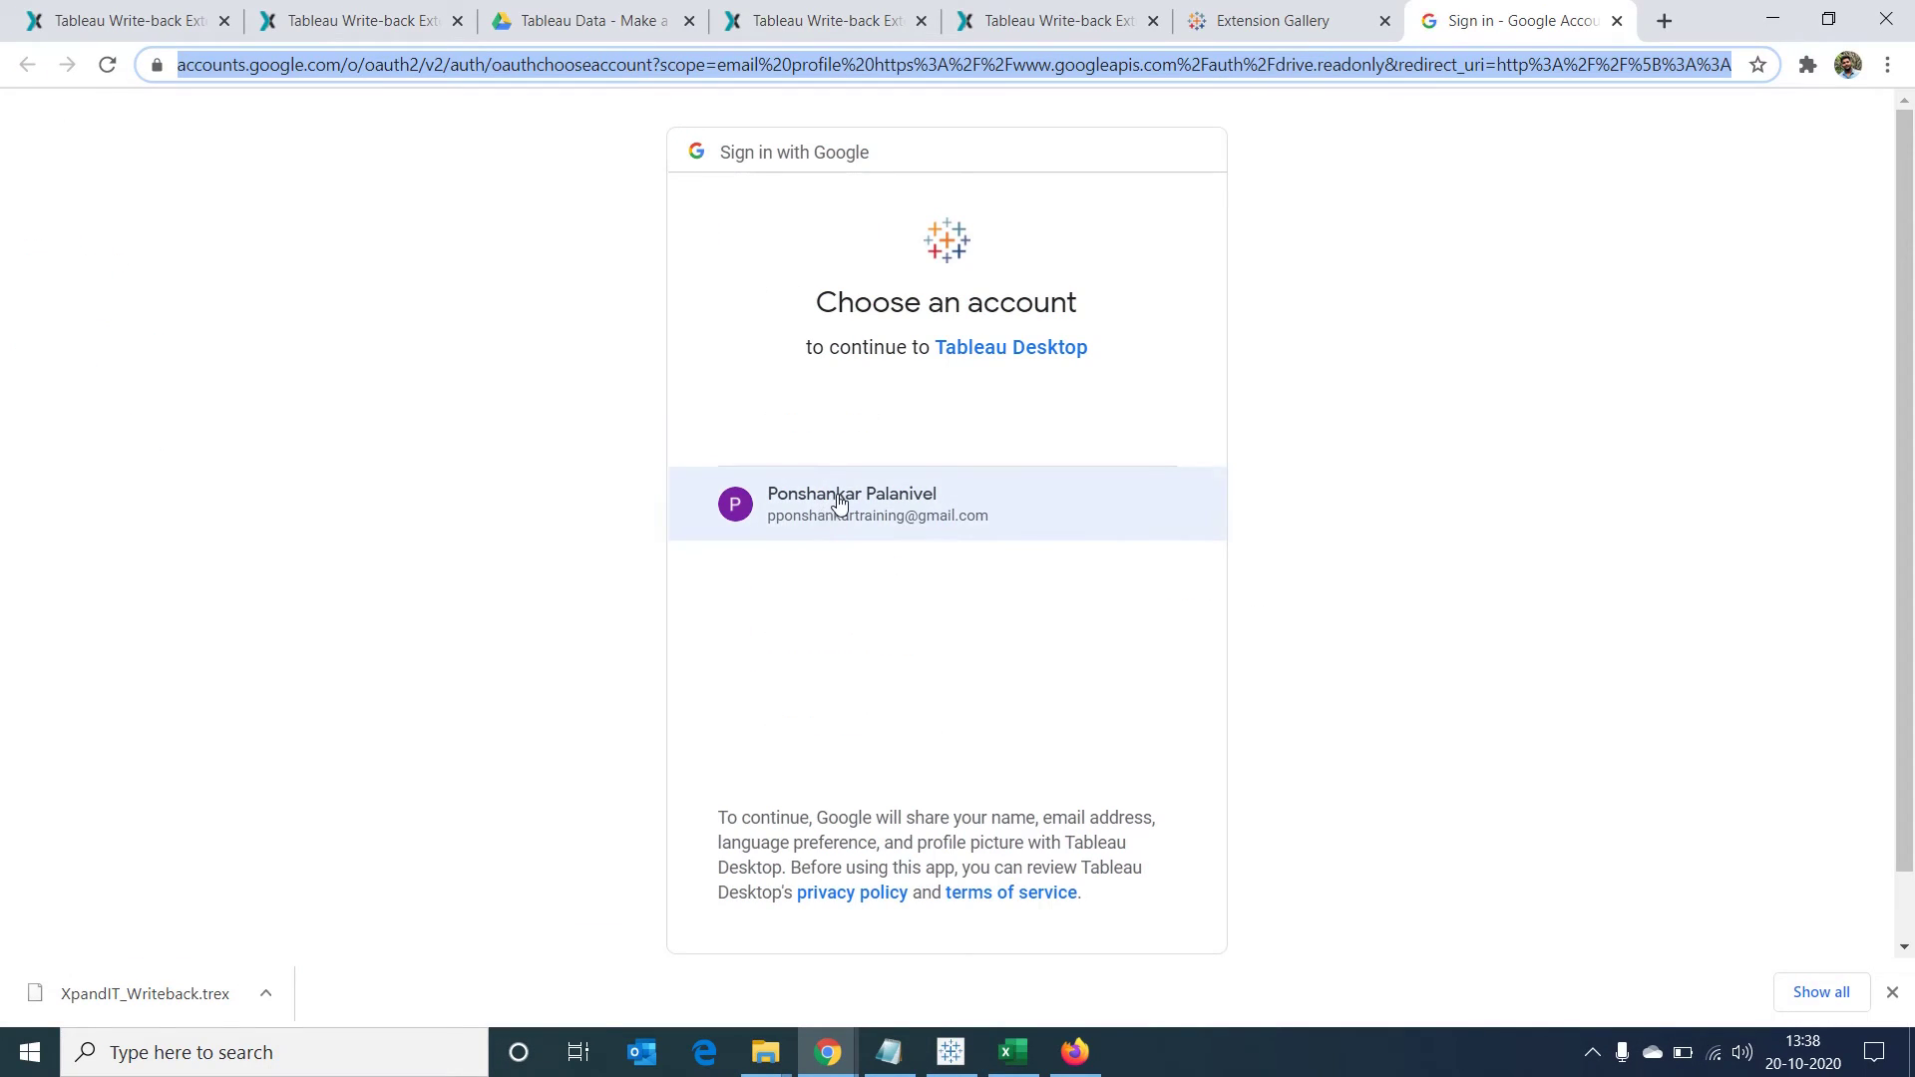
Choose the Google account to authorize Tableau Desktop's access to Google Sheets
click(839, 503)
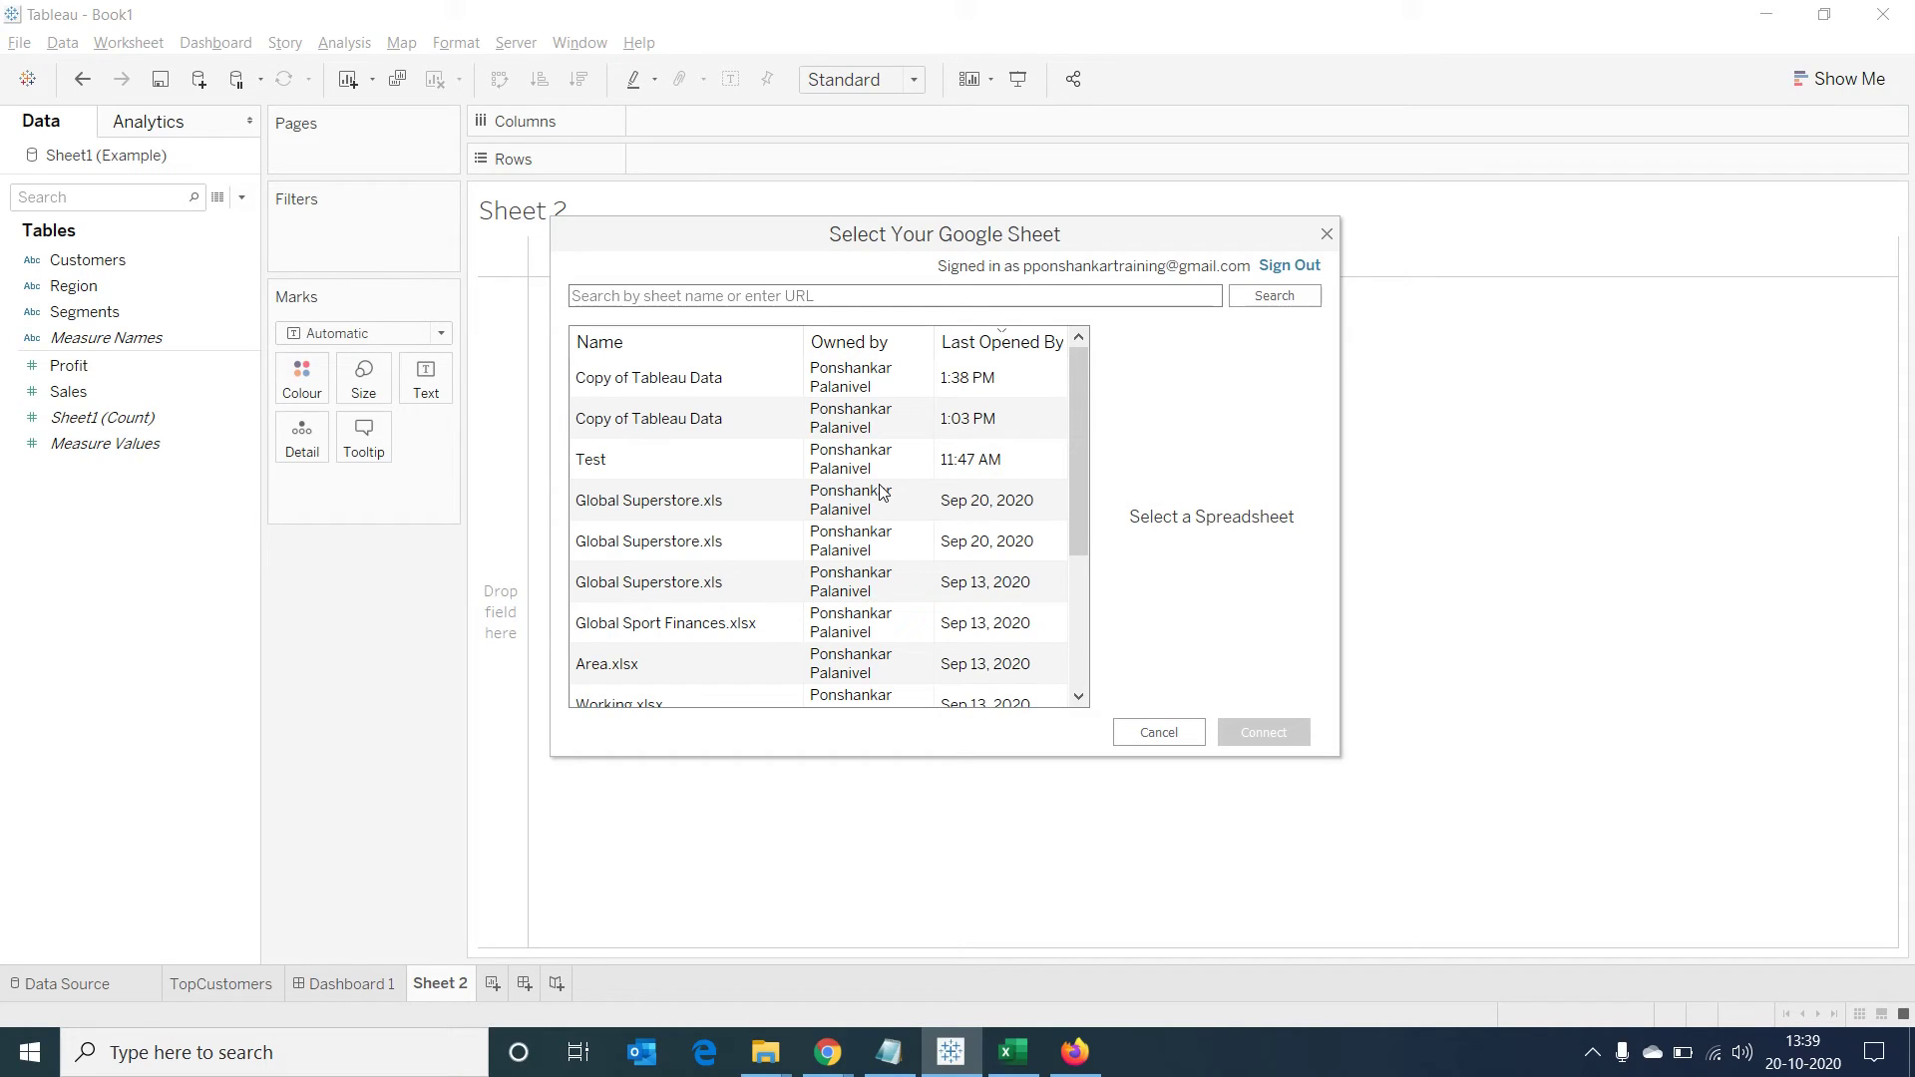
Connect to the latest Copy of Tableau Data spreadsheet
click(662, 377)
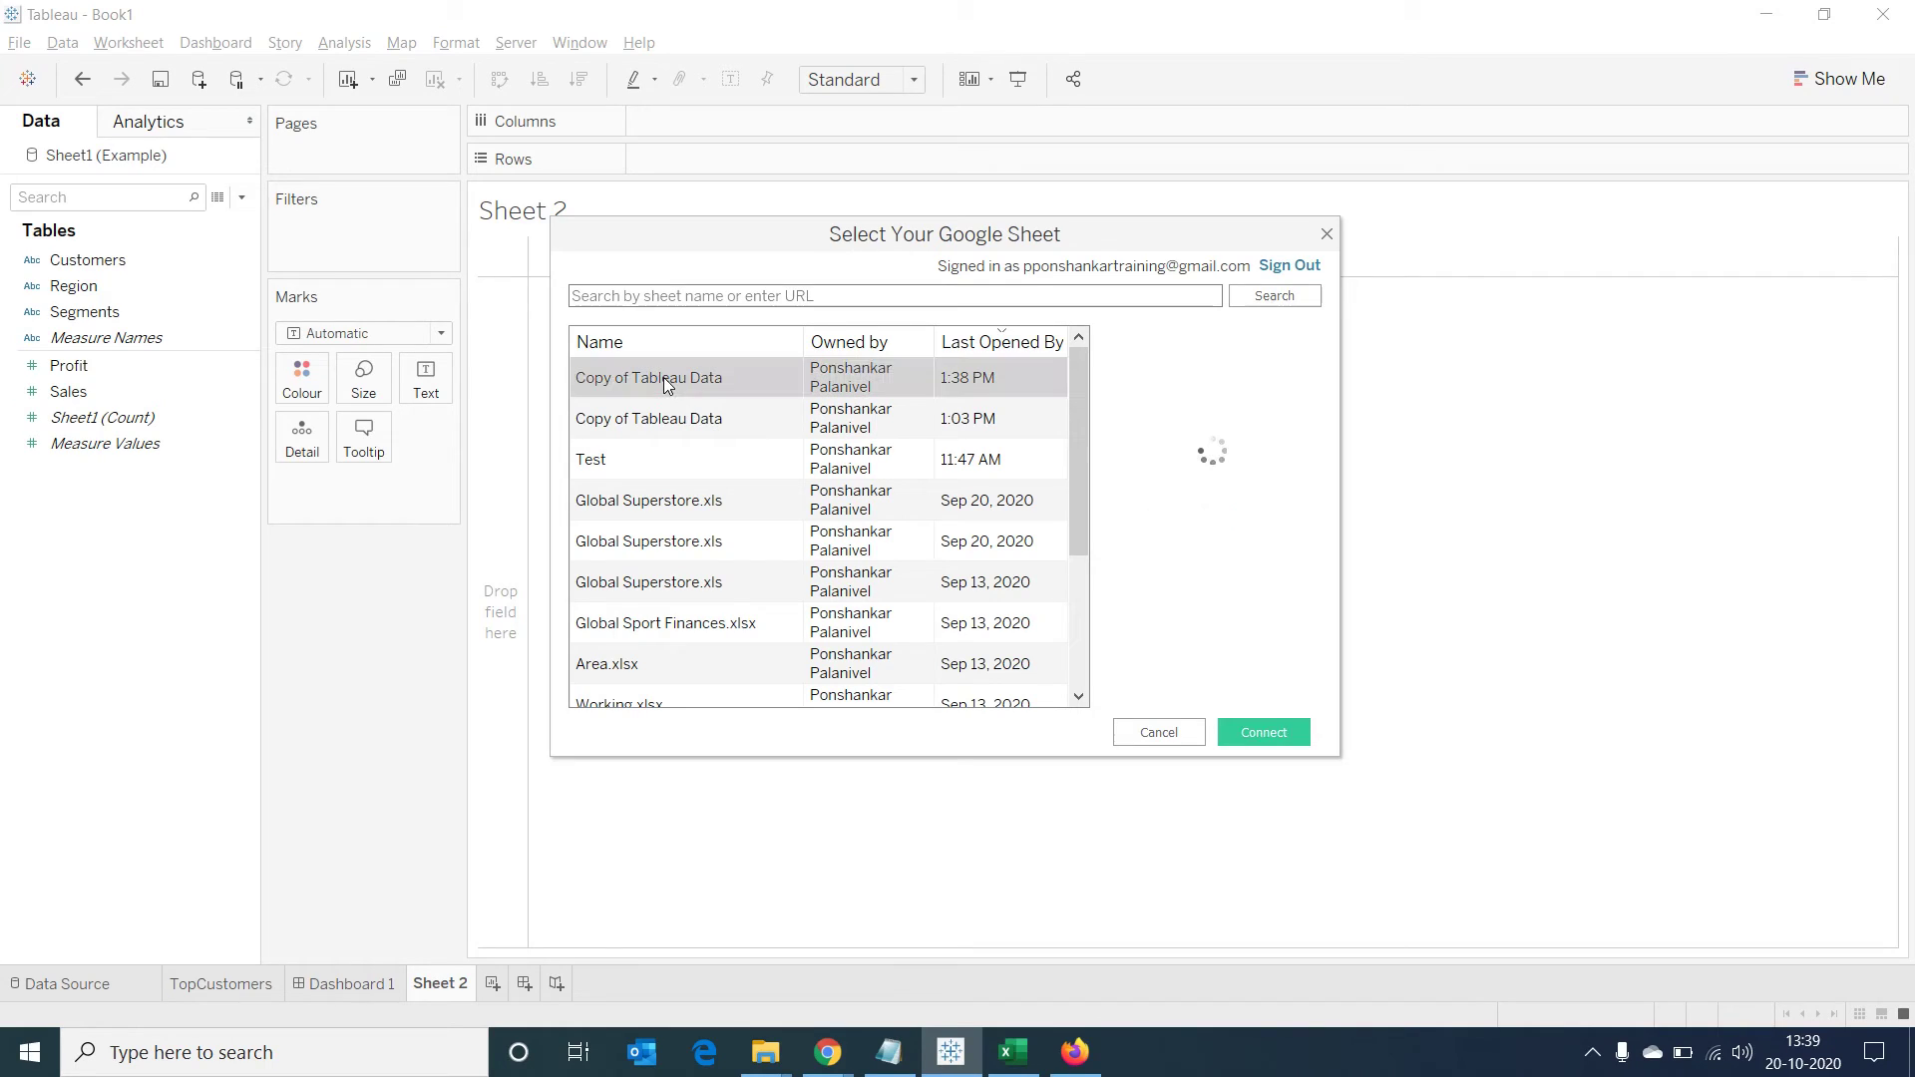
click(1246, 736)
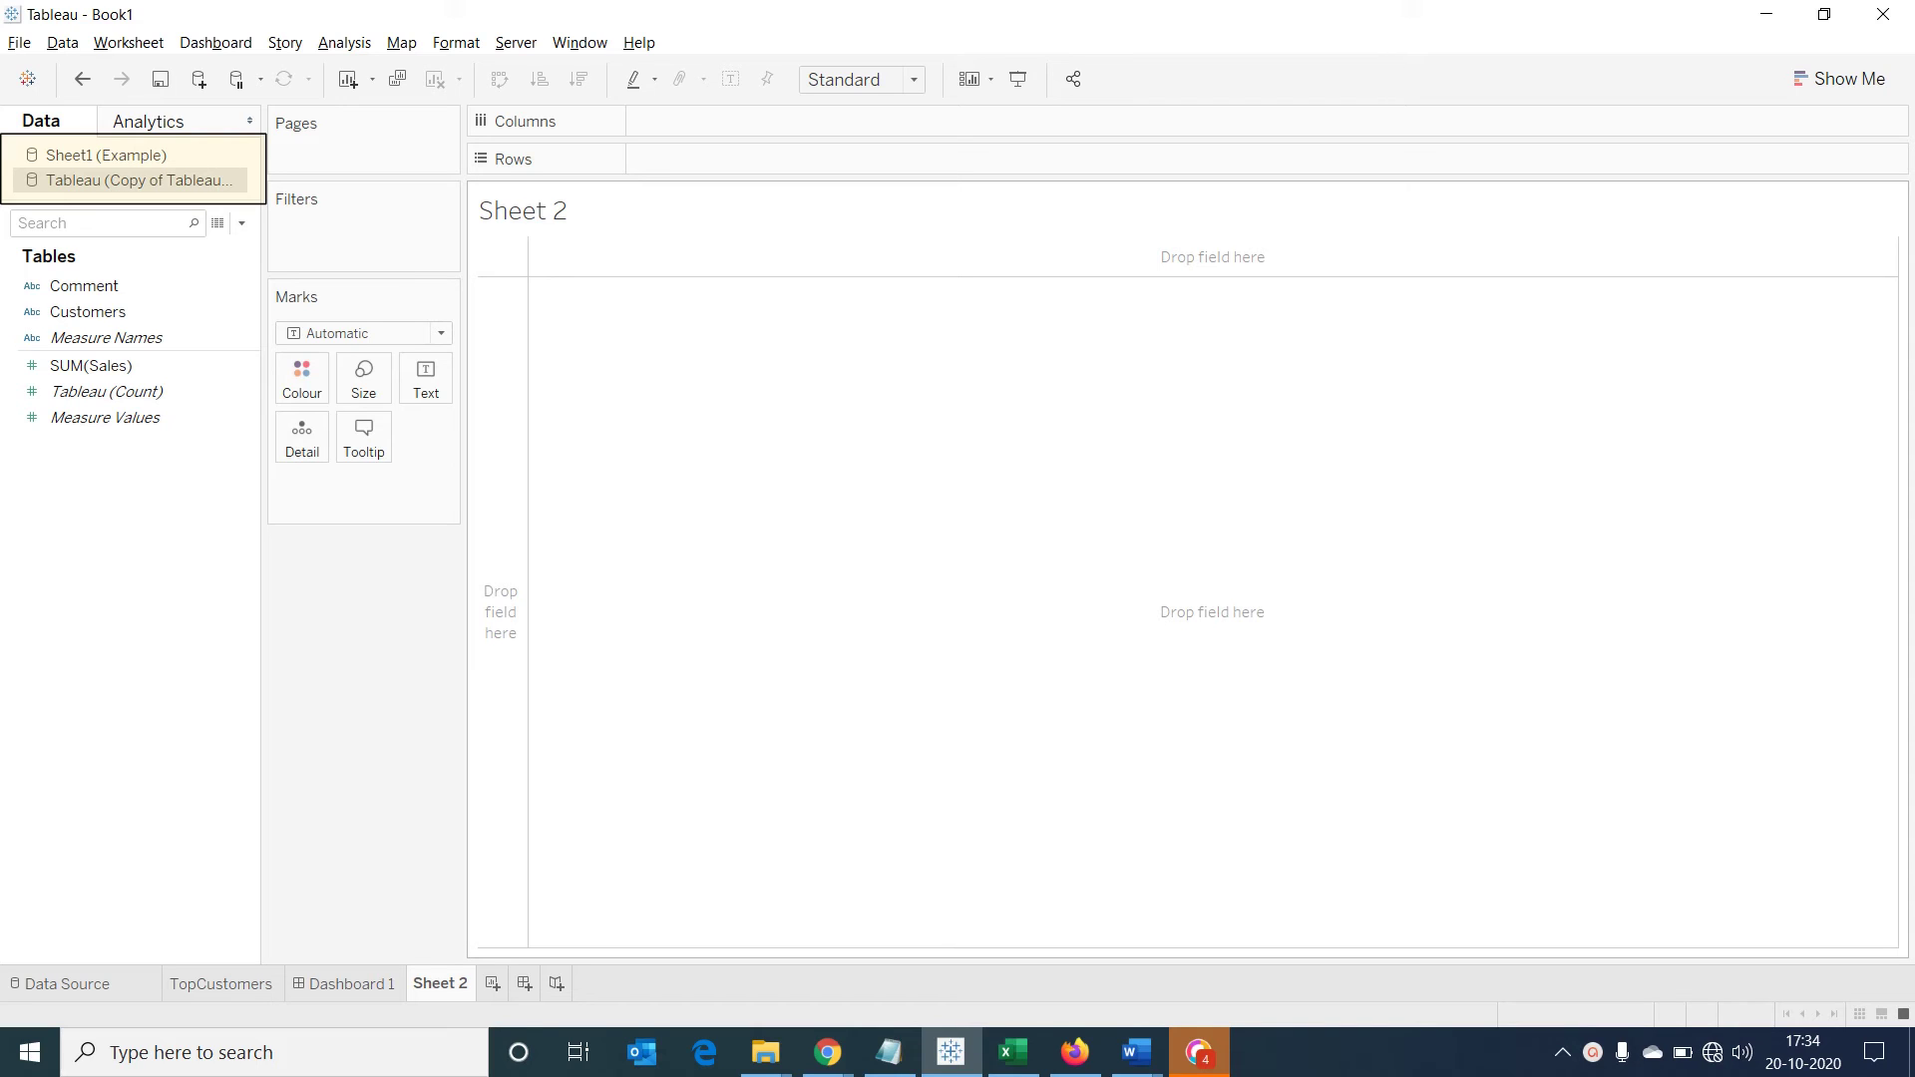
From Sheet1 (Example), add Customers, Region, Segments, Profit and Sales to Sheet 2's text table
click(140, 155)
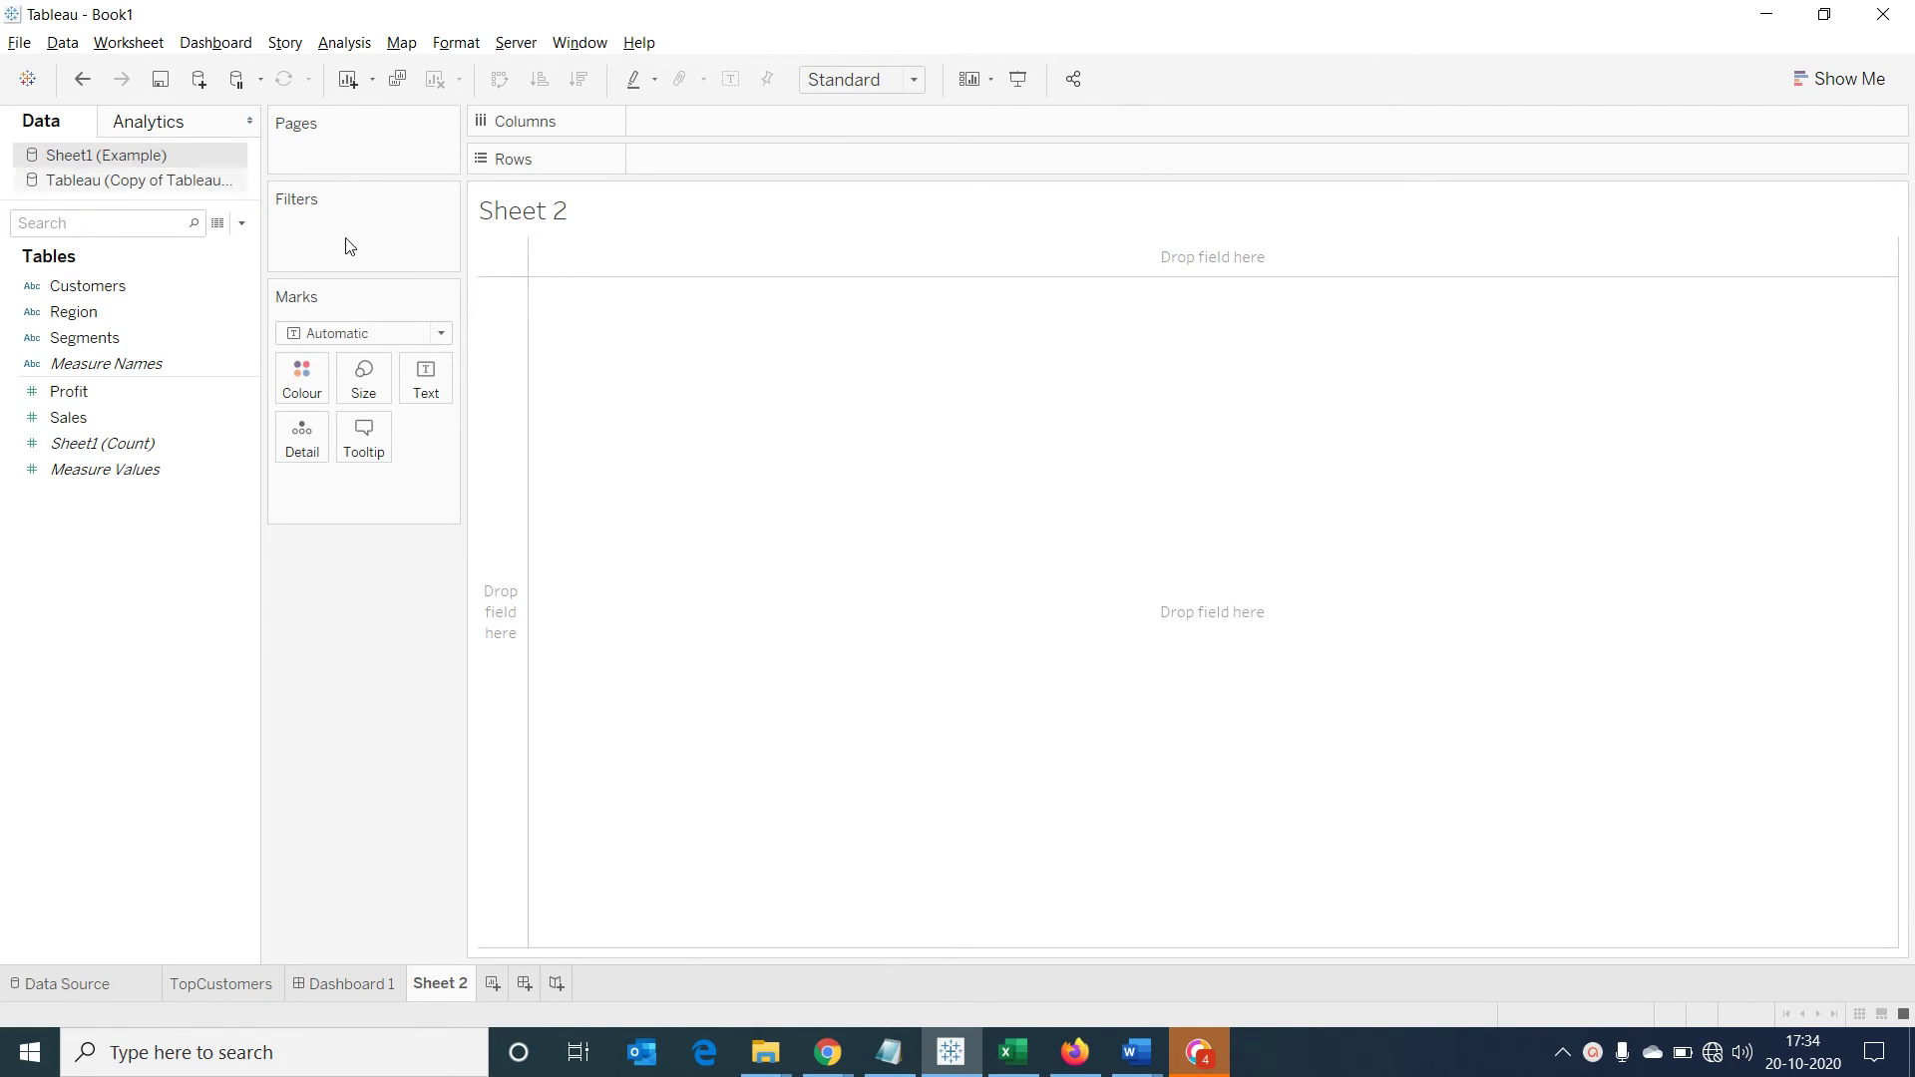
click(164, 286)
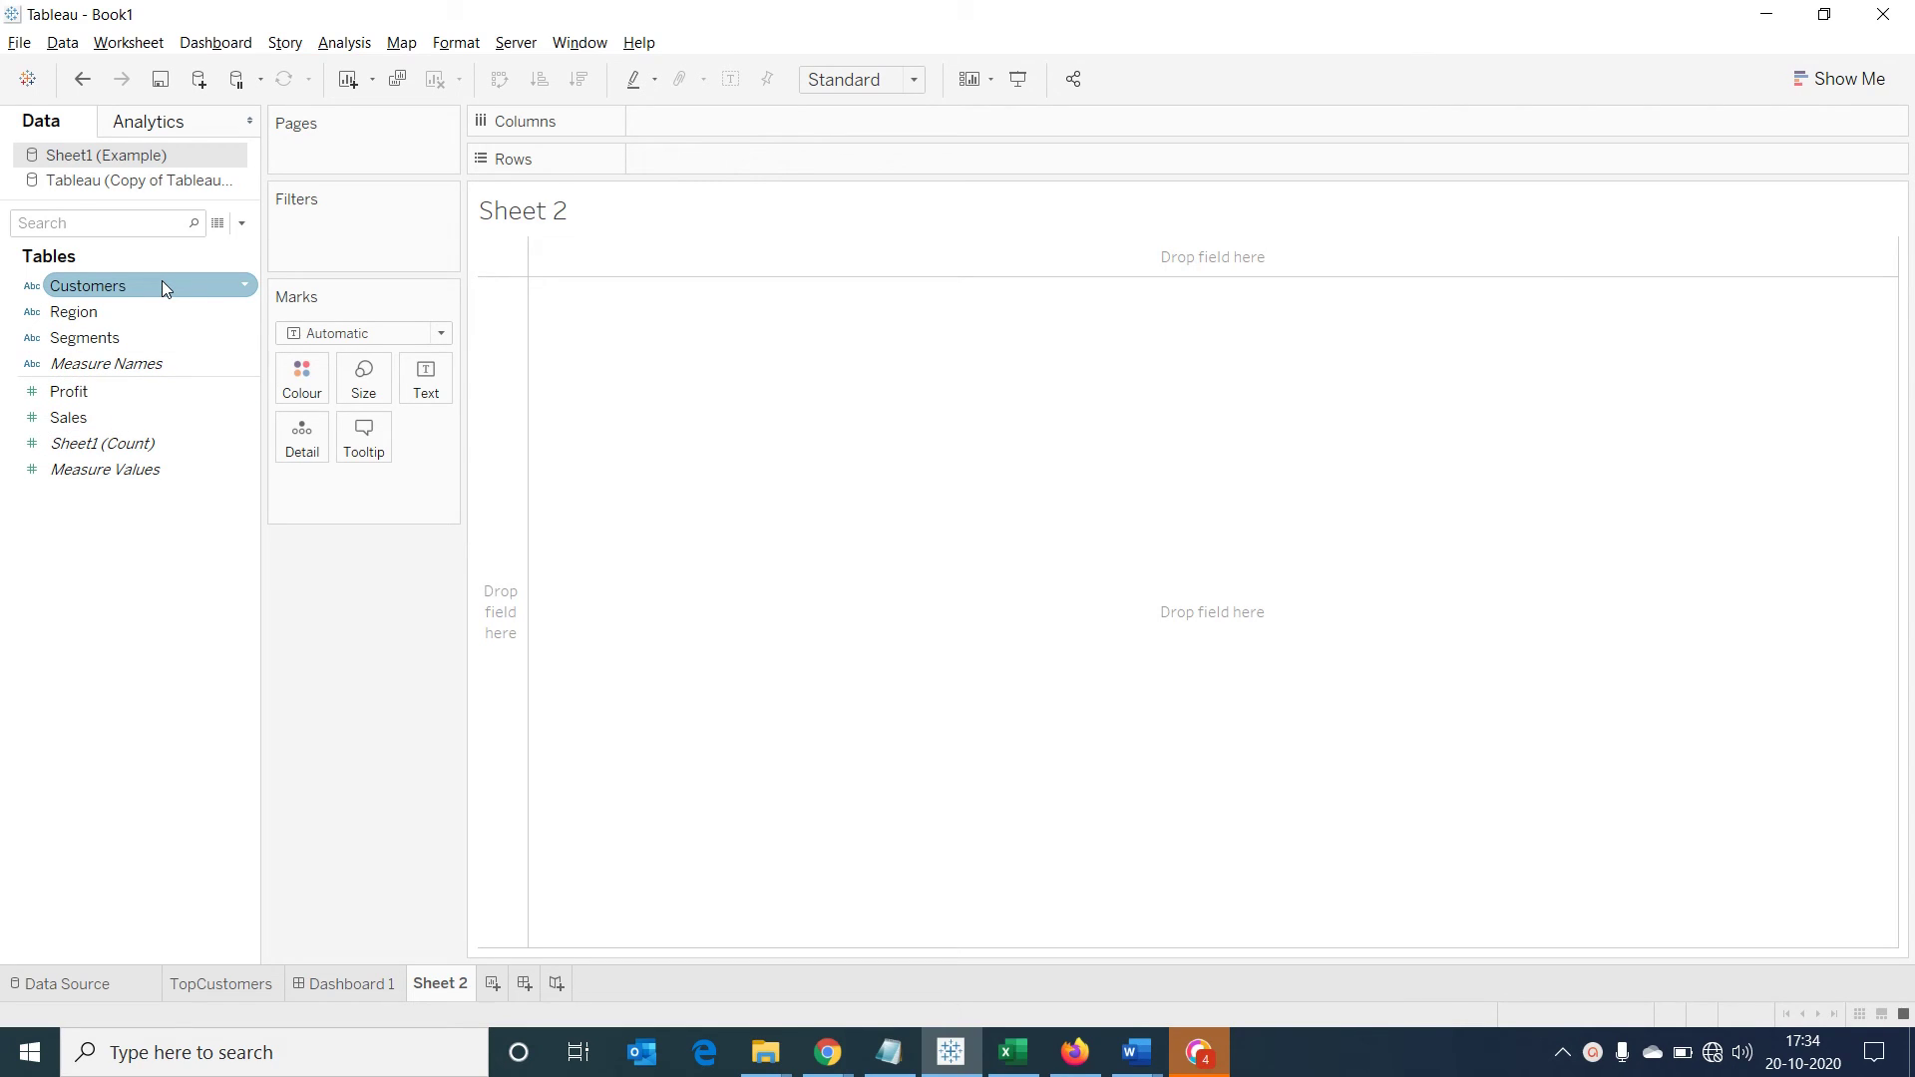
double_click(137, 290)
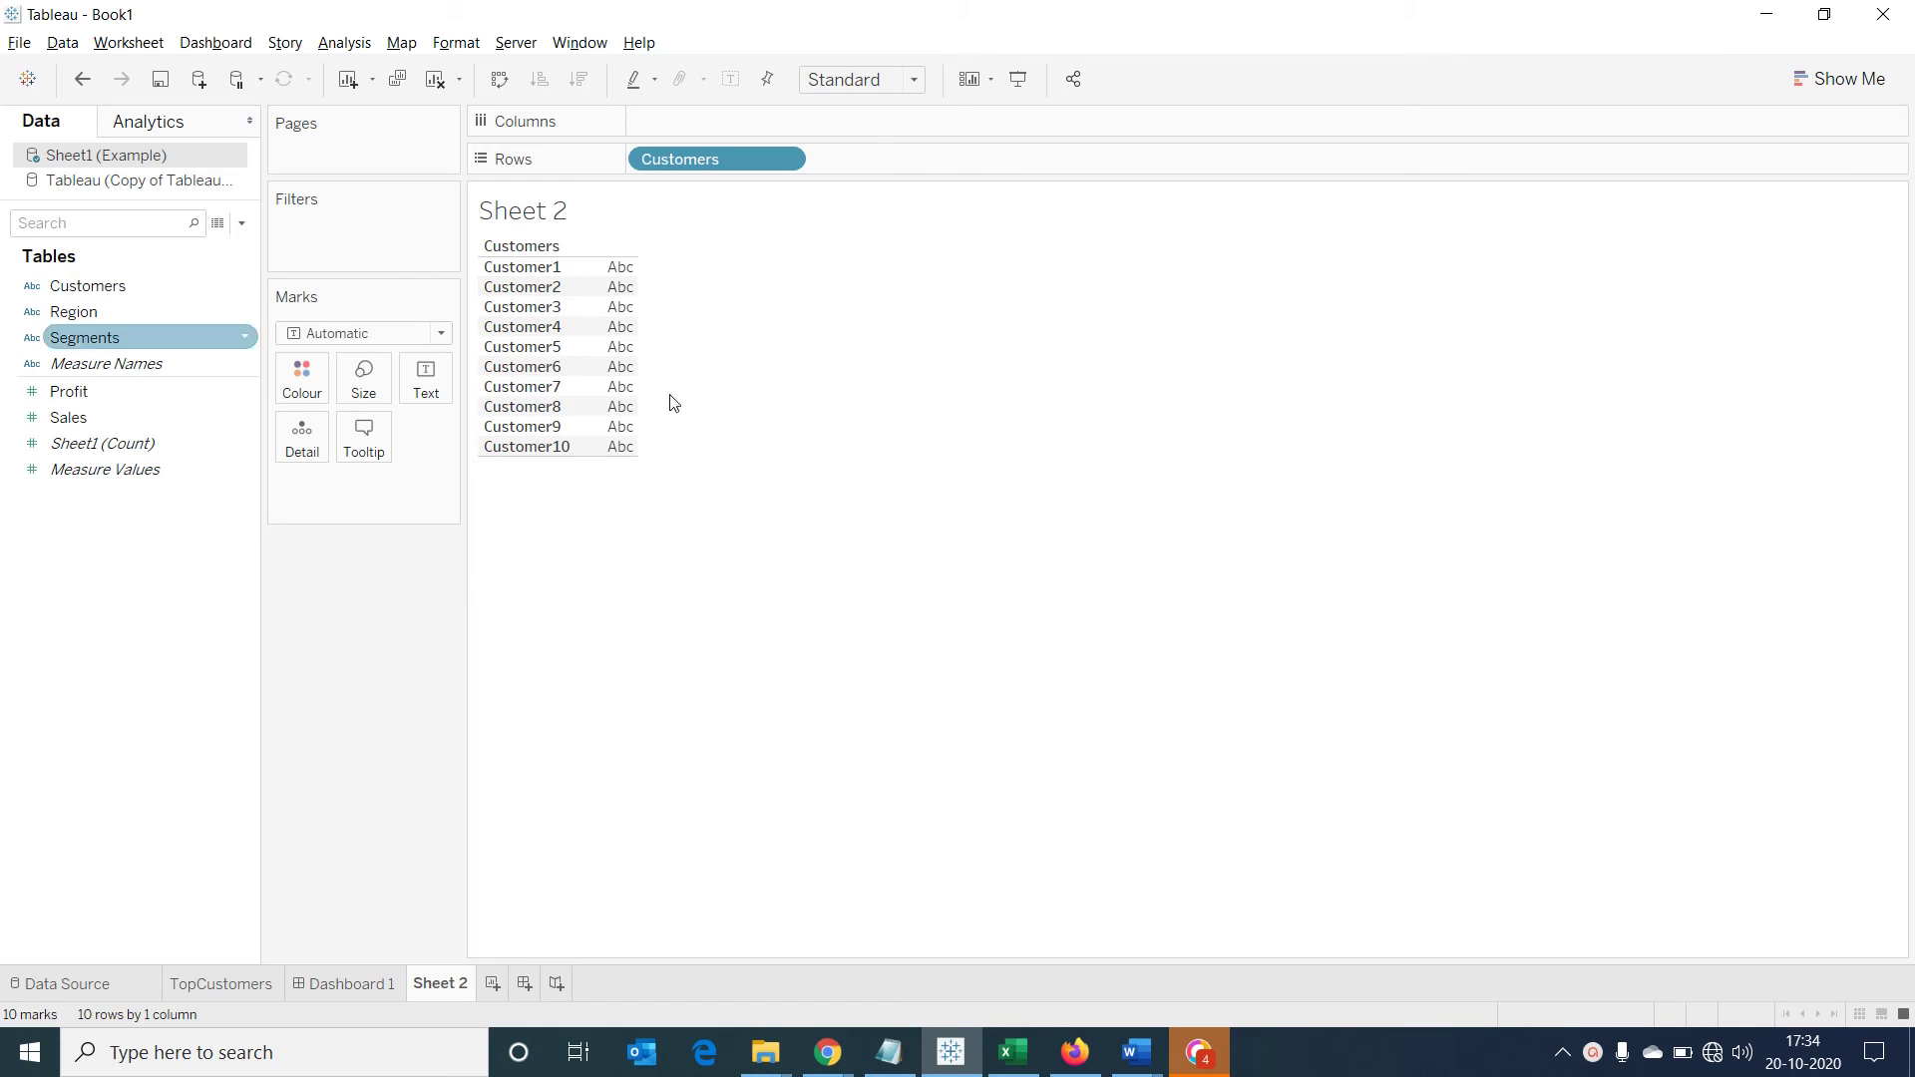
click(83, 317)
double_click(83, 315)
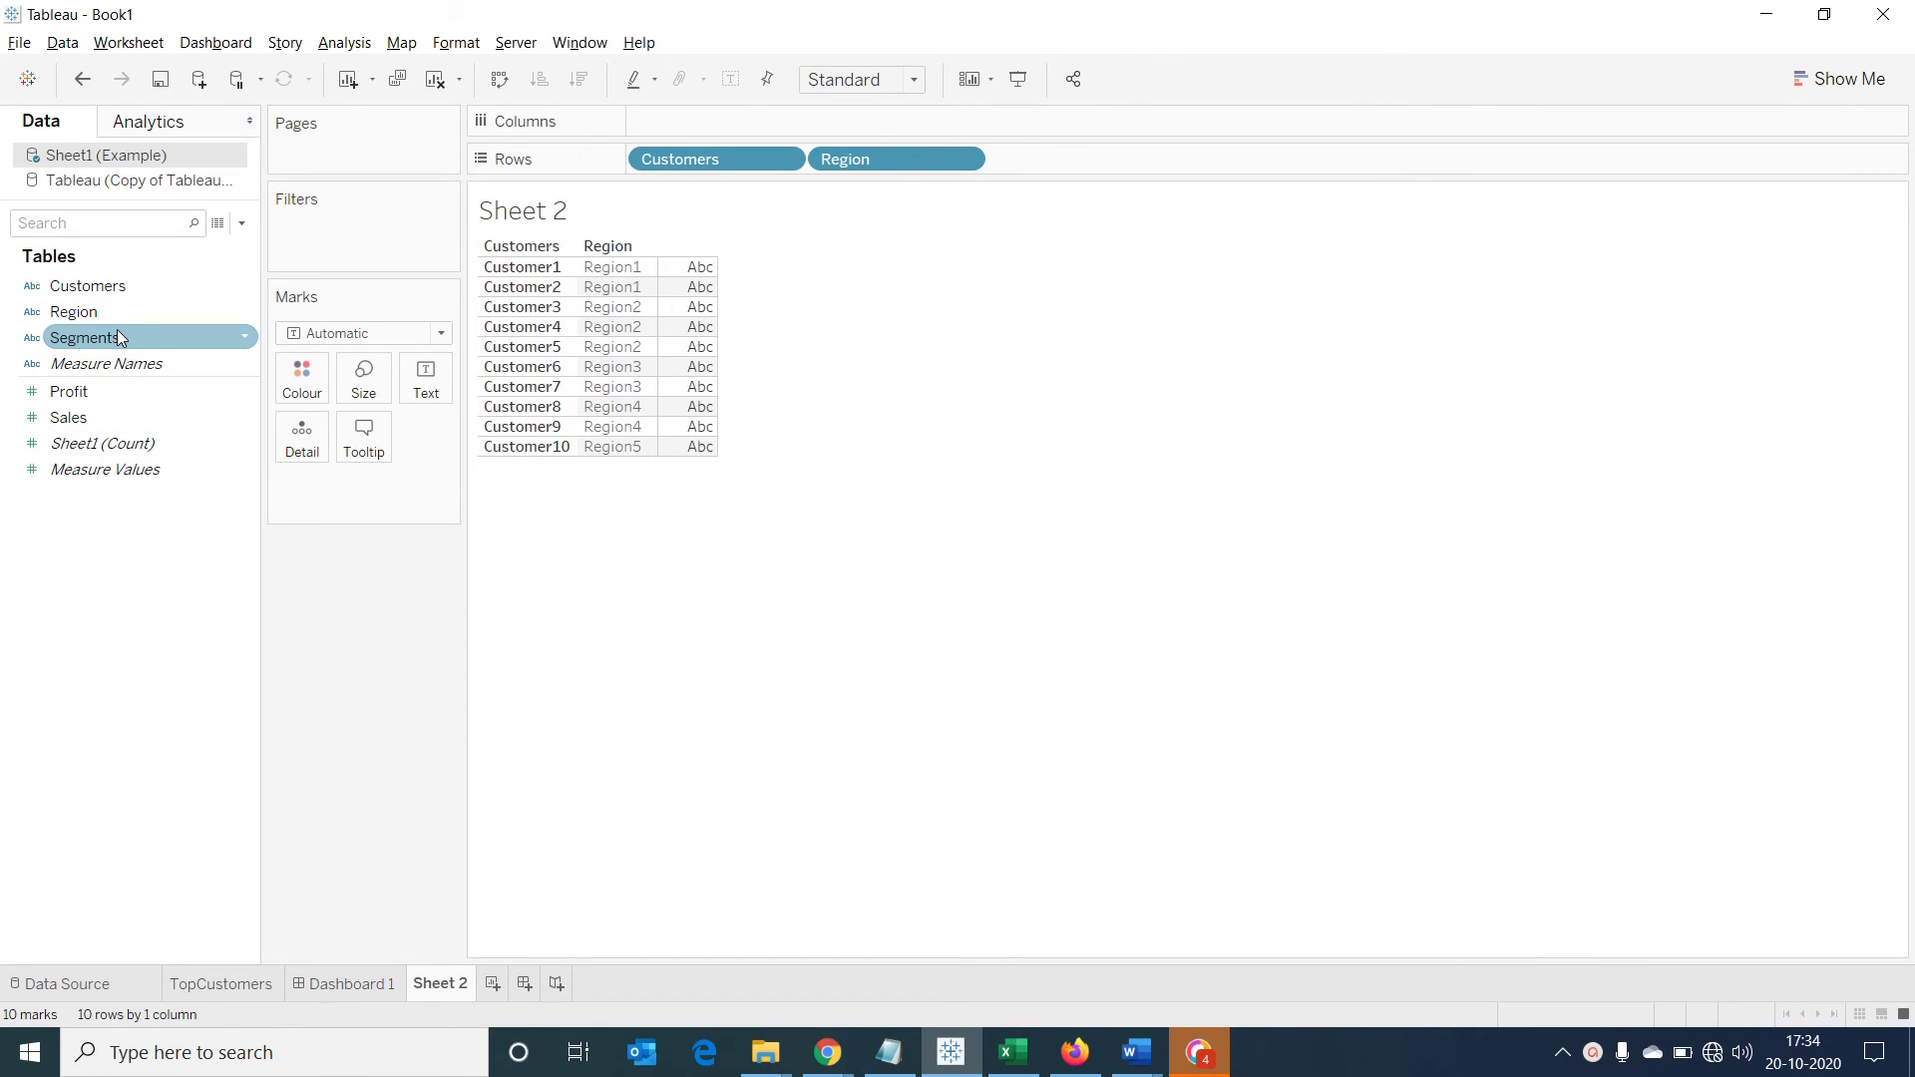
double_click(113, 340)
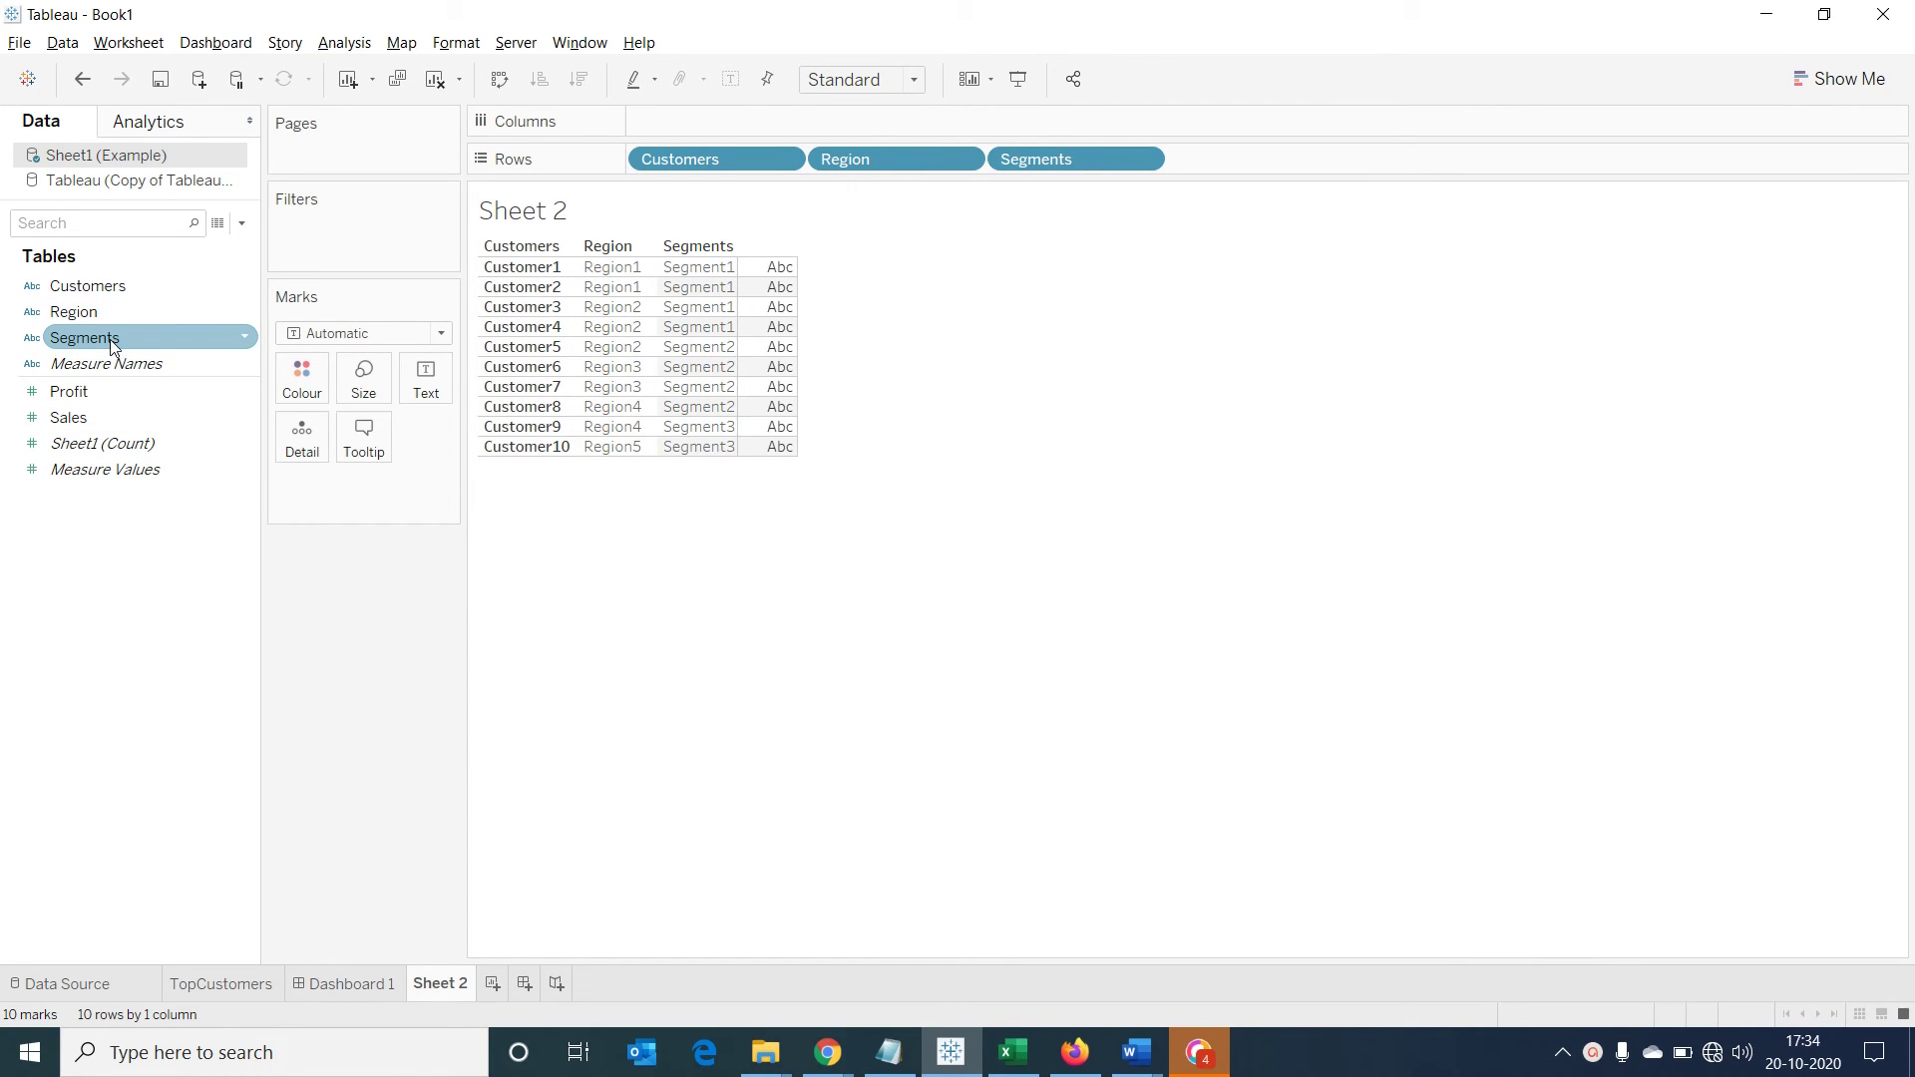
double_click(95, 389)
double_click(88, 417)
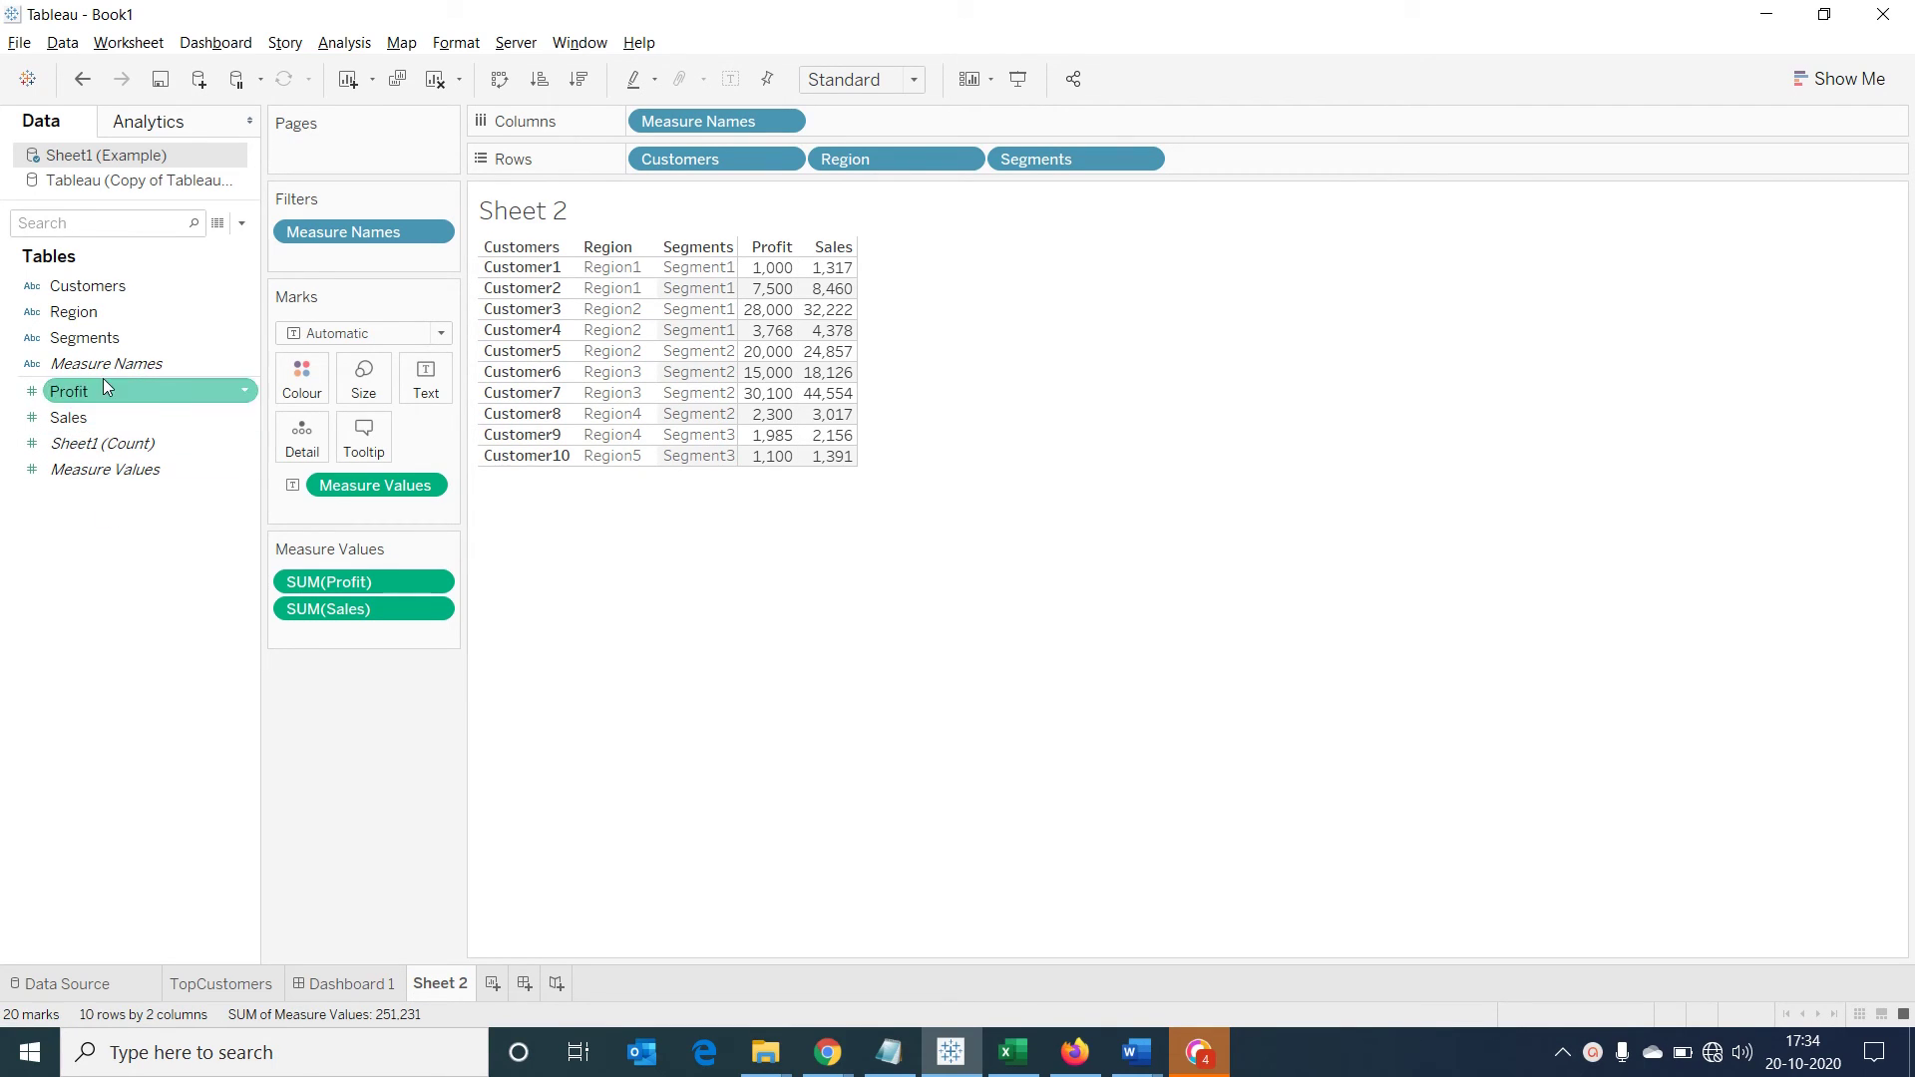
click(122, 182)
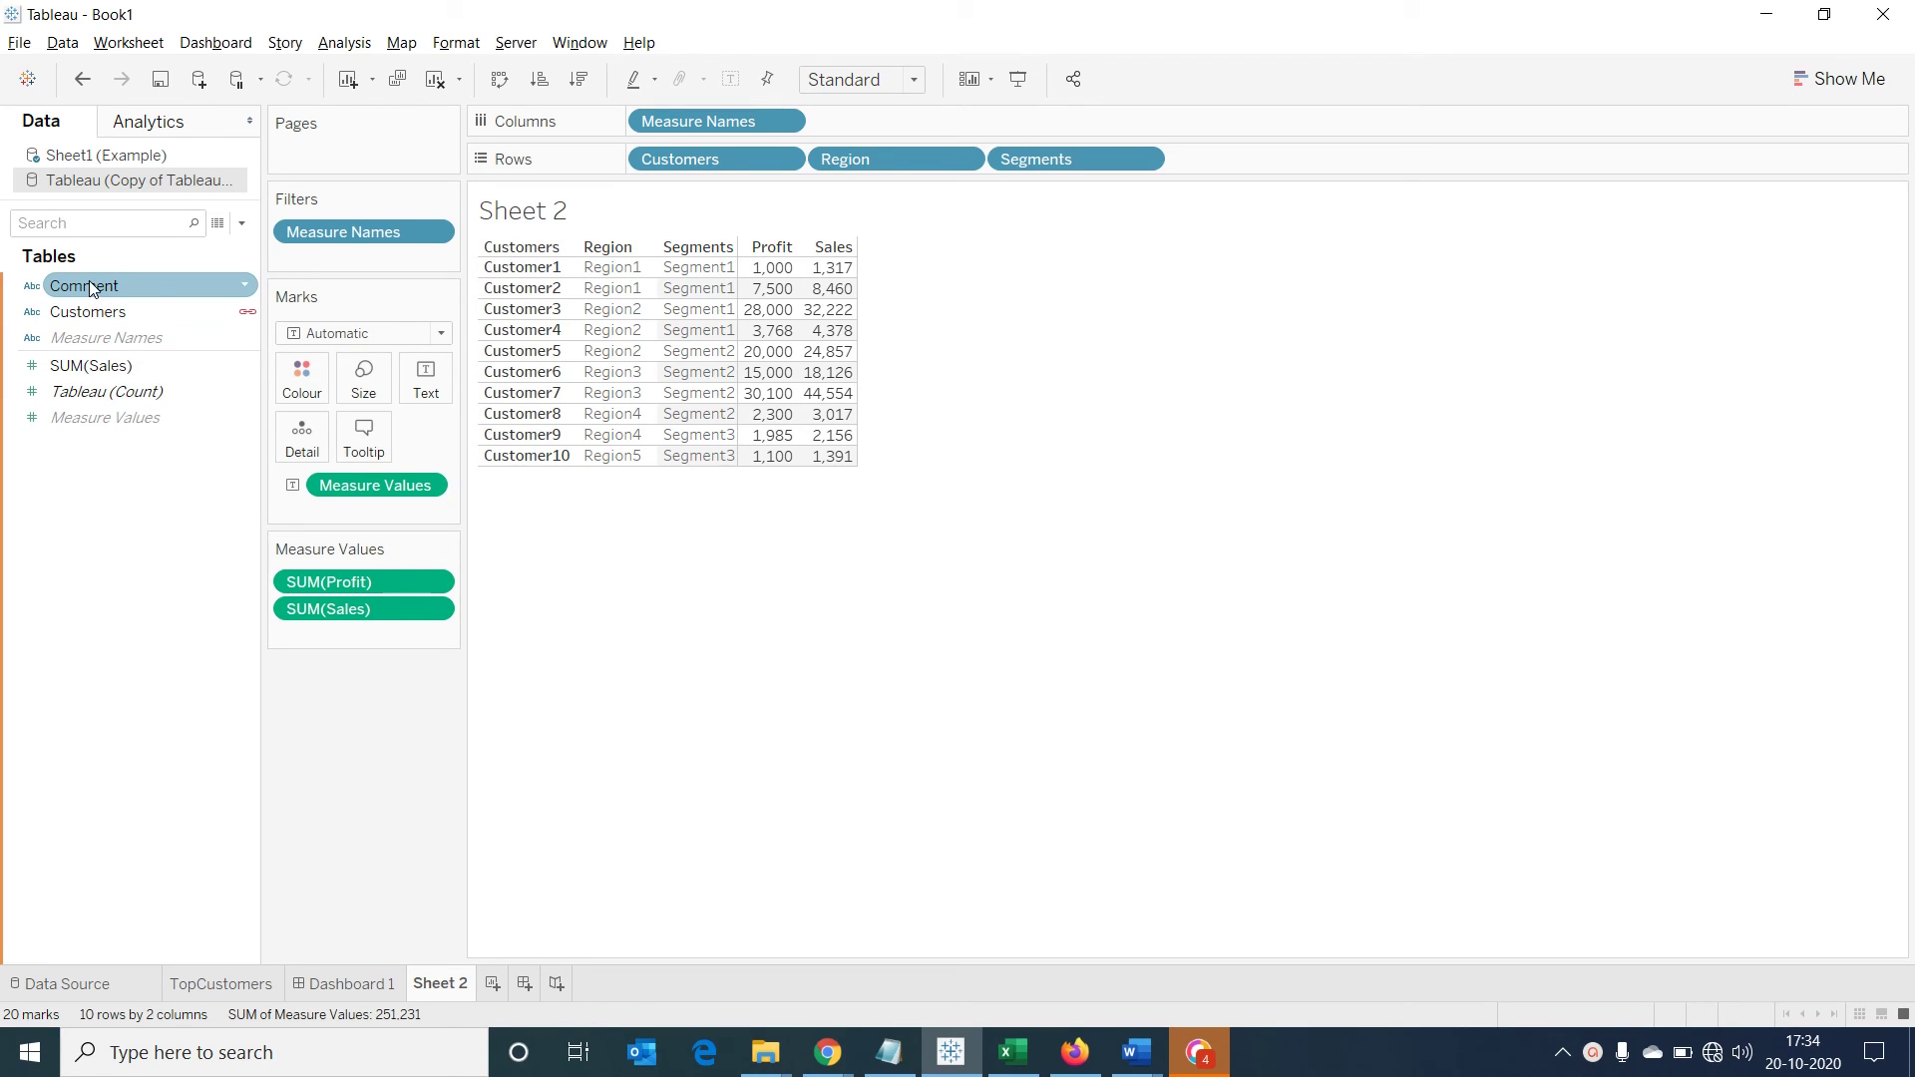
Blend the Google Sheet's Comment field onto the Rows shelf beside each customer
mouse_move(88, 285)
mouse_down()
mouse_move(160, 333)
mouse_move(1289, 196)
mouse_move(1283, 169)
mouse_up()
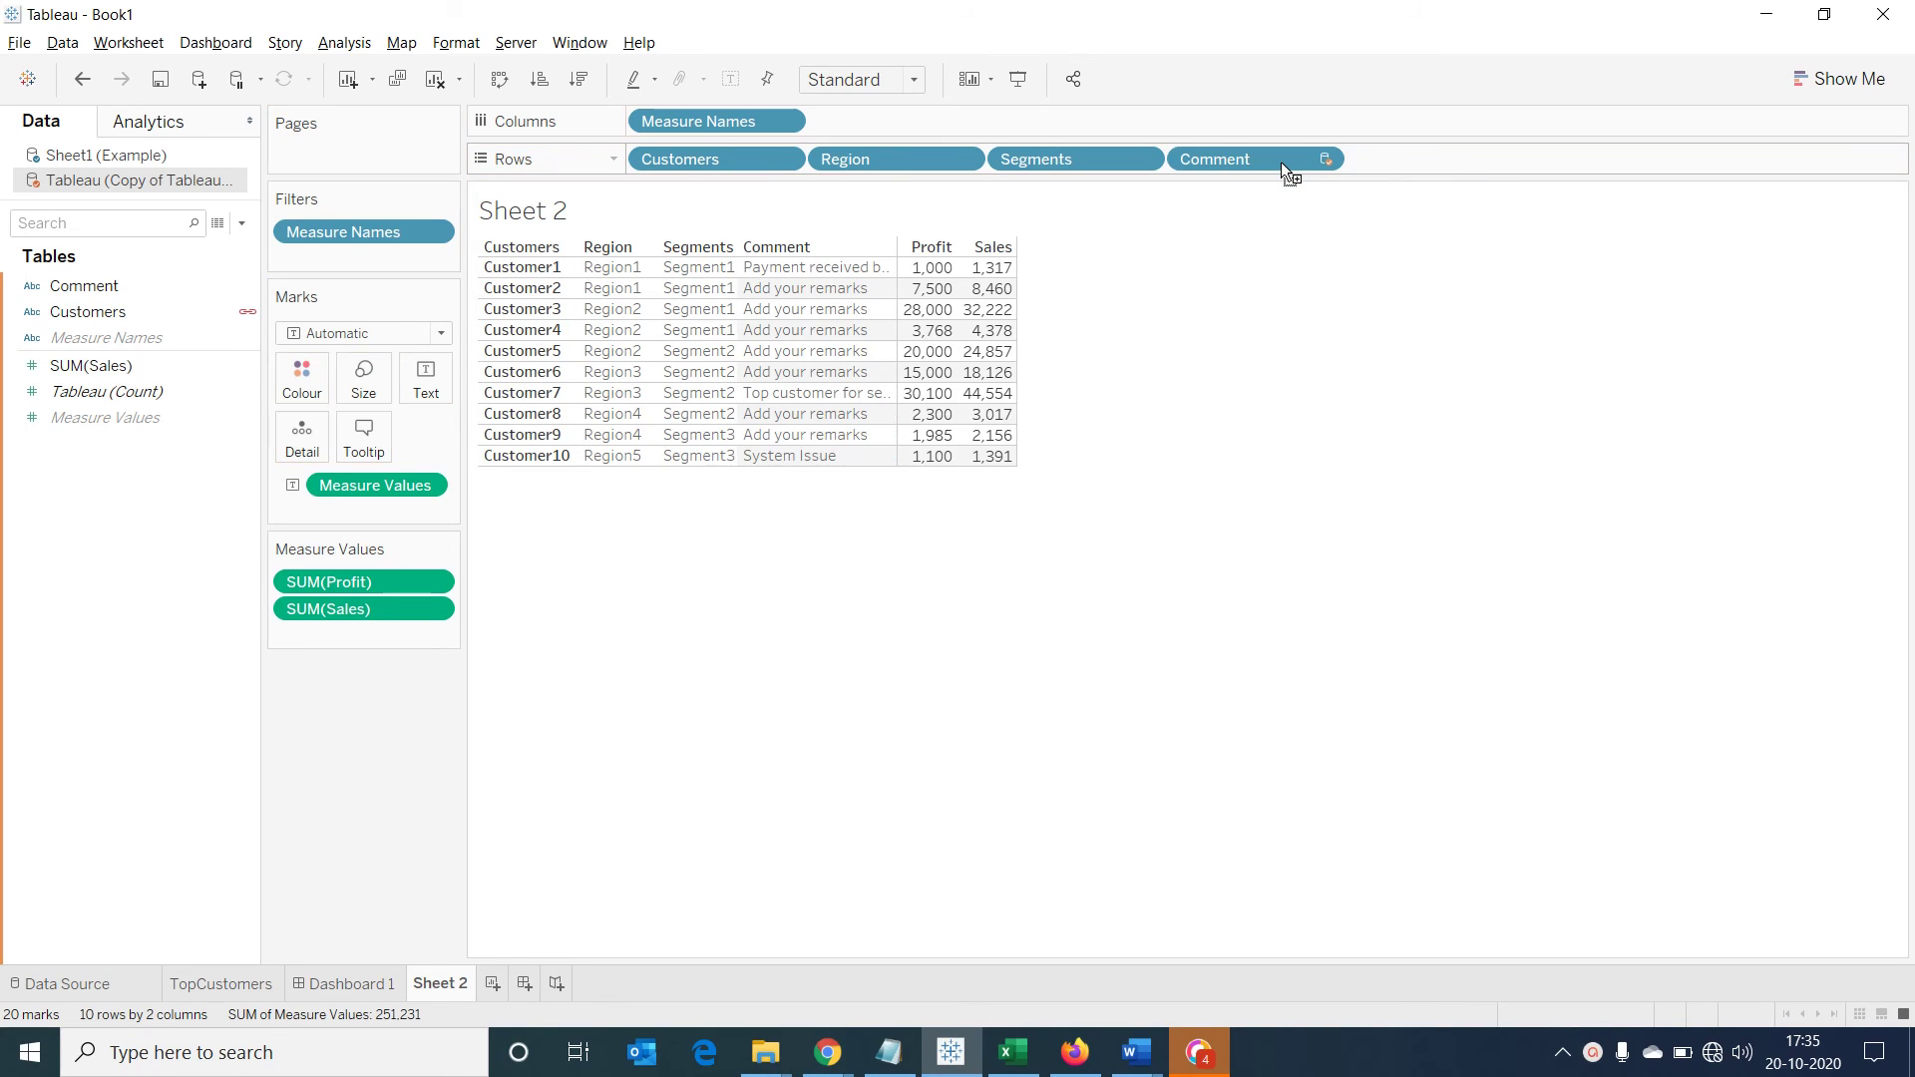